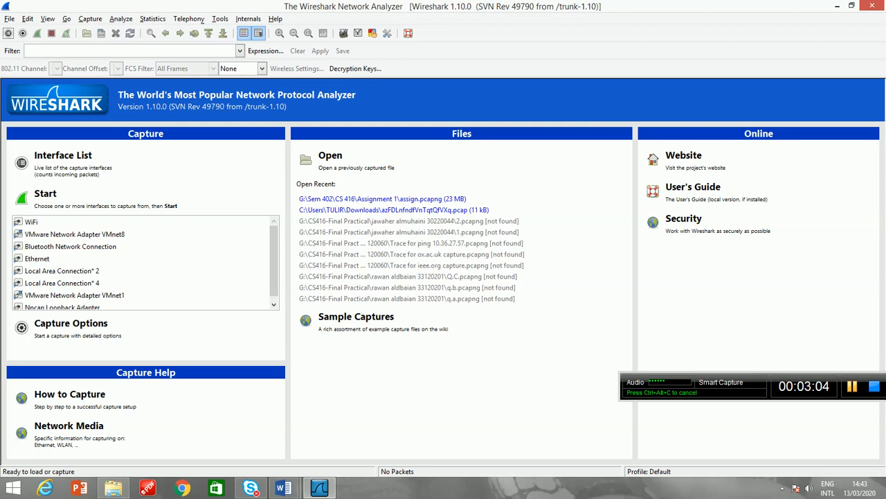
Start a live capture on the WiFi interface and switch to the Wiresh-Lab 2 document in Word for the instructions
{"action": "left_click", "coordinate": [32, 222]}
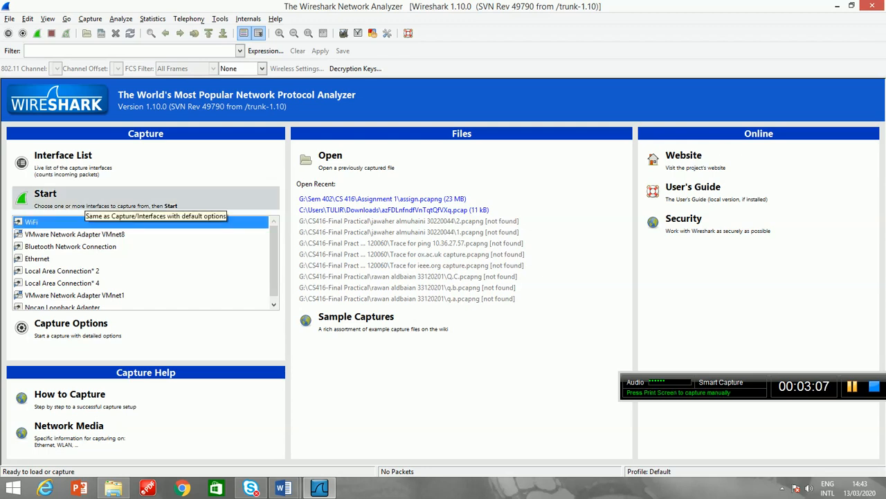
{"action": "left_click", "coordinate": [84, 199]}
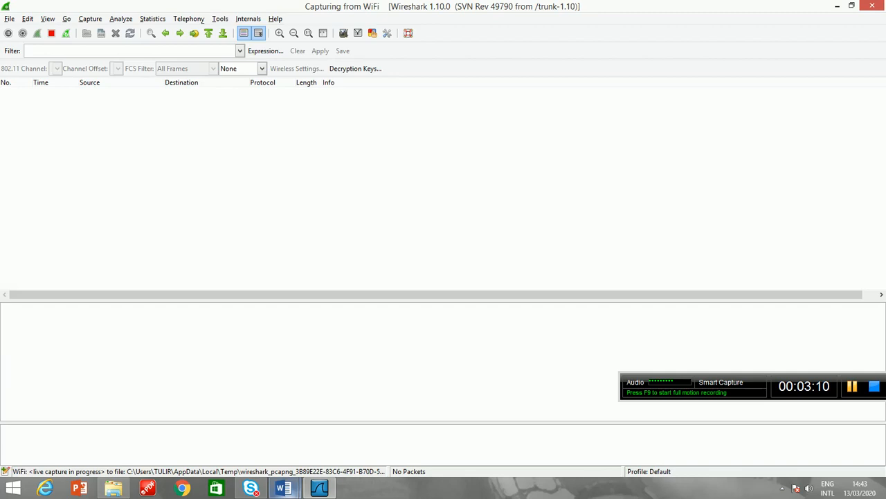
{"action": "left_click", "coordinate": [284, 488]}
{"action": "mouse_move", "coordinate": [225, 430]}
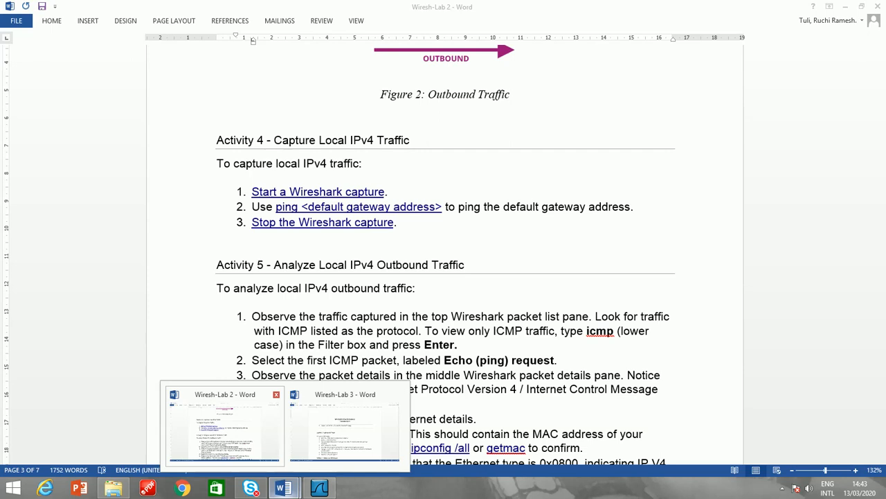
{"action": "left_click", "coordinate": [225, 426]}
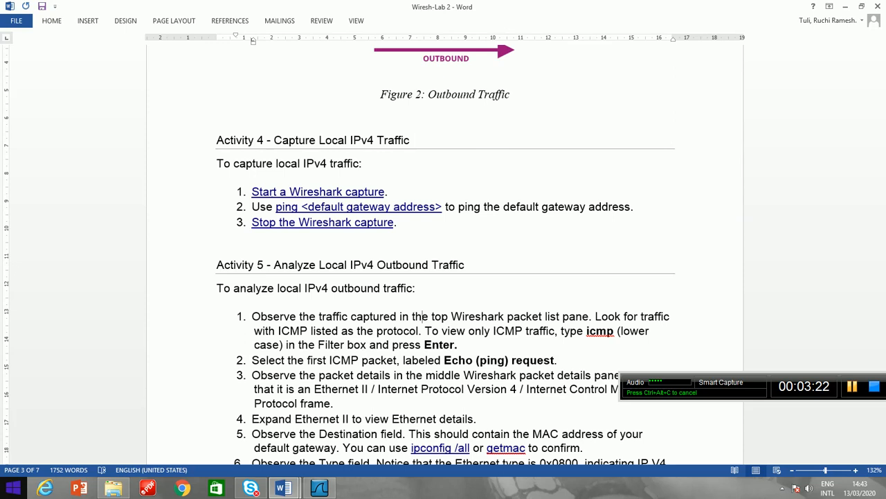
Ping the default gateway 192.168.100.1 from a command prompt and stop the WiFi capture in Wireshark
{"action": "key", "text": "super"}
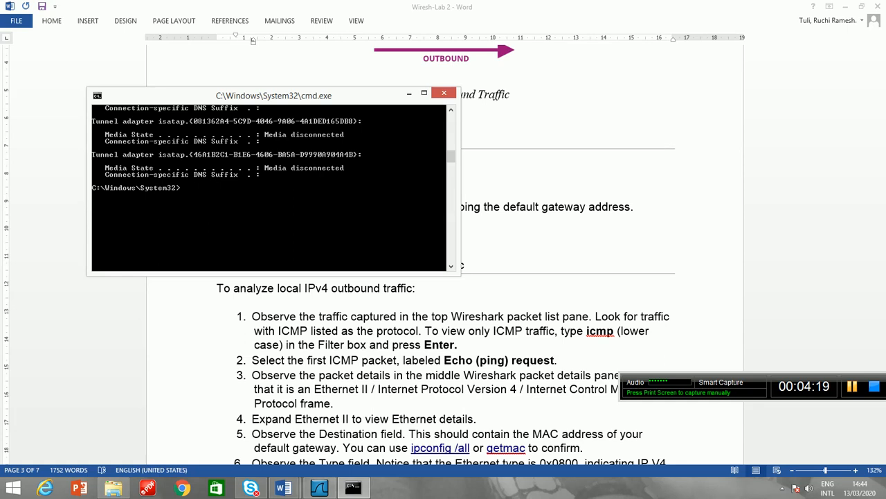
{"action": "type", "text": "ping 192.168.100.1"}
{"action": "key", "text": "Return"}
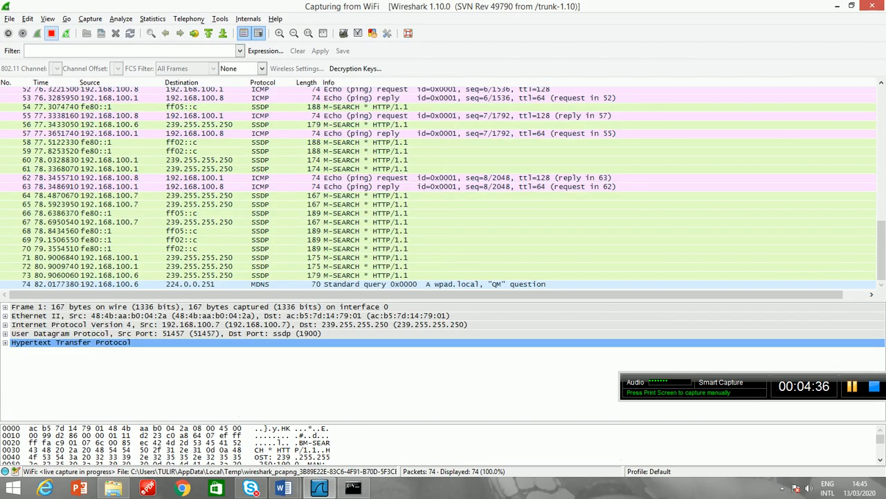
{"action": "key", "text": "ctrl+e"}
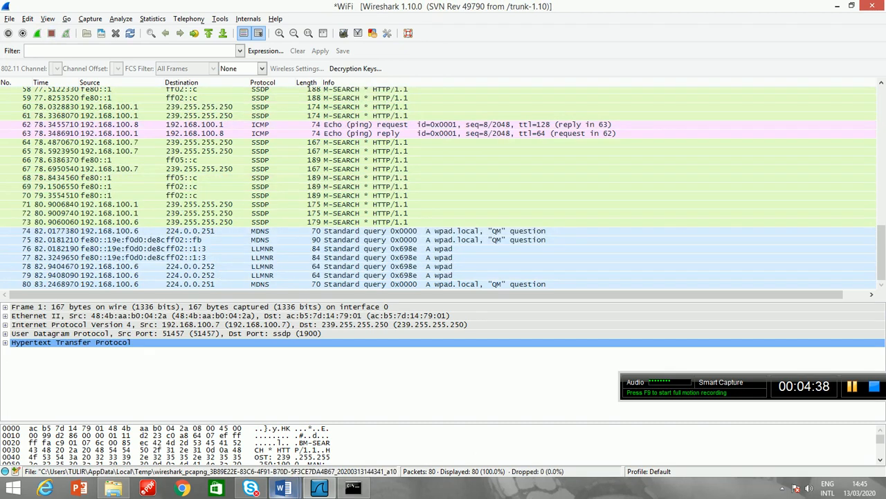
Consult the Activity 4 and 5 instructions in Wiresh-Lab 2, and apply the display filter icmp to the Wireshark capture
{"action": "mouse_move", "coordinate": [283, 489]}
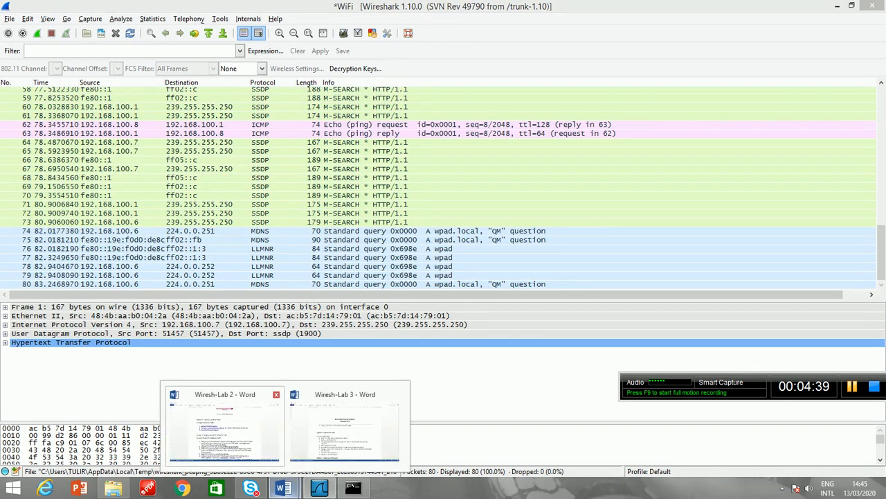
{"action": "left_click", "coordinate": [224, 424]}
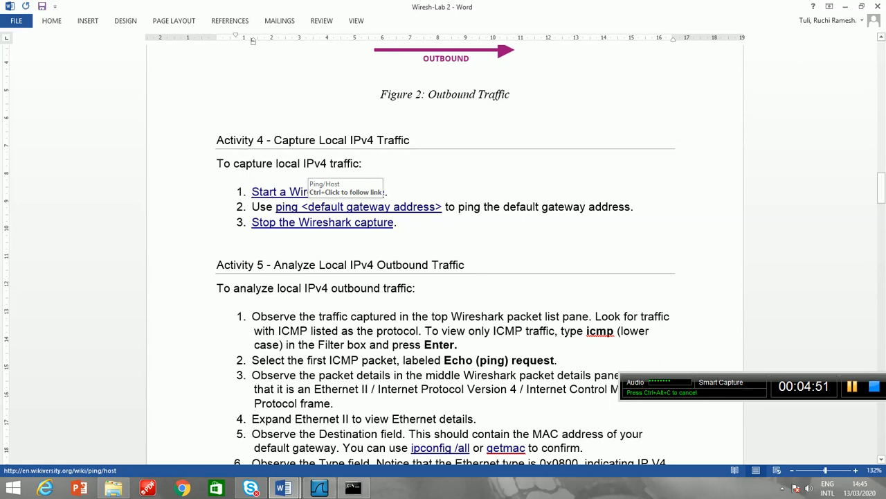
{"action": "left_click", "coordinate": [287, 206]}
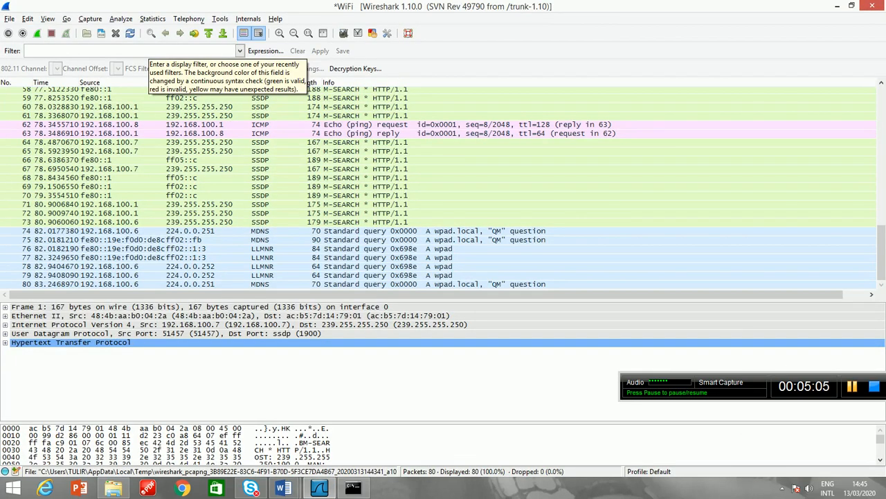
{"action": "left_click", "coordinate": [144, 51]}
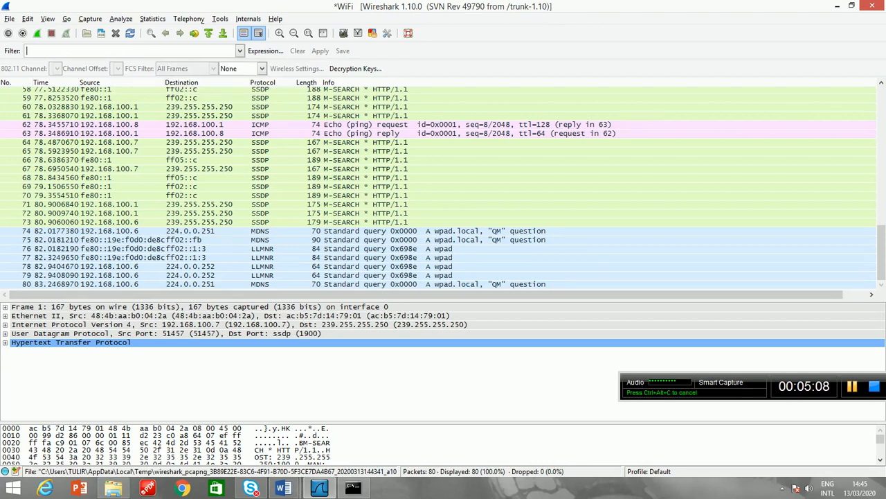
{"action": "type", "text": "icmp"}
{"action": "key", "text": "Return"}
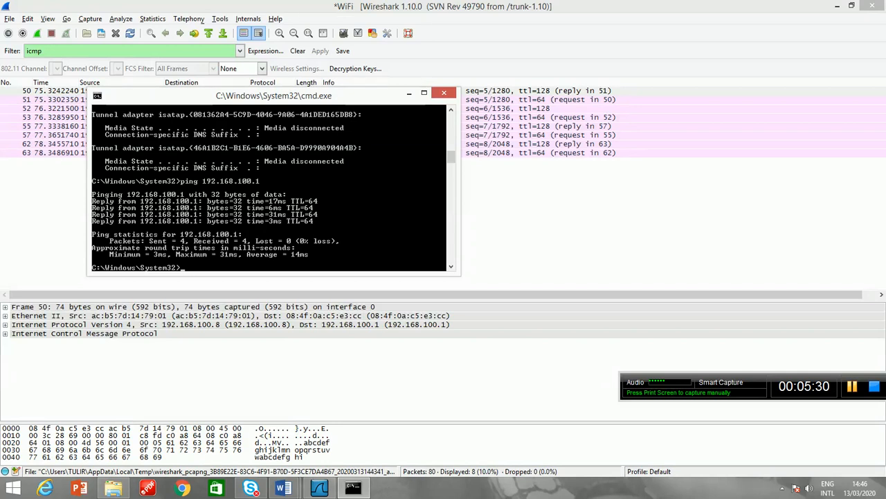
Check the Activity 5 instructions in Word, open the first Echo (ping) request in its own maximized Wireshark window and enlarge its bytes pane
{"action": "key", "text": "alt+Tab"}
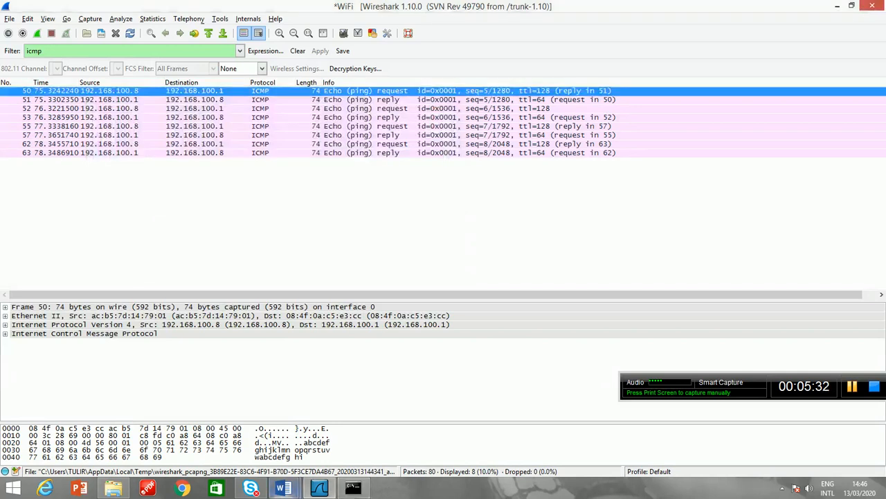
{"action": "left_click", "coordinate": [283, 488]}
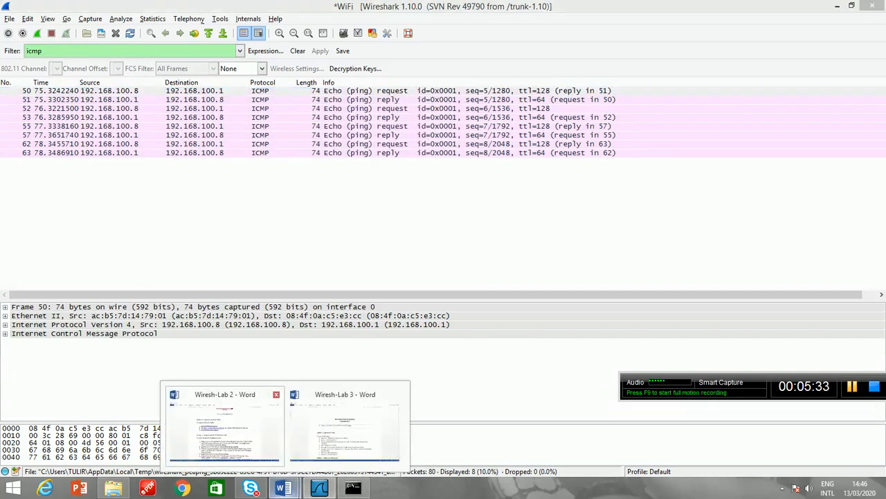
{"action": "left_click", "coordinate": [224, 426]}
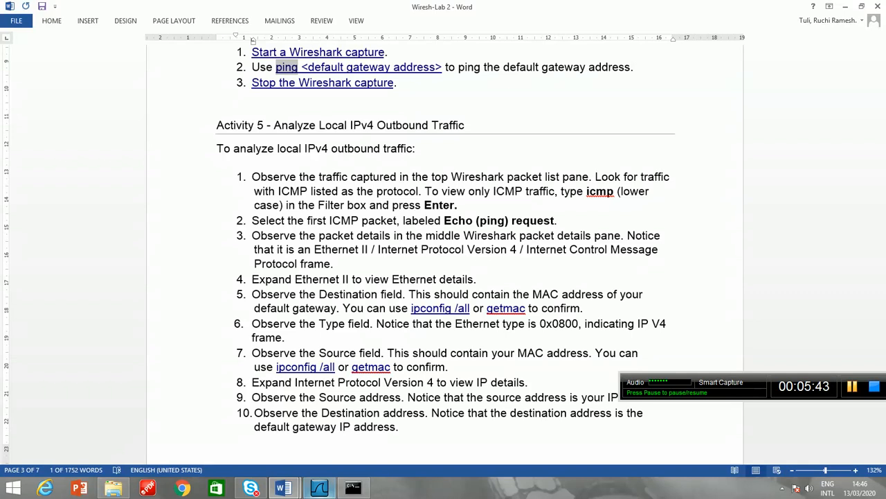
{"action": "key", "text": "alt+Tab"}
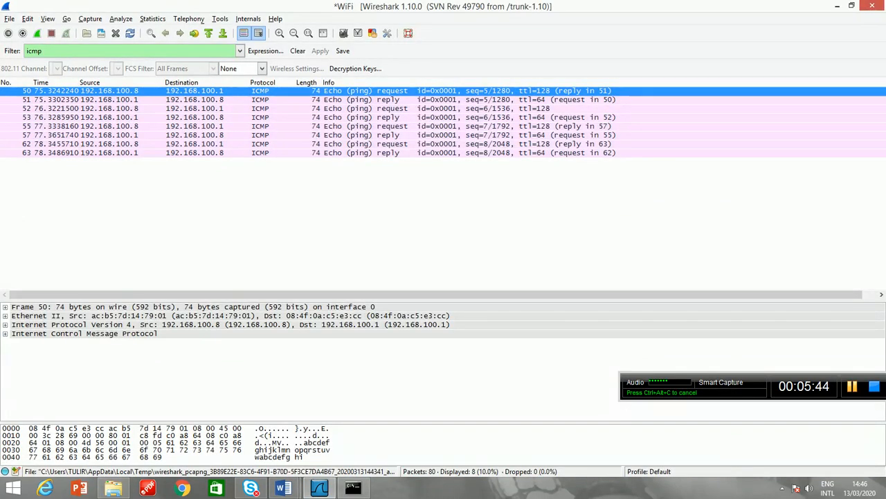
{"action": "double_click", "coordinate": [366, 90]}
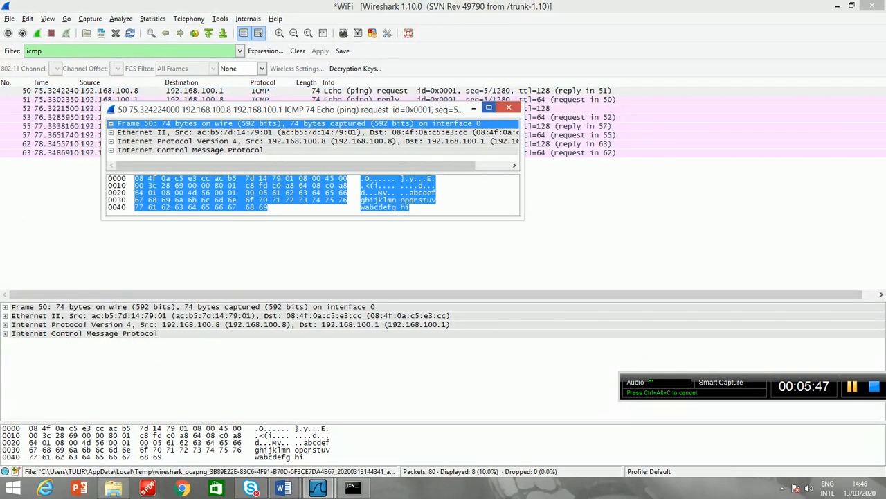
{"action": "left_click", "coordinate": [488, 107]}
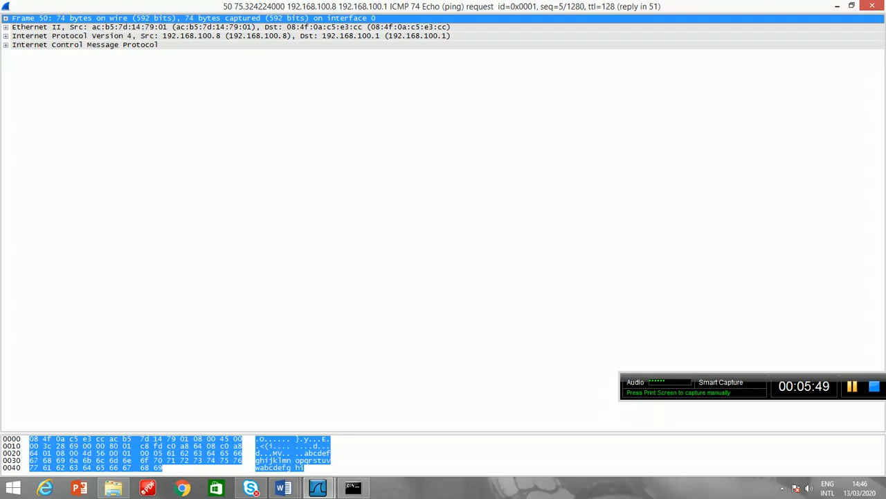
{"action": "left_click_drag", "start_coordinate": [415, 433], "coordinate": [416, 279]}
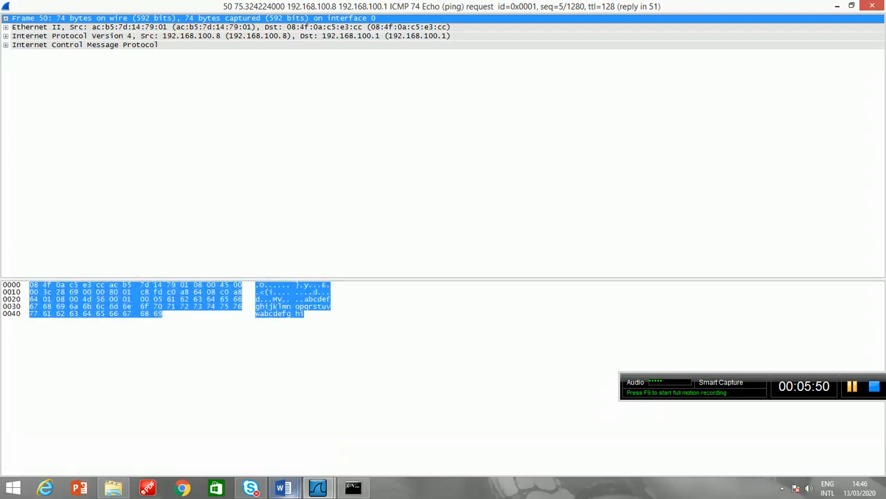
Switch to Wiresh-Lab 2 in Word and highlight the Activity 5 instruction to expand Ethernet II
{"action": "left_click", "coordinate": [283, 487]}
{"action": "mouse_move", "coordinate": [225, 426]}
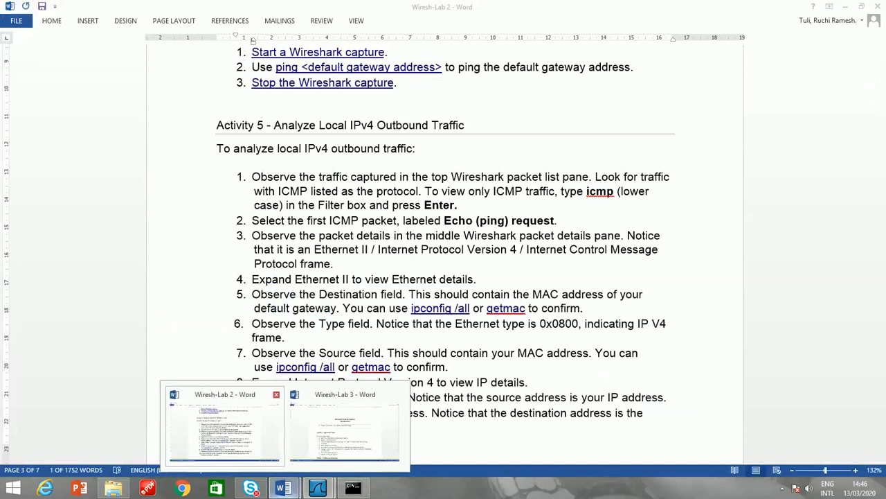
{"action": "left_click", "coordinate": [225, 426]}
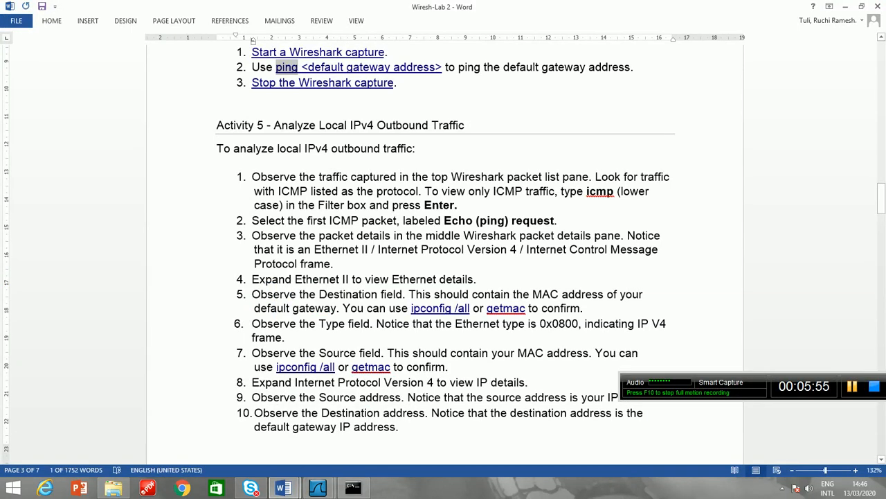
{"action": "left_click_drag", "start_coordinate": [252, 279], "coordinate": [473, 279]}
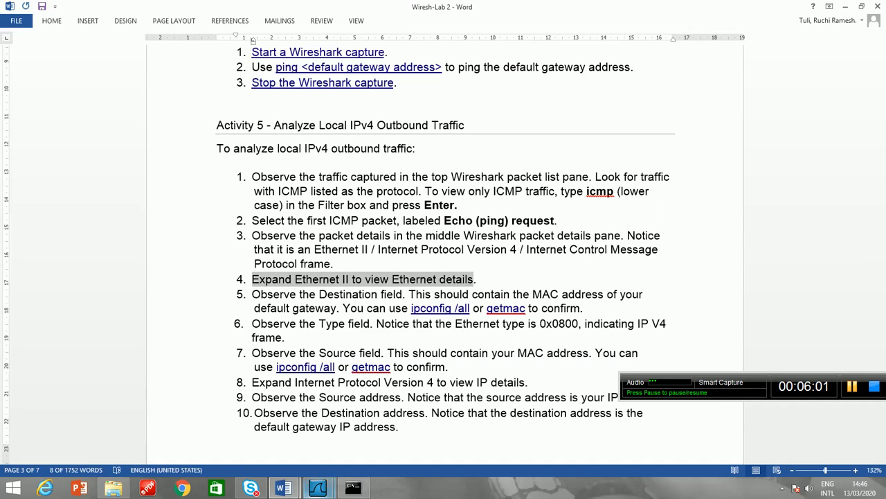
Return to the Echo (ping) request's separate Wireshark window and expand the Ethernet II details
{"action": "mouse_move", "coordinate": [318, 487]}
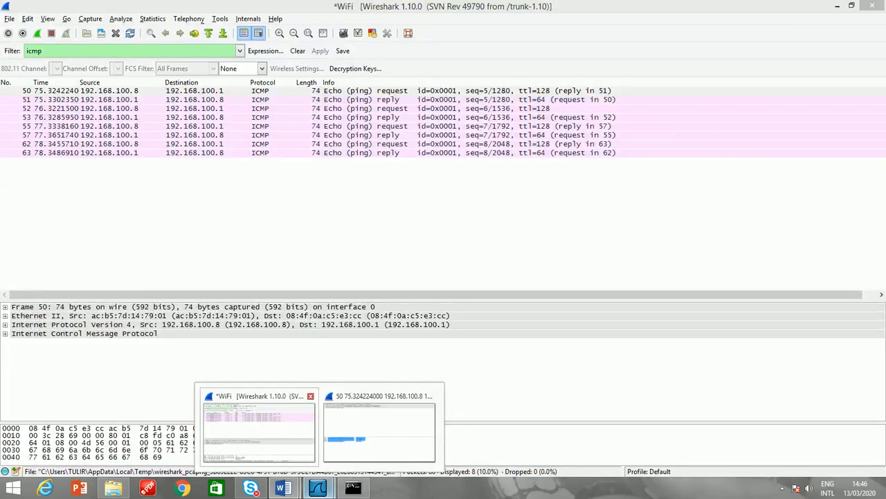
{"action": "left_click", "coordinate": [259, 431]}
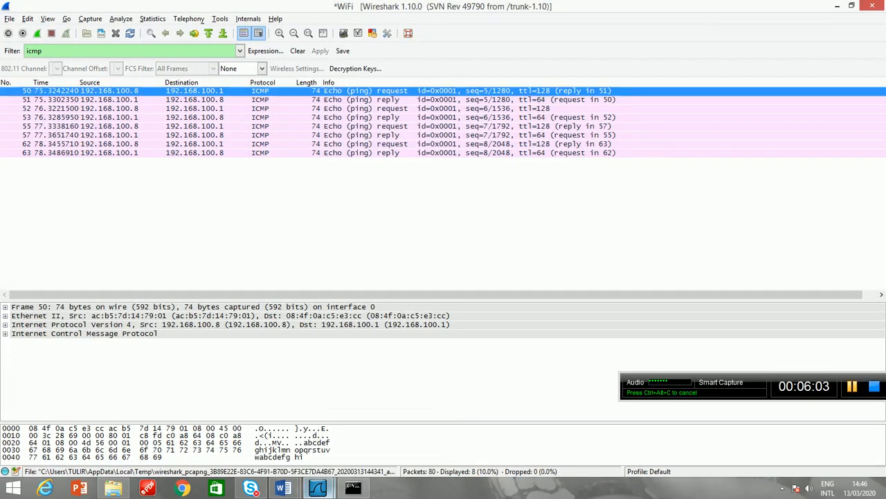
{"action": "left_click", "coordinate": [318, 487]}
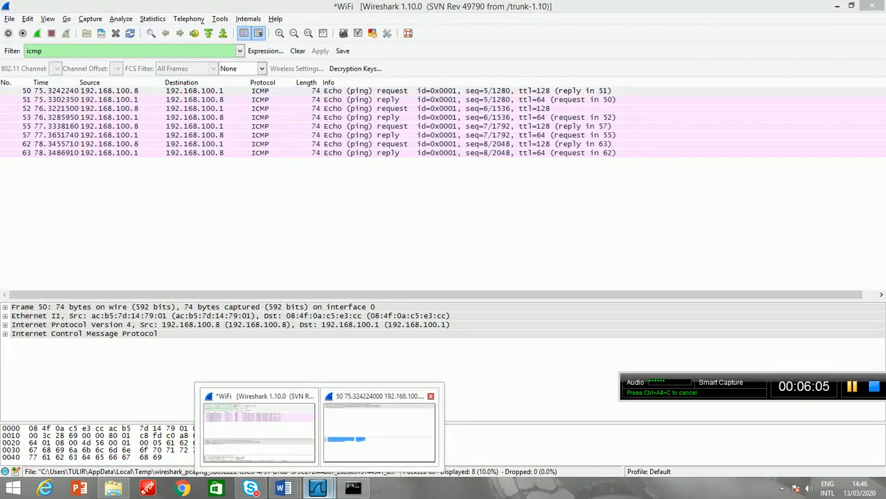
{"action": "left_click", "coordinate": [380, 429]}
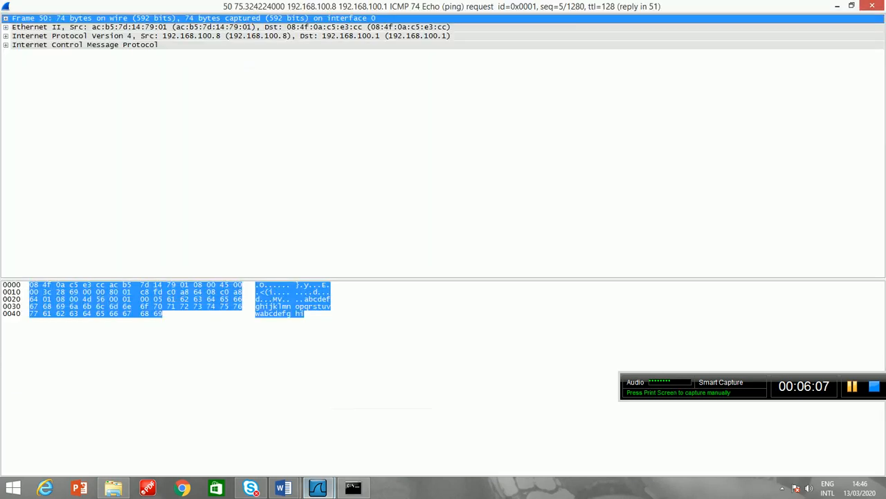
{"action": "left_click", "coordinate": [6, 26]}
Run getmac in the command prompt to list the computer's MAC addresses
{"action": "mouse_move", "coordinate": [352, 488]}
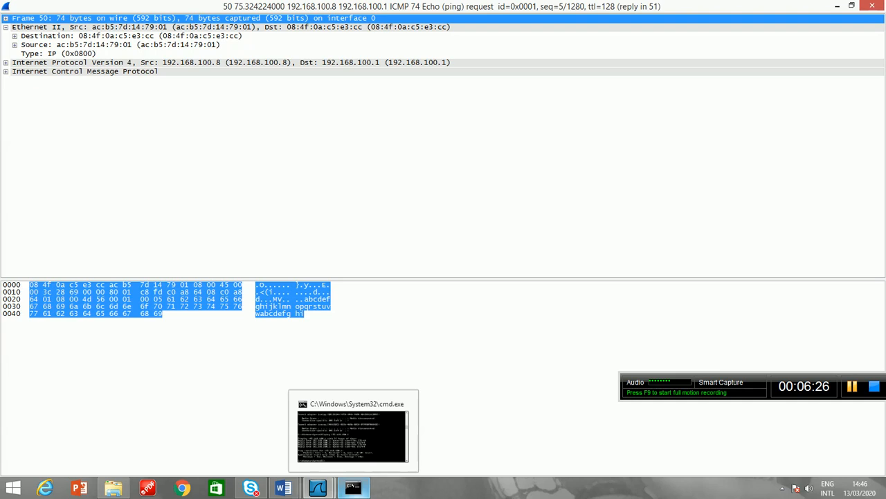
{"action": "left_click", "coordinate": [353, 487]}
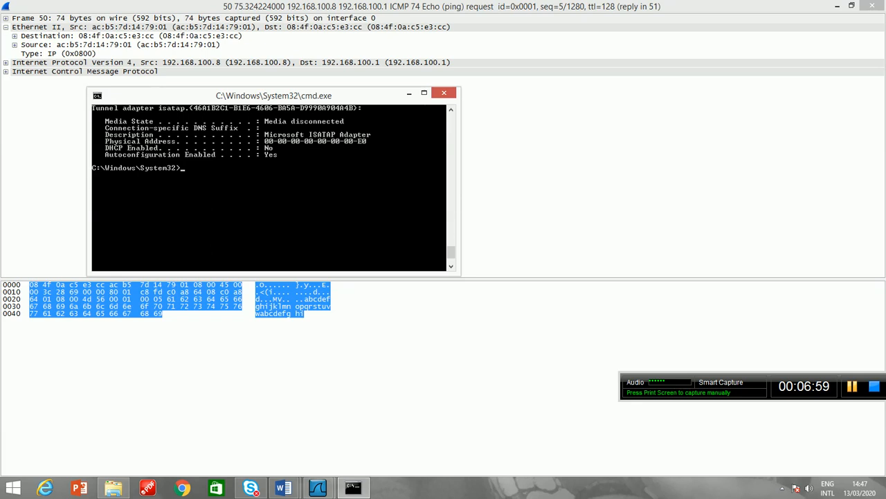
{"action": "type", "text": "ip"}
{"action": "key", "text": "BackSpace"}
{"action": "key", "text": "BackSpace"}
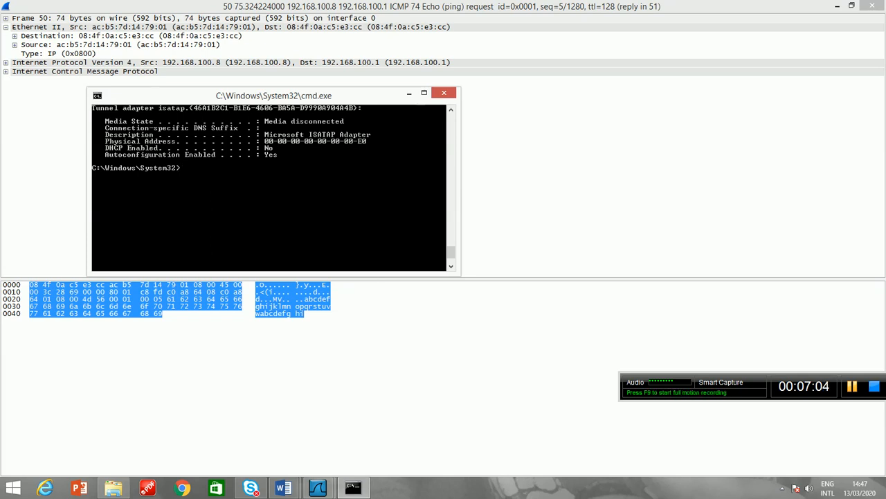
{"action": "type", "text": "getmac"}
{"action": "key", "text": "Return"}
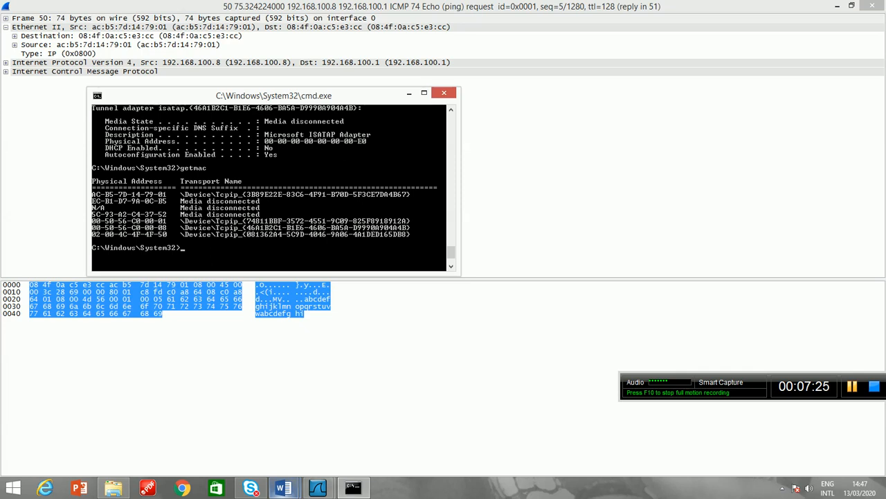
Compare the Activity 5 instructions in Wiresh-Lab 2 with the getmac output in the command prompt
{"action": "left_click", "coordinate": [283, 488]}
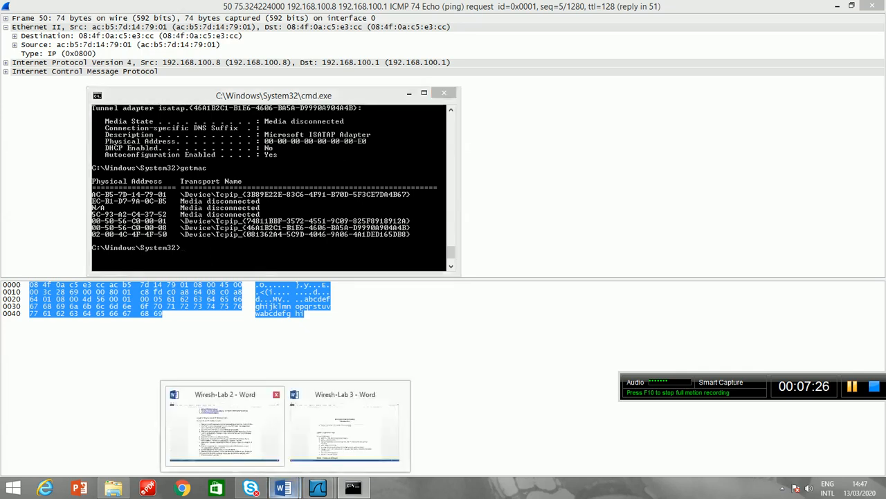
{"action": "left_click", "coordinate": [224, 426]}
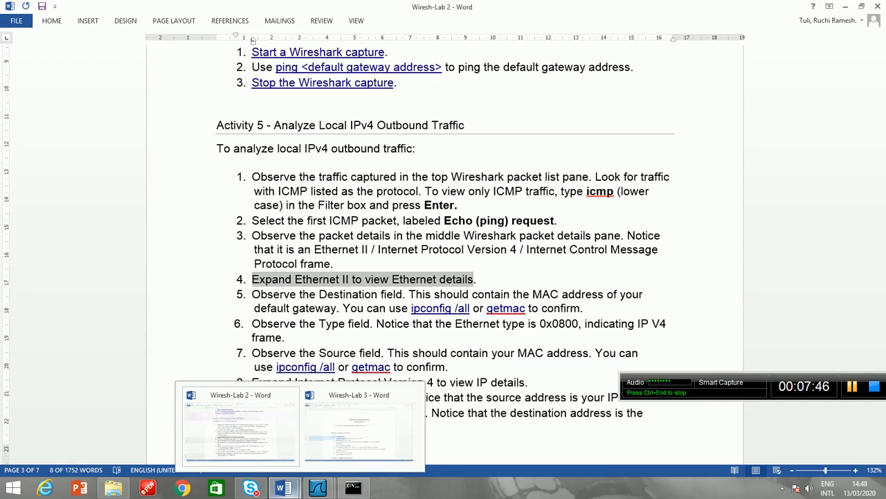
{"action": "left_click", "coordinate": [353, 488]}
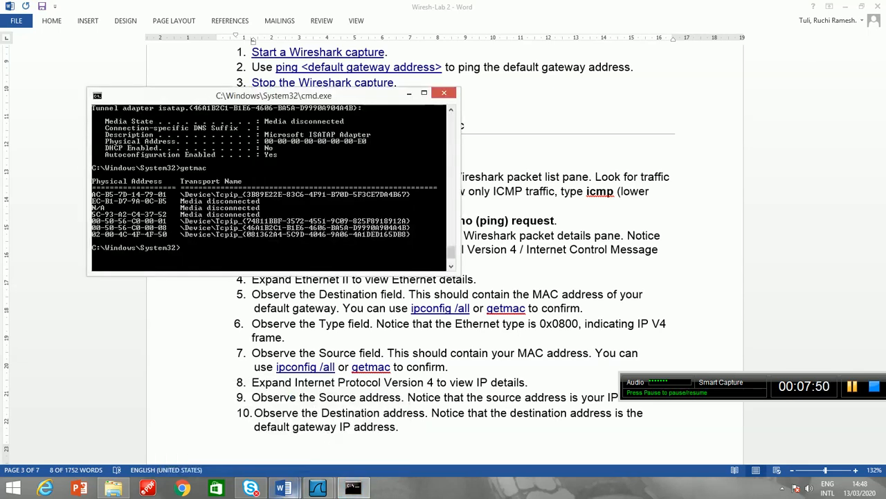
{"action": "left_click", "coordinate": [283, 488]}
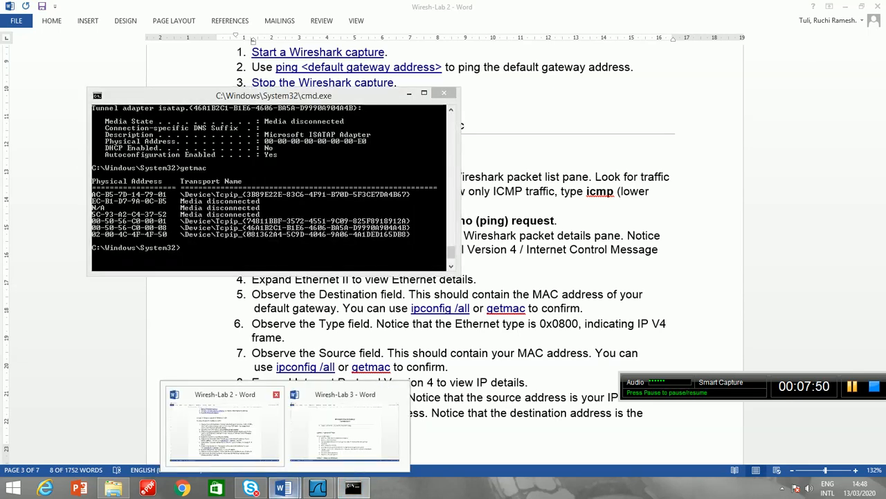
{"action": "left_click", "coordinate": [224, 424]}
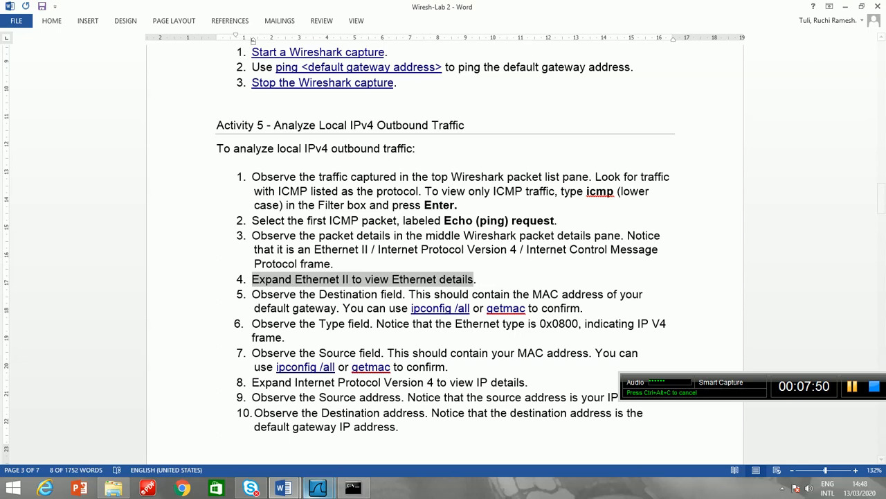
Compare the Echo (ping) request's Ethernet II source and destination addresses with the getmac output and the Activity 5 instructions in Wiresh-Lab 2
{"action": "left_click", "coordinate": [318, 488]}
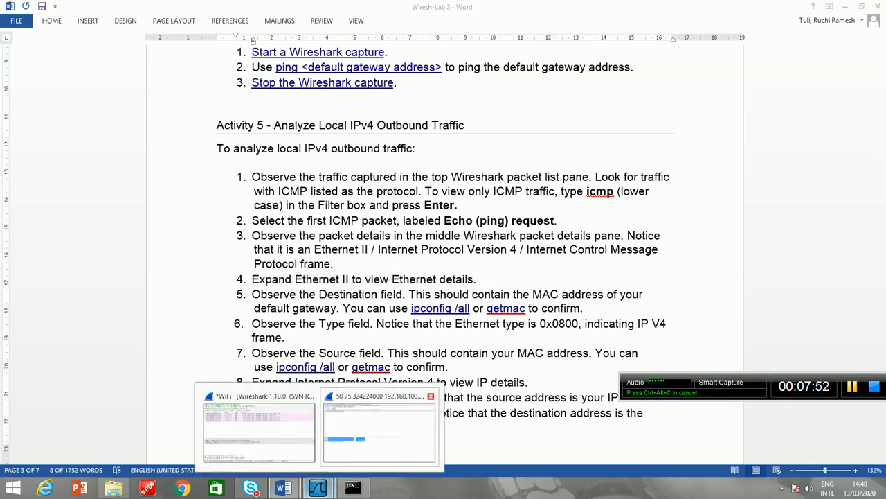
{"action": "left_click", "coordinate": [379, 429]}
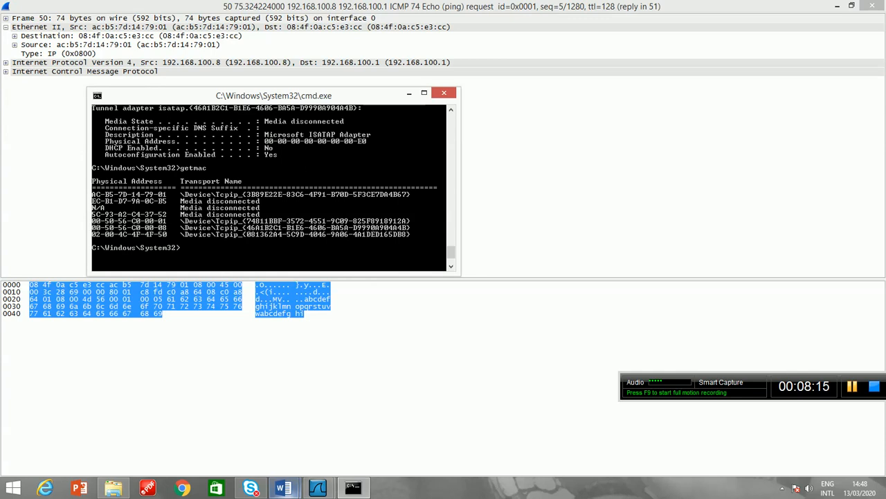
{"action": "left_click", "coordinate": [284, 487]}
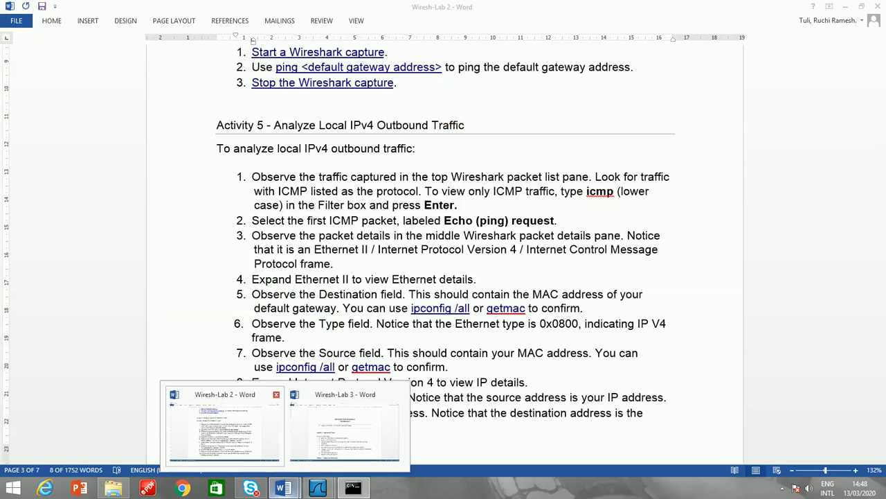
{"action": "left_click", "coordinate": [224, 424]}
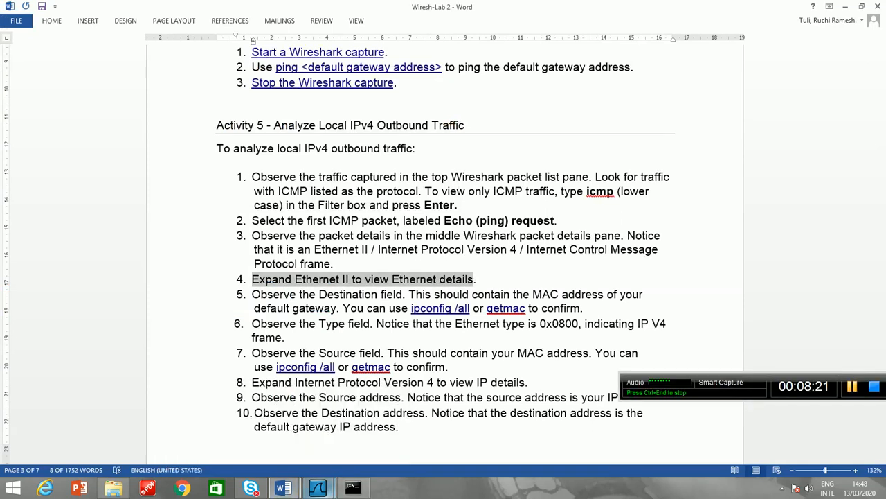
{"action": "left_click", "coordinate": [318, 488]}
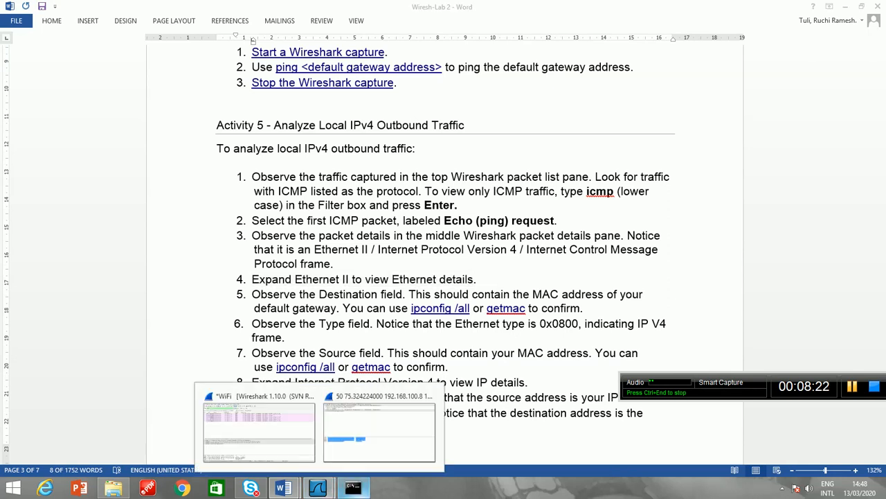
{"action": "left_click", "coordinate": [353, 488]}
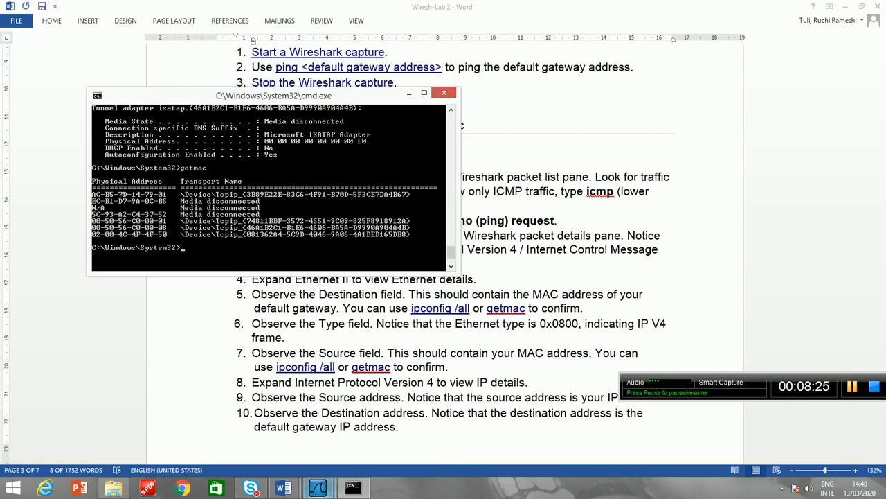
{"action": "left_click", "coordinate": [317, 487]}
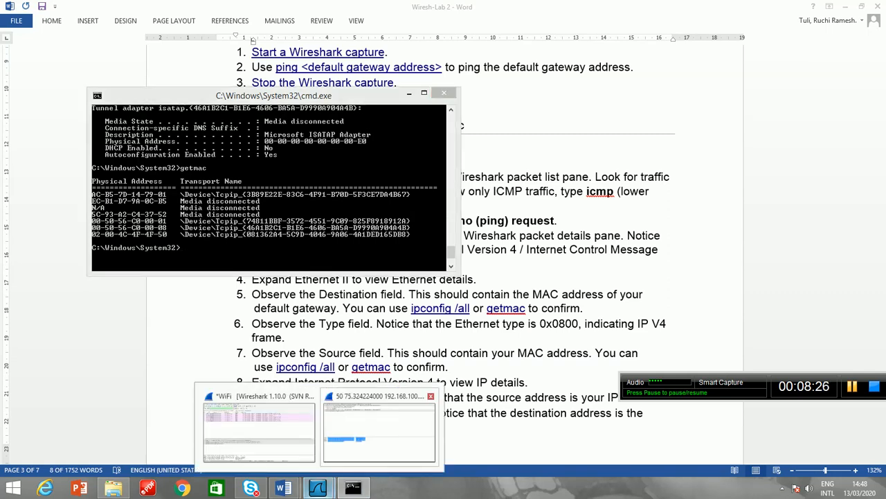
{"action": "left_click", "coordinate": [380, 429]}
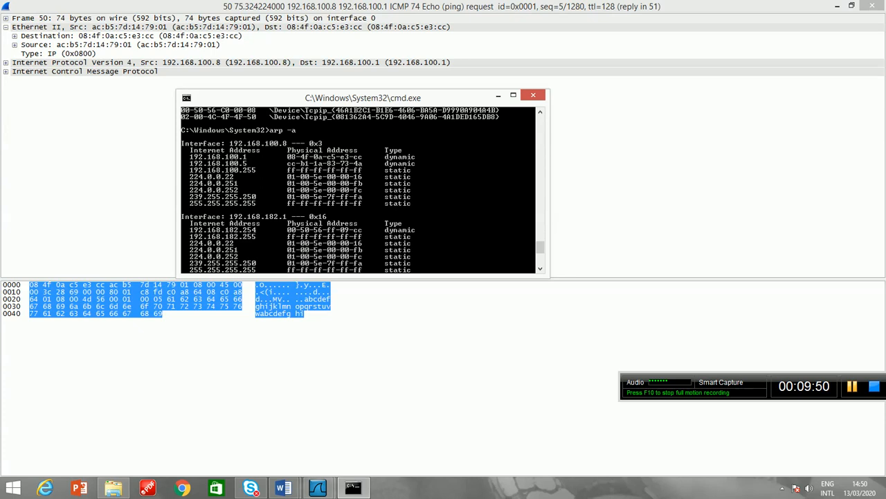
Select the Echo request's Ethernet II Type field, check it against Activity 5 in Wiresh-Lab 2, and return to the packet window
{"action": "left_click", "coordinate": [55, 53]}
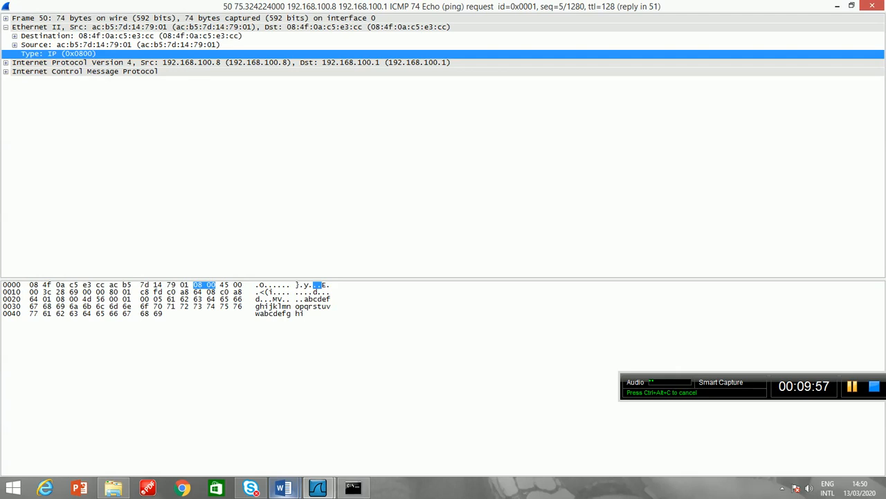
{"action": "left_click", "coordinate": [284, 488]}
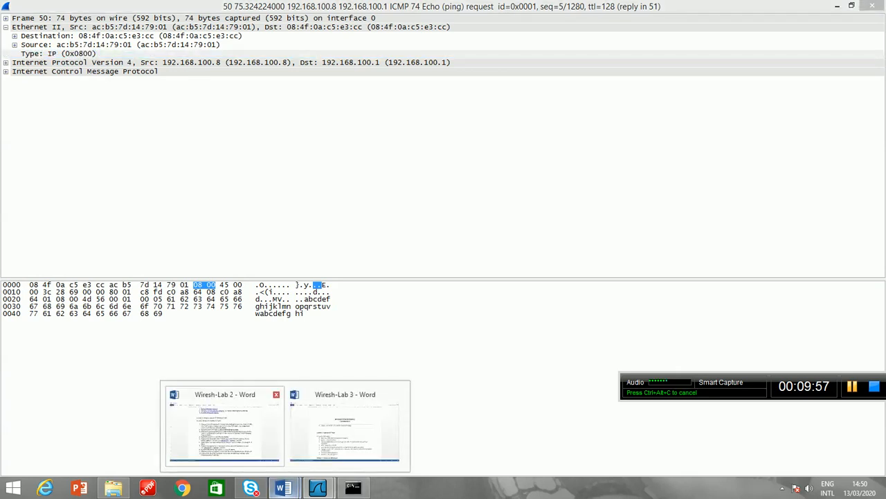
{"action": "left_click", "coordinate": [225, 426]}
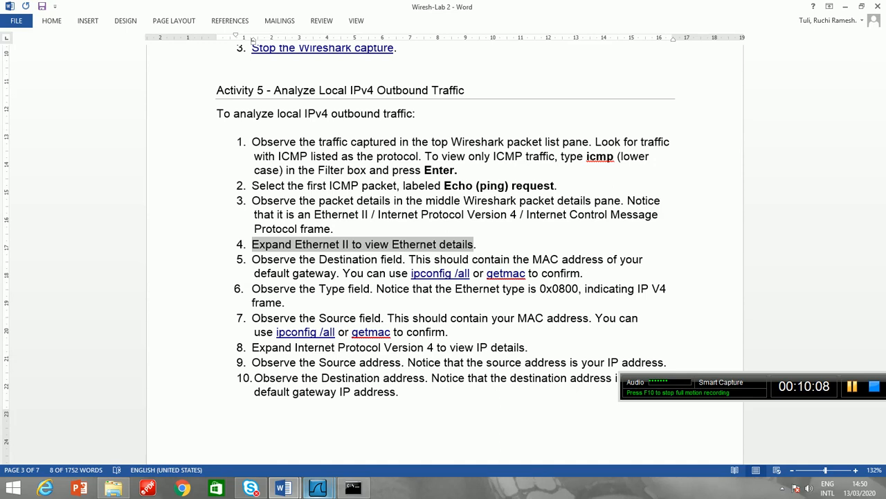
{"action": "left_click", "coordinate": [317, 487]}
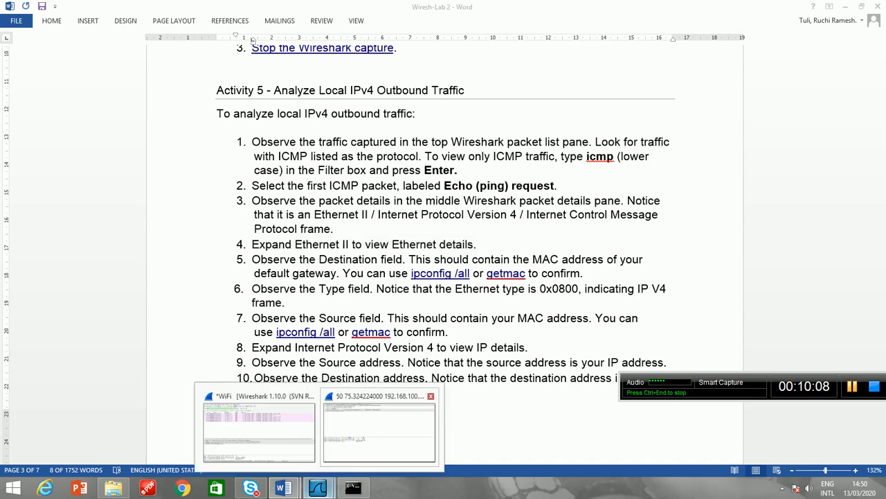
{"action": "left_click", "coordinate": [379, 427]}
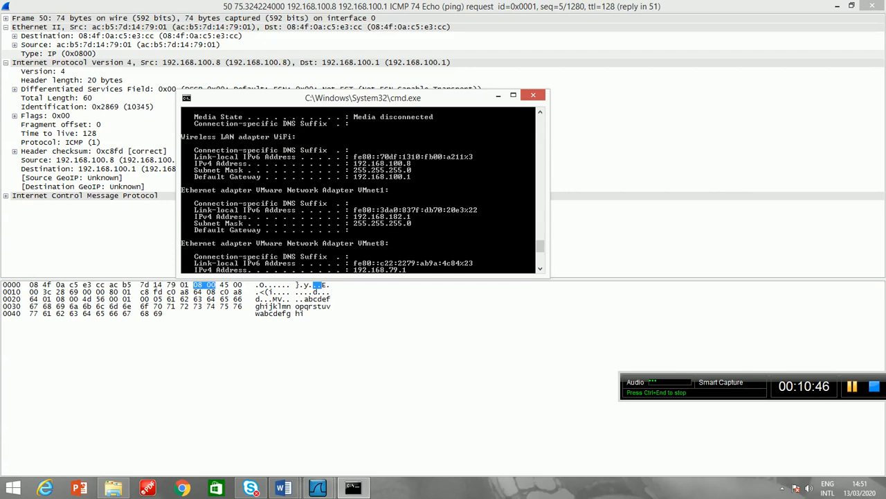
Inspect the Echo request's IPv4 version, header length, total length, fragment offset, time to live and protocol fields in its Wireshark packet window
{"action": "key", "text": "alt+Tab"}
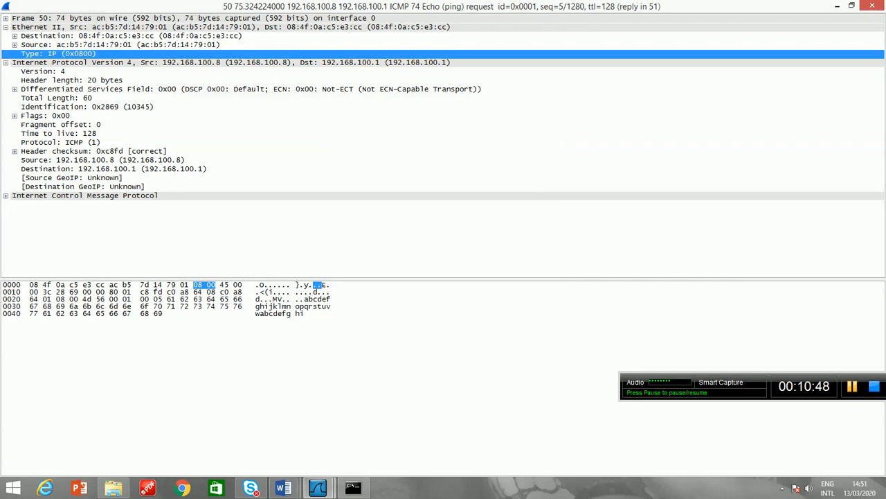
{"action": "left_click", "coordinate": [43, 71]}
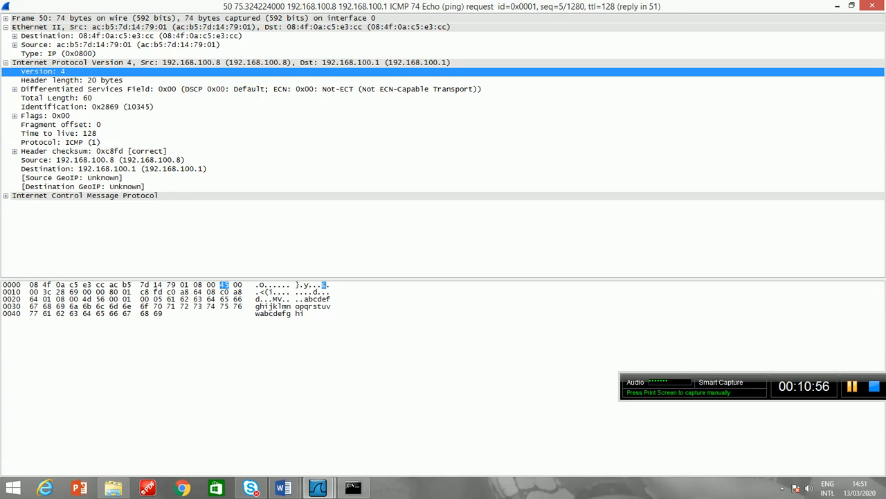
{"action": "left_click", "coordinate": [70, 80]}
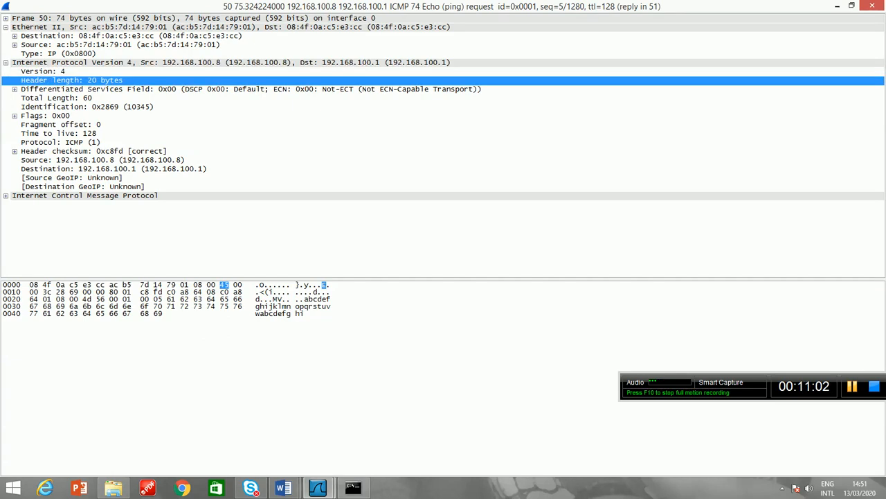
{"action": "left_click", "coordinate": [56, 98]}
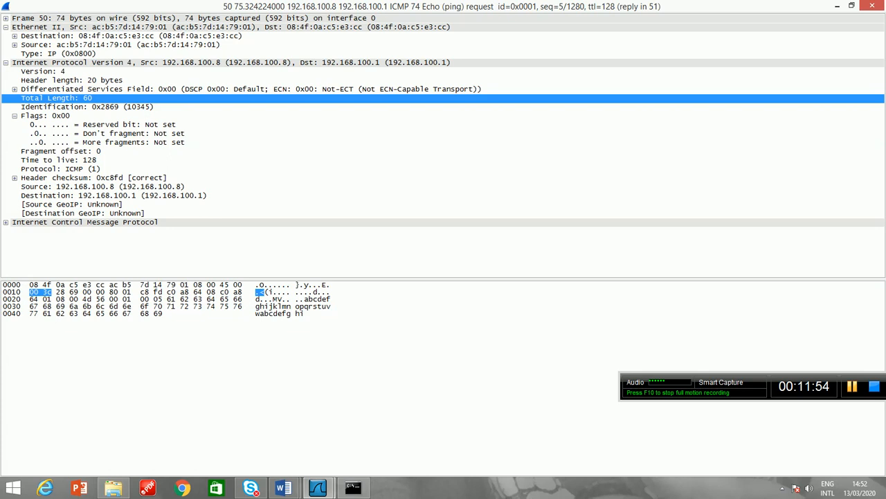
{"action": "left_click", "coordinate": [61, 151]}
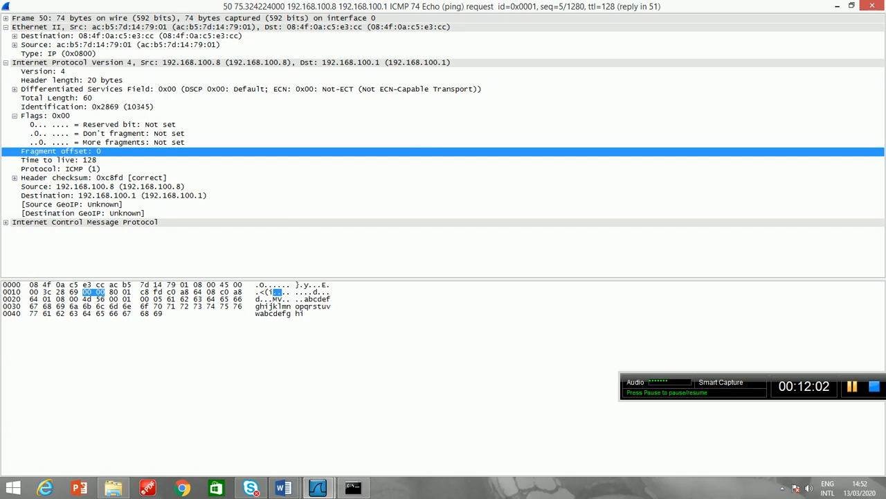
{"action": "left_click", "coordinate": [59, 160]}
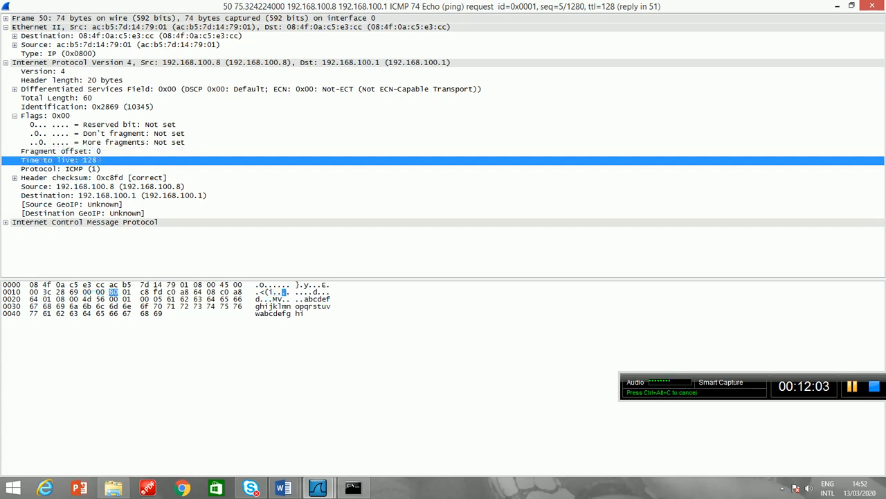
{"action": "left_click", "coordinate": [59, 169]}
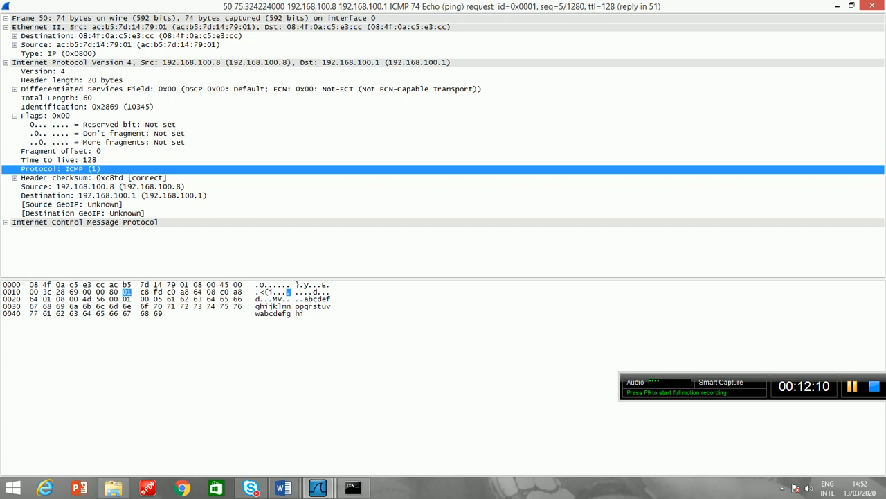
Collapse Internet Protocol Version 4 and expand Internet Control Message Protocol to examine the Echo request's Type field and Data section
{"action": "left_click", "coordinate": [5, 62]}
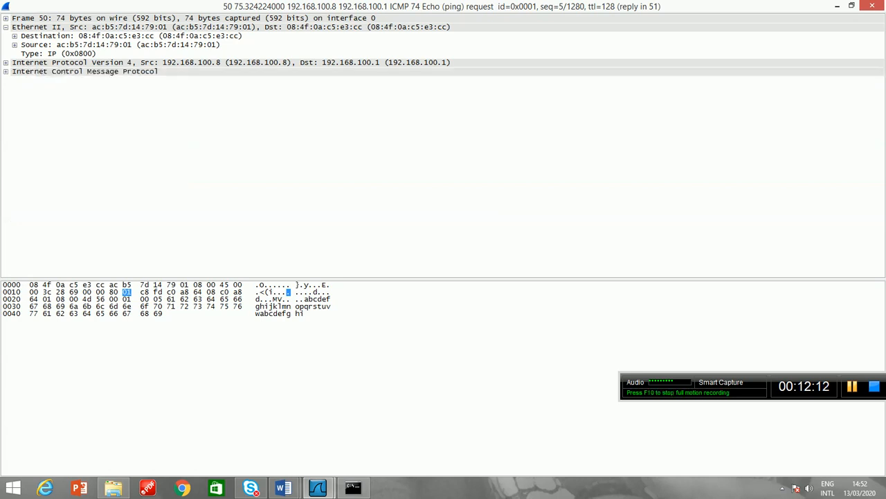
{"action": "left_click", "coordinate": [5, 71]}
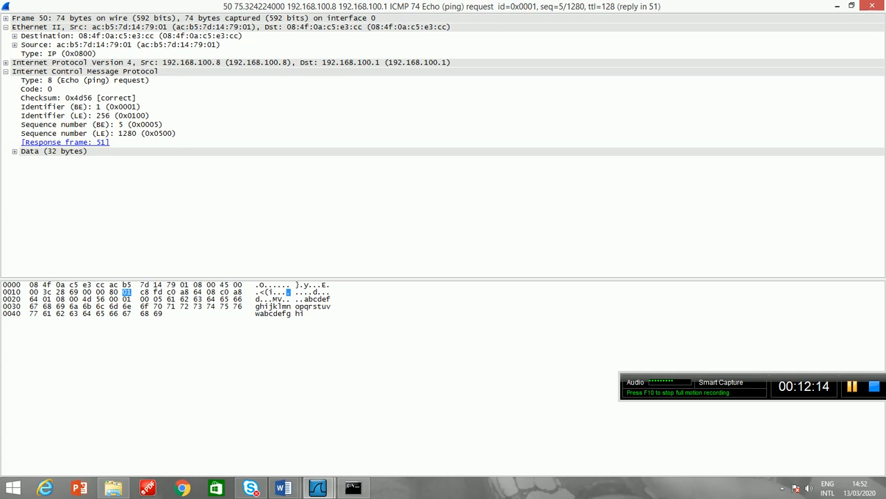
{"action": "left_click", "coordinate": [85, 80]}
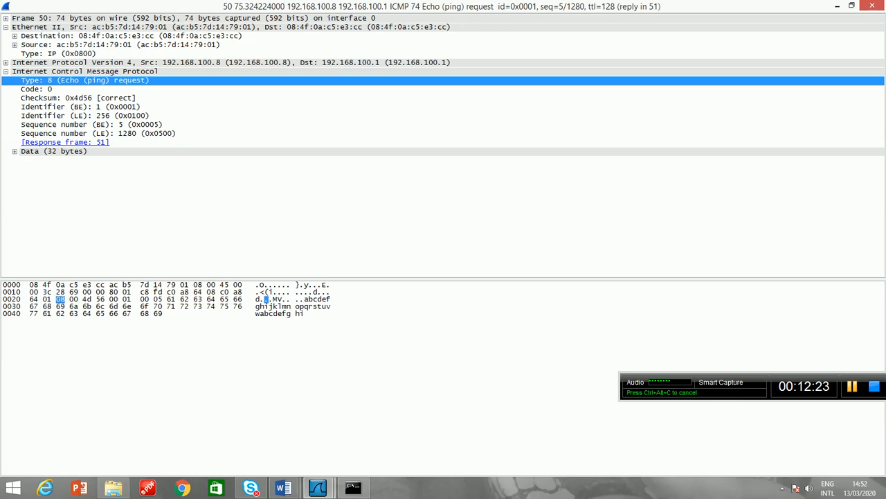
{"action": "left_click", "coordinate": [15, 151]}
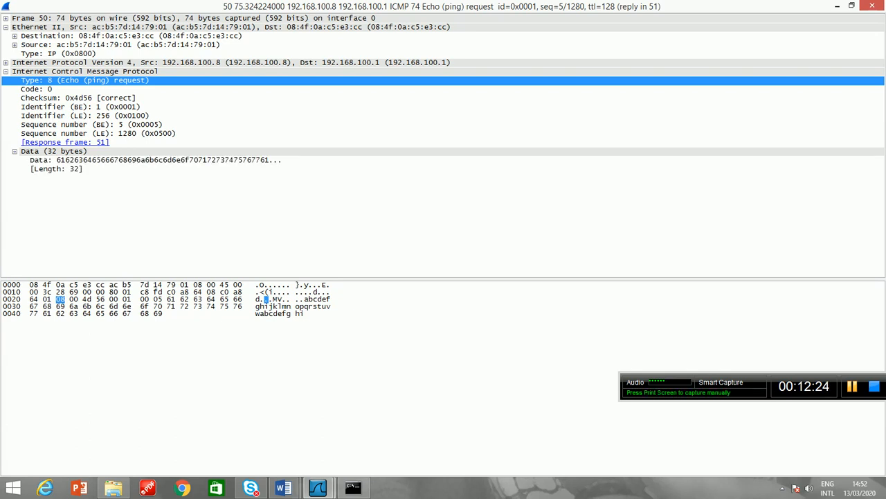
{"action": "left_click", "coordinate": [15, 151]}
Consult Activity 6 in Wiresh-Lab 2, close the Echo request's packet window, and open the second ICMP packet, the Echo (ping) reply, separately
{"action": "mouse_move", "coordinate": [283, 488]}
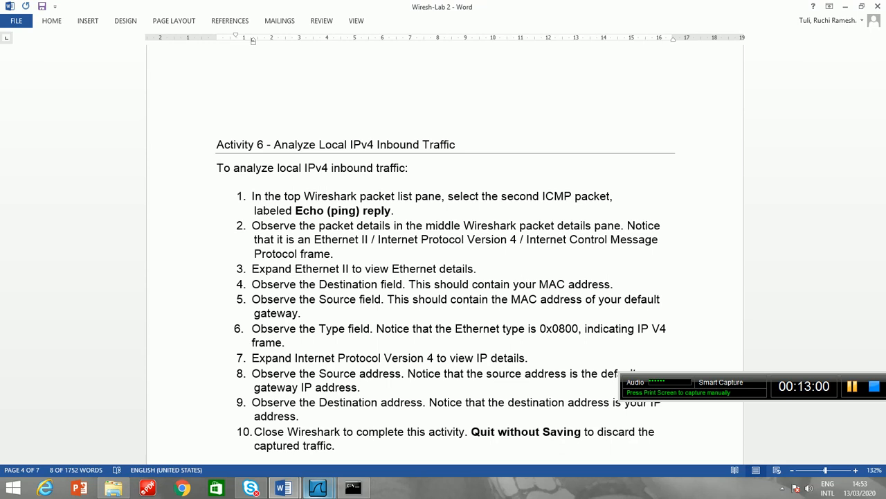
{"action": "mouse_move", "coordinate": [317, 487]}
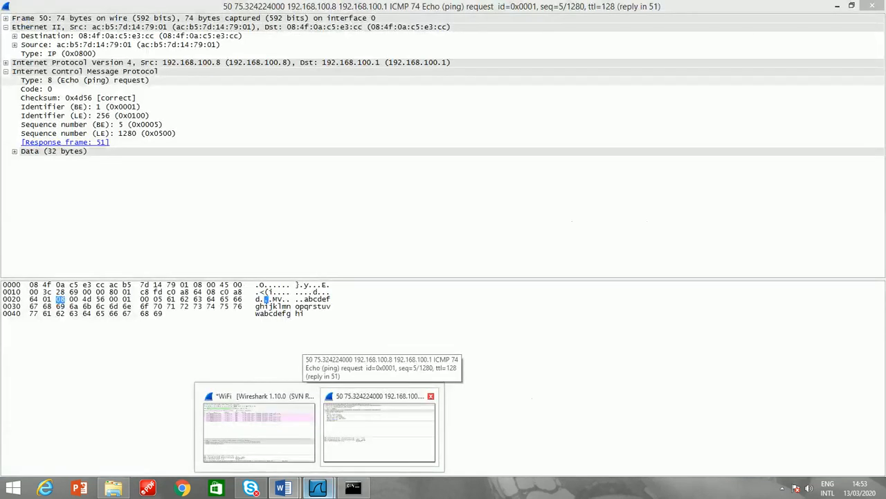
{"action": "left_click", "coordinate": [431, 396]}
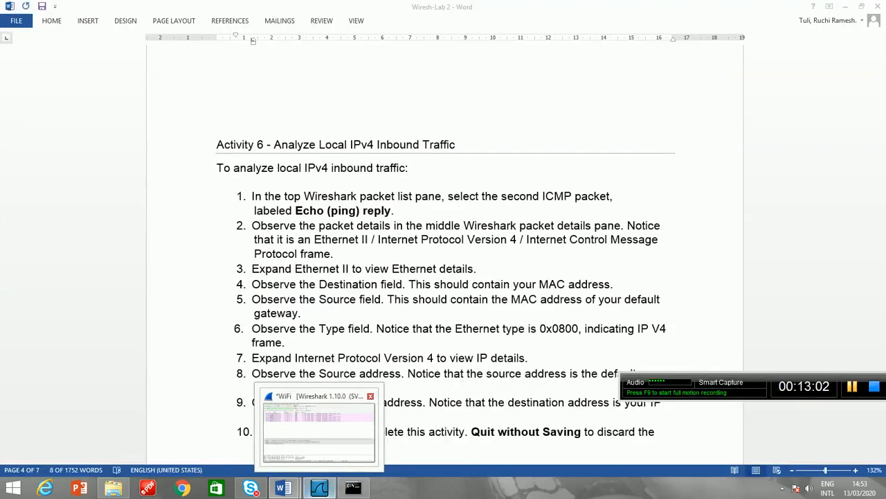
{"action": "left_click", "coordinate": [319, 426]}
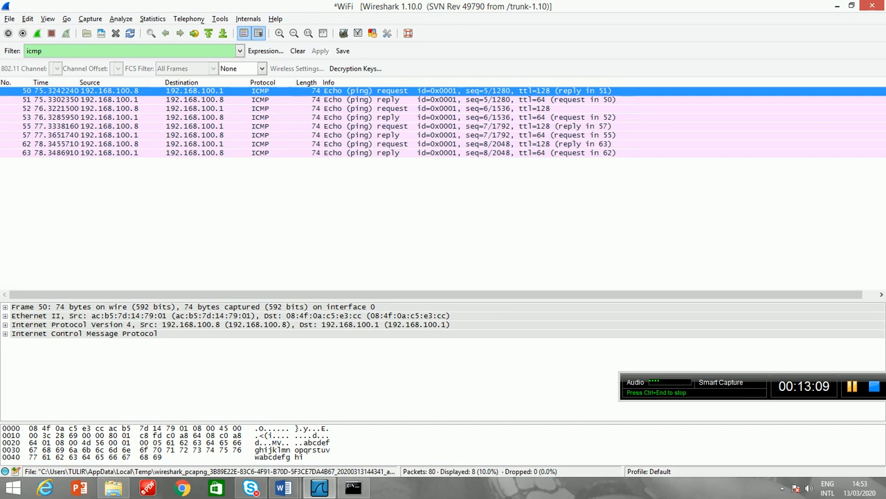
{"action": "double_click", "coordinate": [360, 99]}
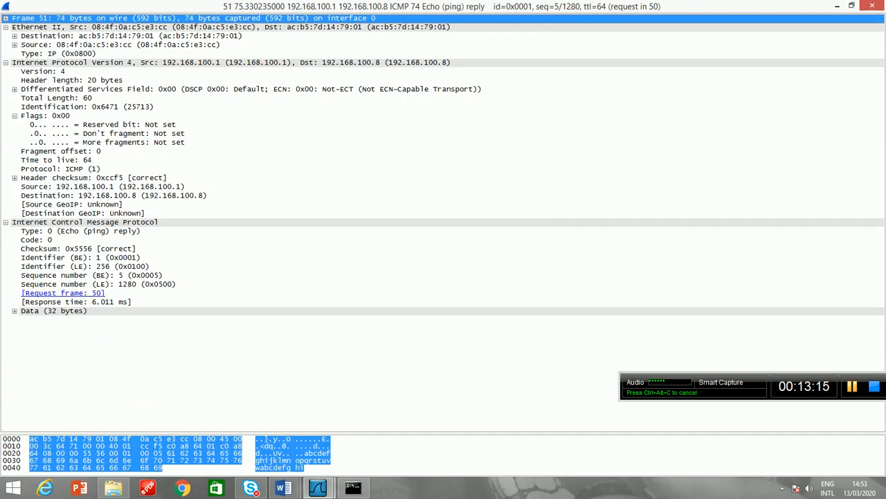
Collapse the Internet Protocol Version 4, Ethernet II and Internet Control Message Protocol sections of the Echo (ping) reply
{"action": "left_click", "coordinate": [6, 62]}
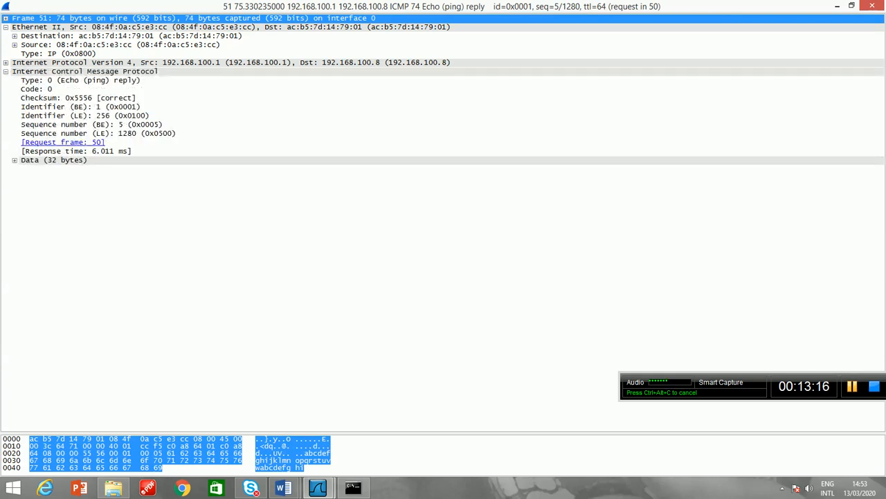
{"action": "left_click", "coordinate": [5, 27]}
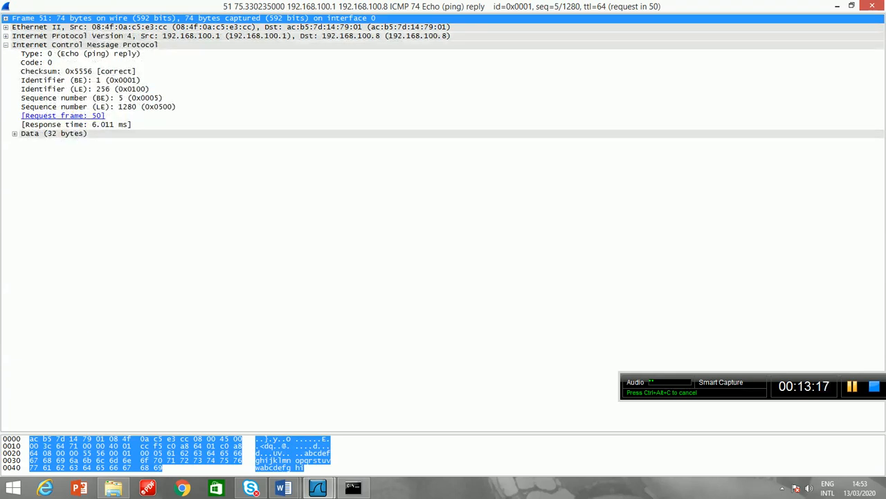
{"action": "left_click", "coordinate": [6, 45]}
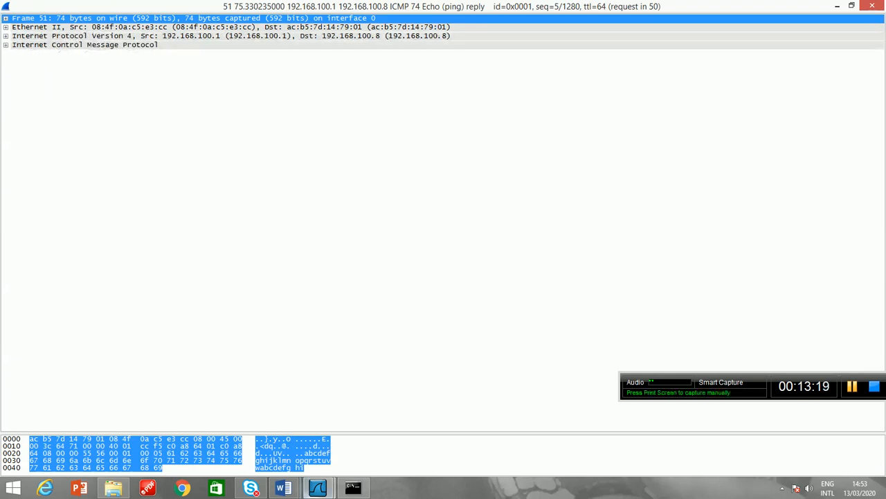
Switch to Wiresh-Lab 2 in Word and read the Activity 6 instructions for analyzing local IPv4 inbound traffic
{"action": "left_click", "coordinate": [318, 488]}
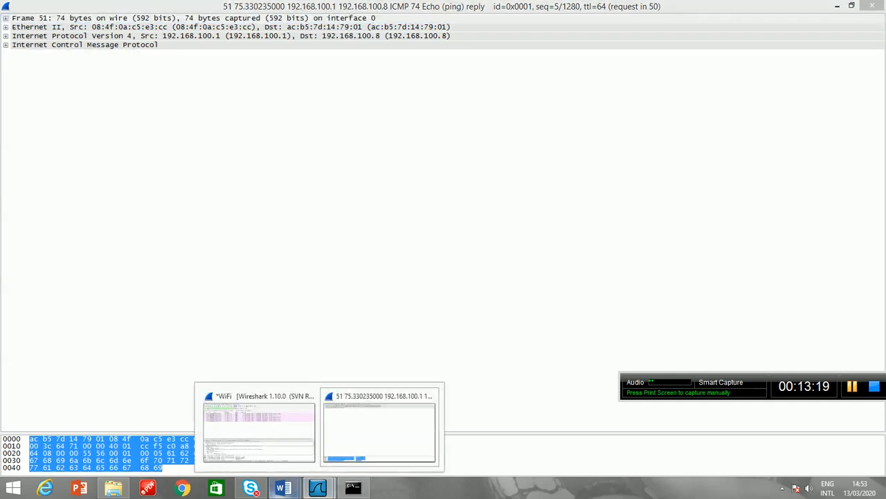
{"action": "mouse_move", "coordinate": [283, 488]}
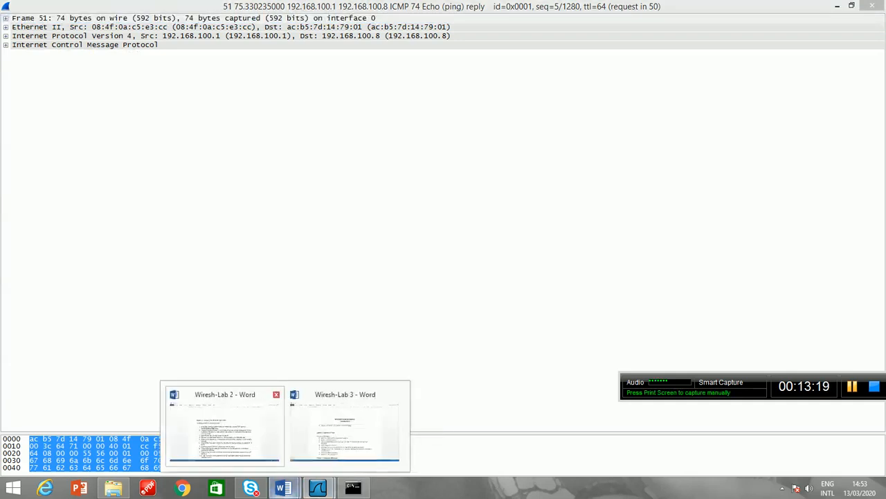
{"action": "left_click", "coordinate": [225, 426]}
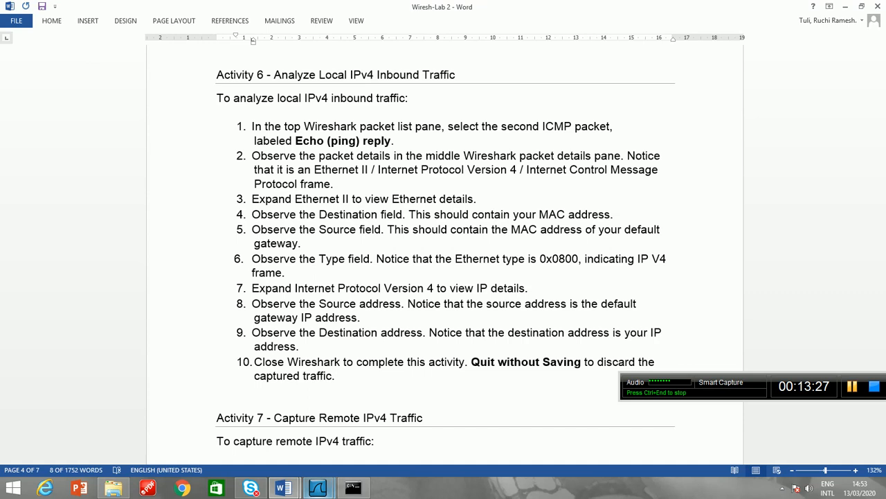
Return to the Echo (ping) reply's packet window in Wireshark and examine its Ethernet II and Internet Protocol Version 4 details
{"action": "left_click", "coordinate": [318, 488]}
{"action": "left_click", "coordinate": [378, 430]}
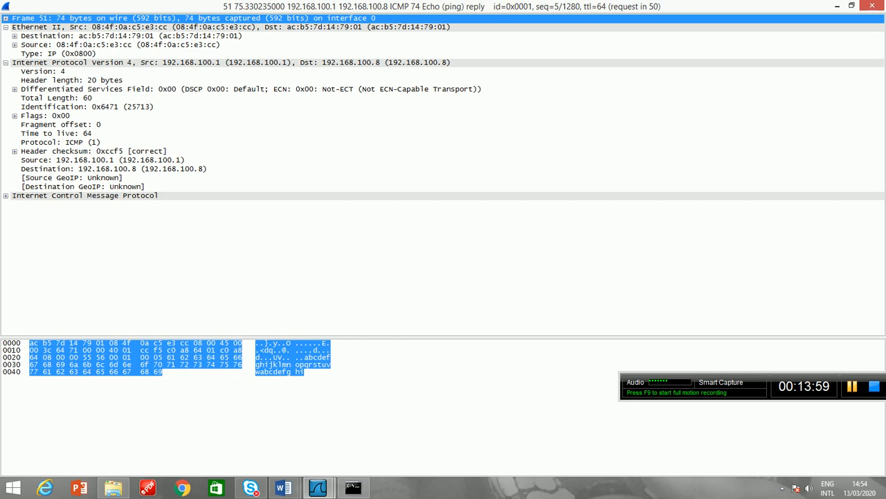
{"action": "left_click", "coordinate": [69, 62]}
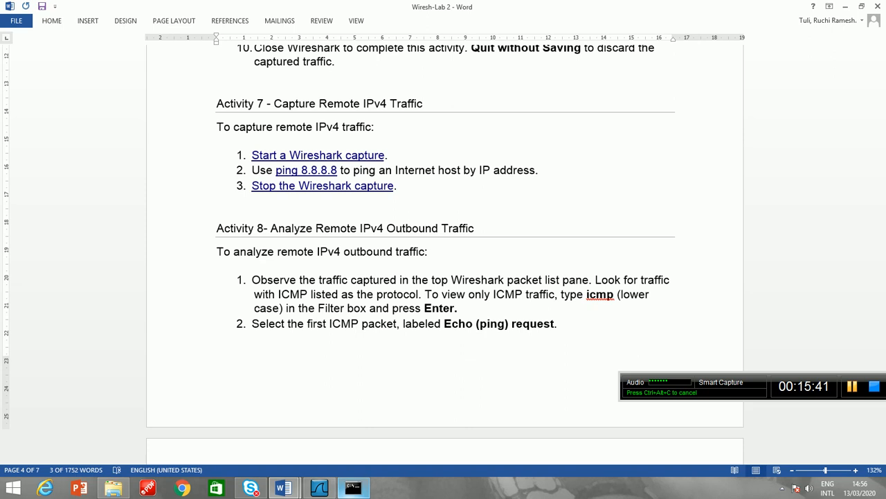
Close the Command Prompt, then close the current WiFi capture in Wireshark without saving the captured packets
{"action": "left_click", "coordinate": [353, 488]}
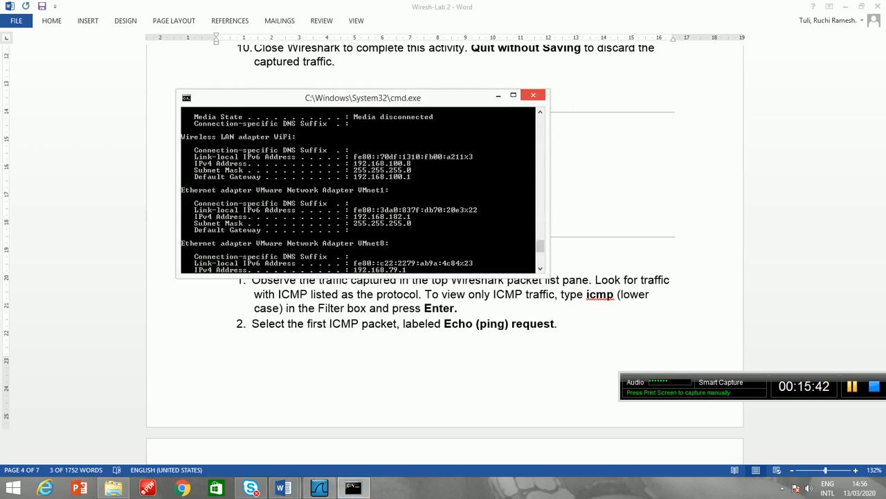
{"action": "left_click", "coordinate": [533, 94]}
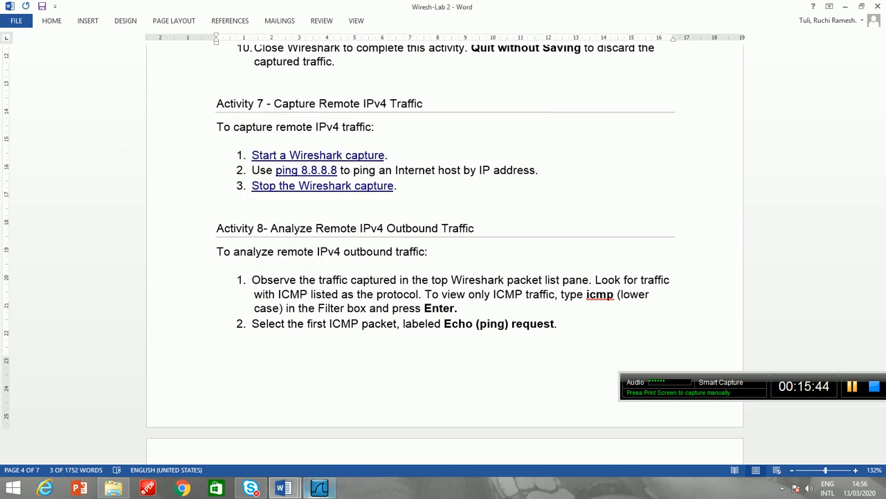
{"action": "left_click", "coordinate": [319, 488]}
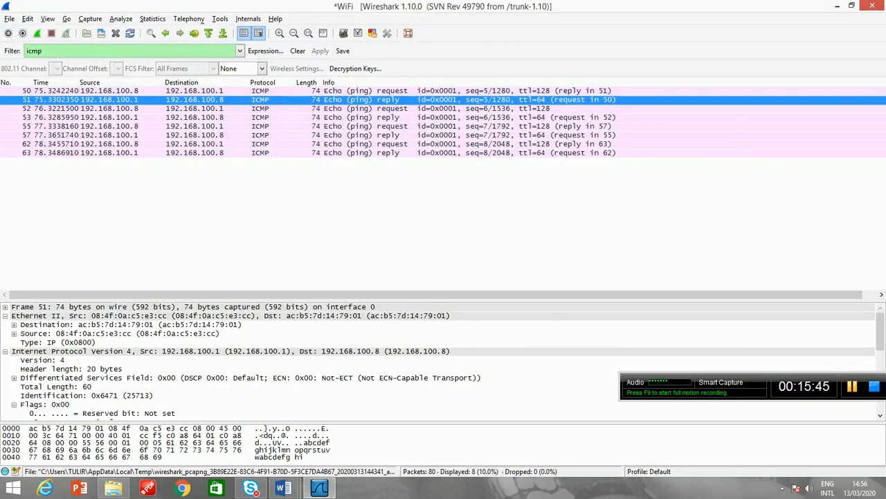
{"action": "left_click", "coordinate": [9, 18]}
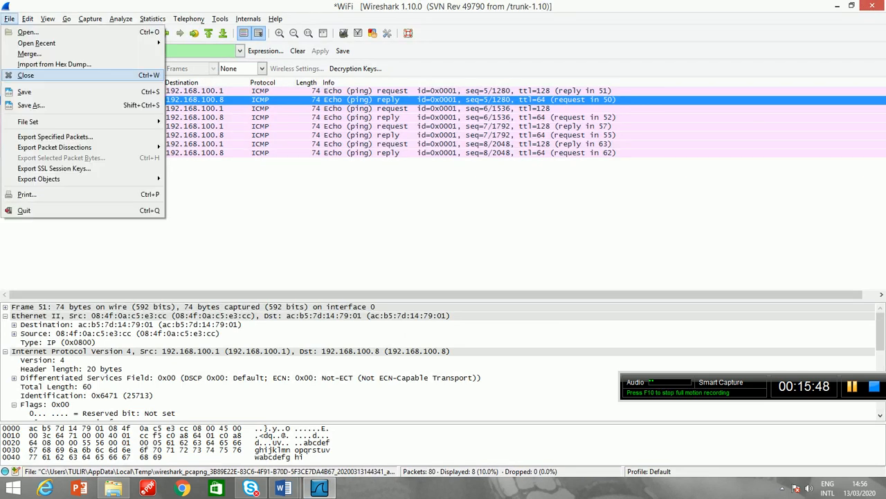
{"action": "key", "text": "Return"}
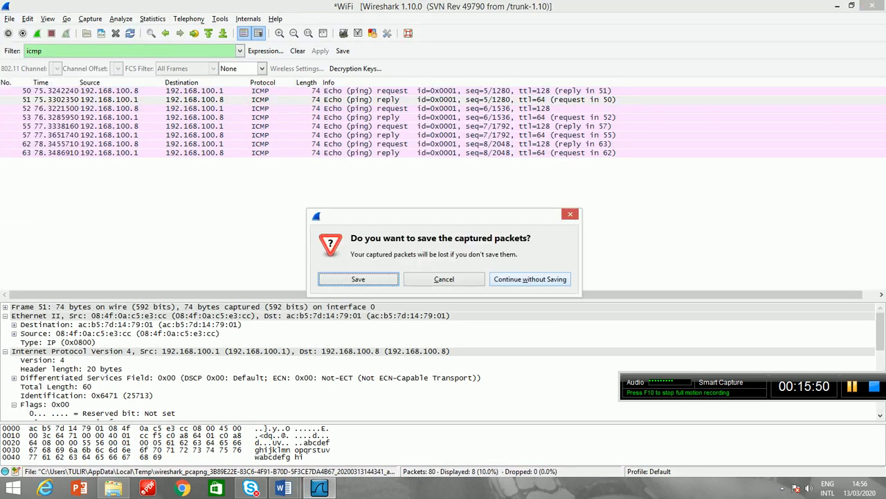
{"action": "left_click", "coordinate": [530, 279]}
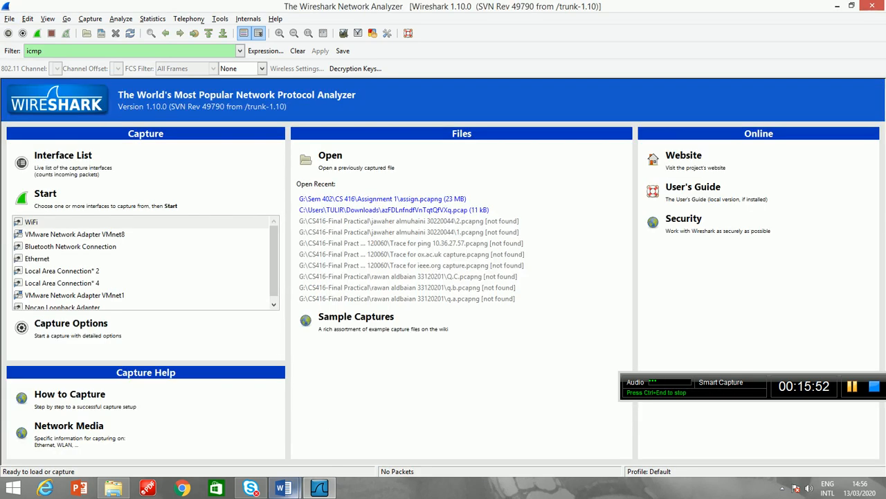
Read the Activity 7 instructions for capturing remote IPv4 traffic in Wiresh-Lab 2 in Word, then return to Wireshark
{"action": "mouse_move", "coordinate": [284, 488]}
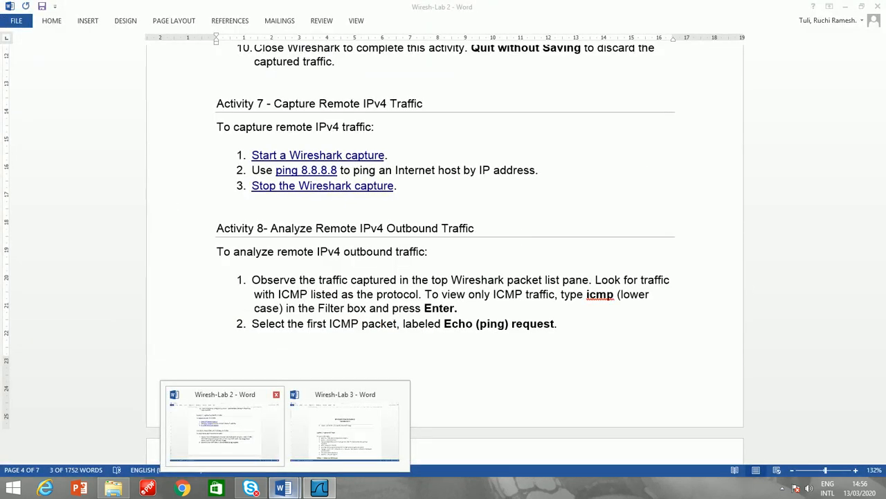
{"action": "left_click", "coordinate": [224, 423]}
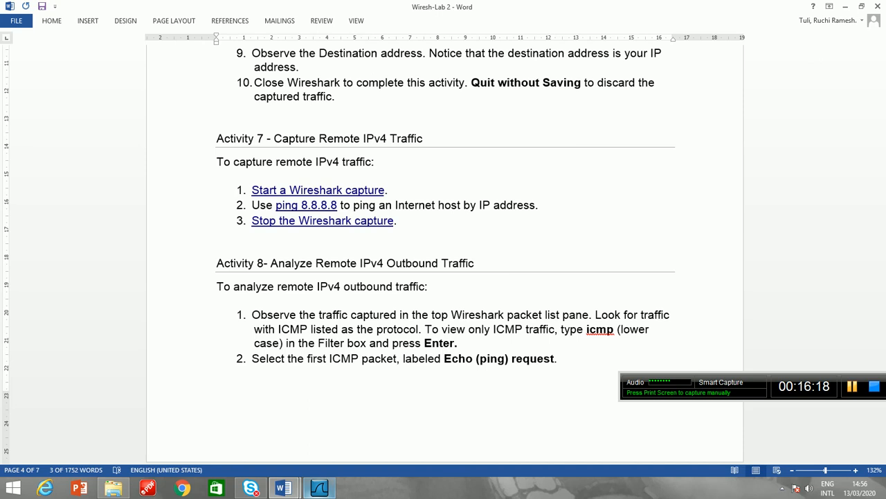
{"action": "key", "text": "alt+Tab"}
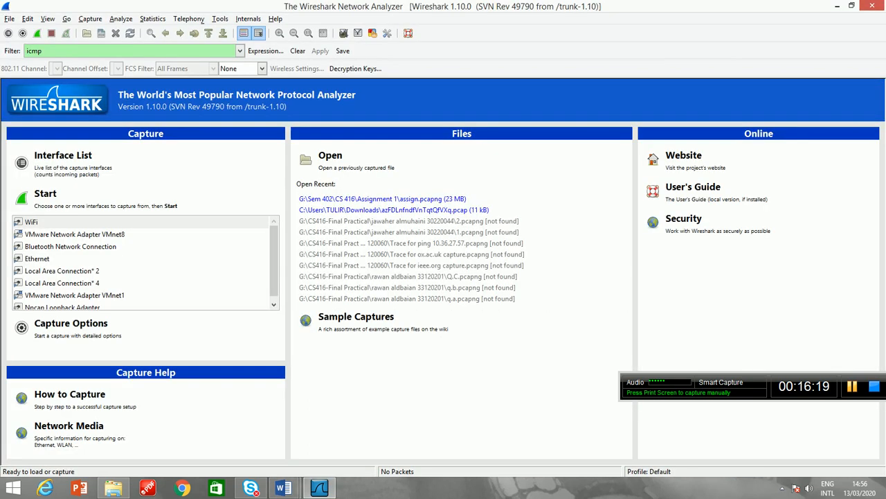
Clear the icmp display filter and start a new capture on the WiFi interface
{"action": "left_click", "coordinate": [31, 222]}
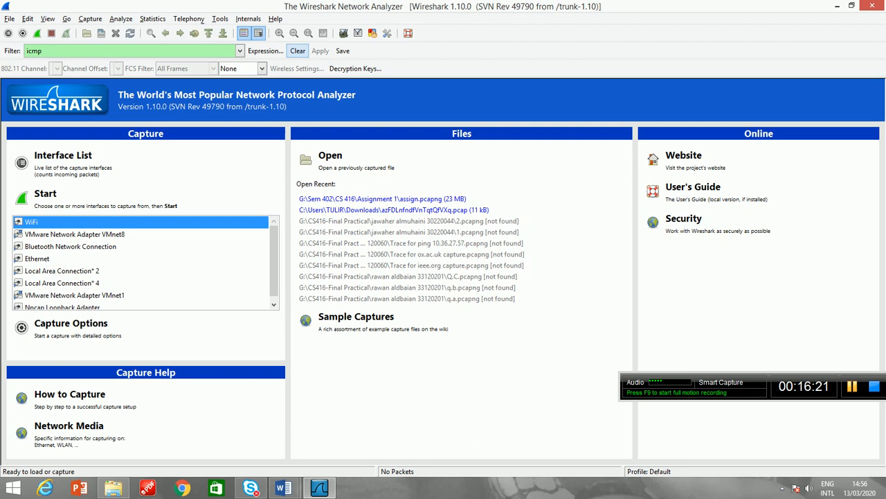
{"action": "left_click", "coordinate": [298, 50]}
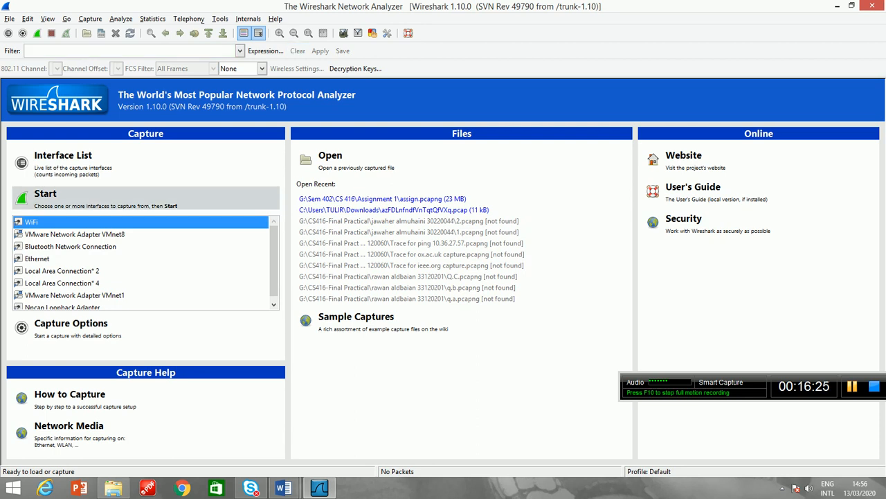
{"action": "left_click", "coordinate": [45, 197]}
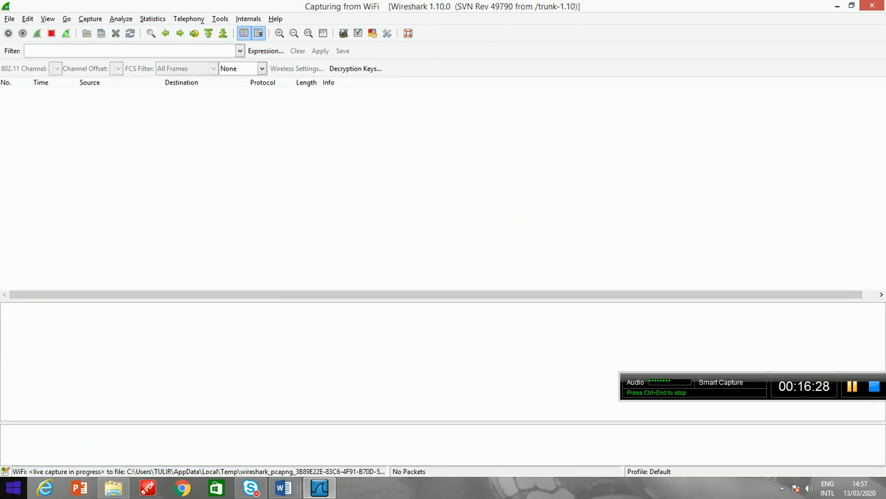
Open a Command Prompt and ping the Internet host 8.8.8.8 while the capture is running
{"action": "key", "text": "super"}
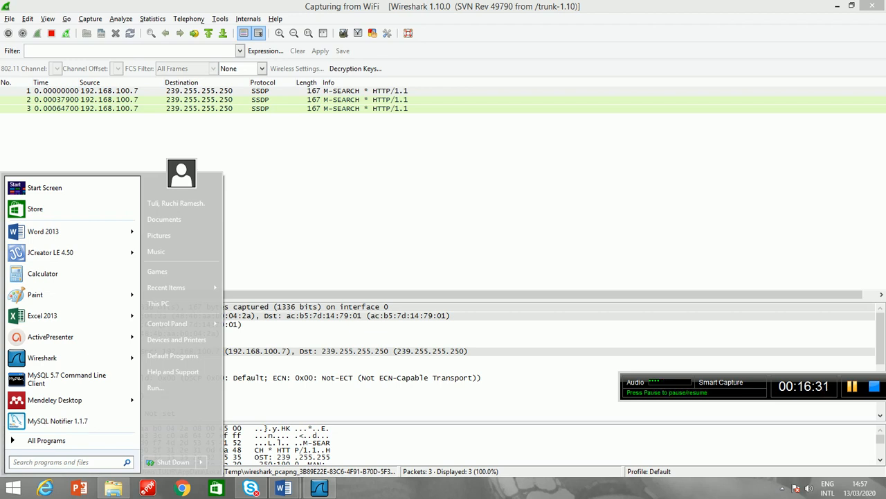
{"action": "type", "text": "cmd"}
{"action": "key", "text": "Return"}
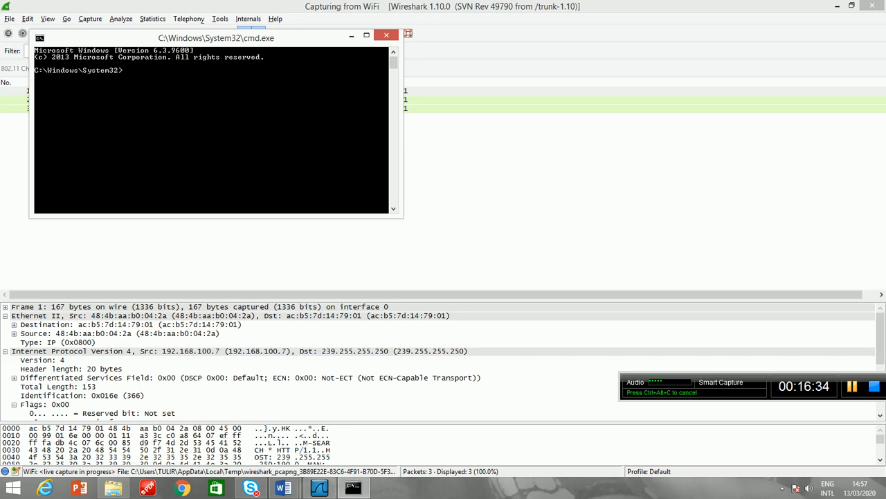
{"action": "type", "text": "ping 8.8.8.8"}
{"action": "key", "text": "Return"}
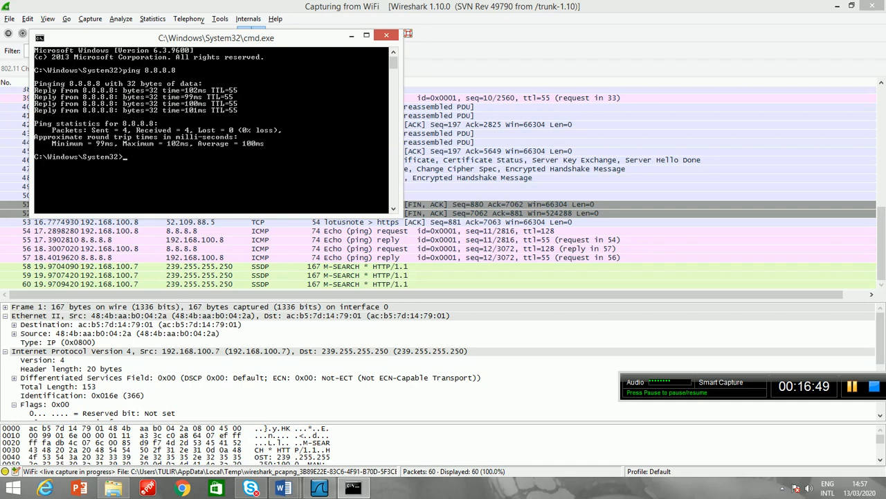
Stop the WiFi capture in Wireshark and consult the Activity 8 instructions in Wiresh-Lab 2 in Word
{"action": "left_click", "coordinate": [276, 248]}
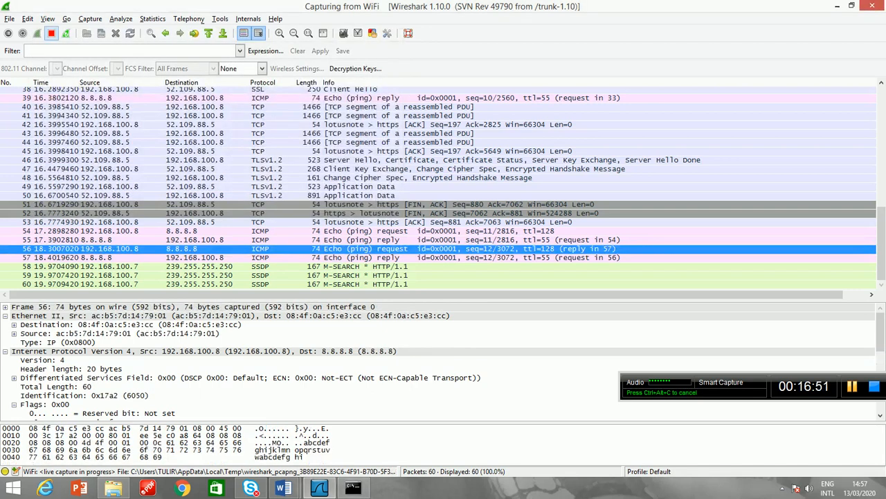
{"action": "left_click", "coordinate": [51, 34]}
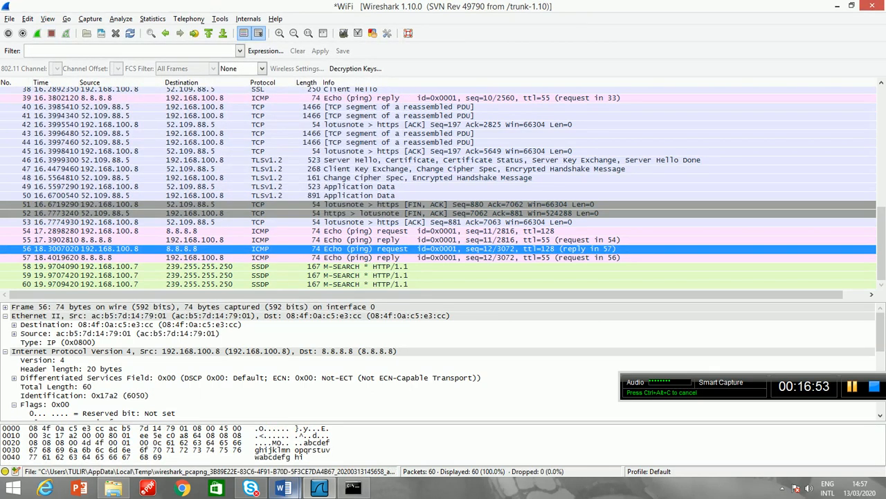
{"action": "left_click", "coordinate": [284, 488]}
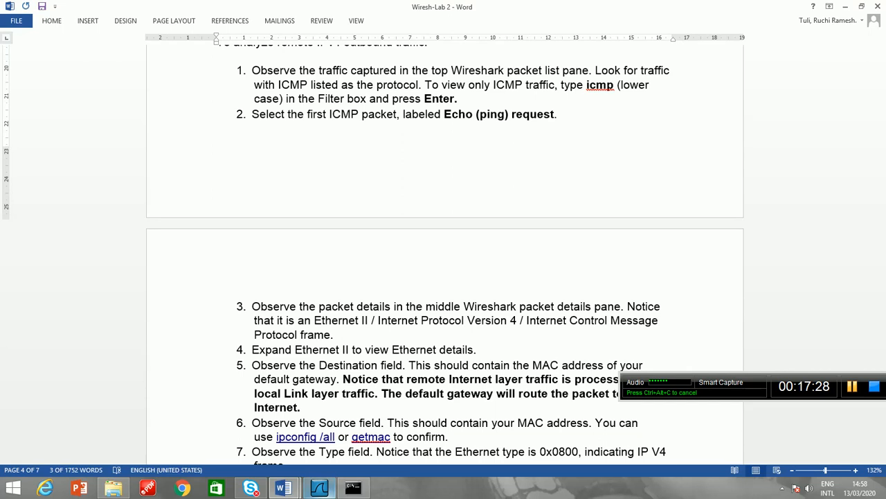
Switch back to Wireshark and apply the display filter icmp to the captured packets
{"action": "key", "text": "alt+Tab"}
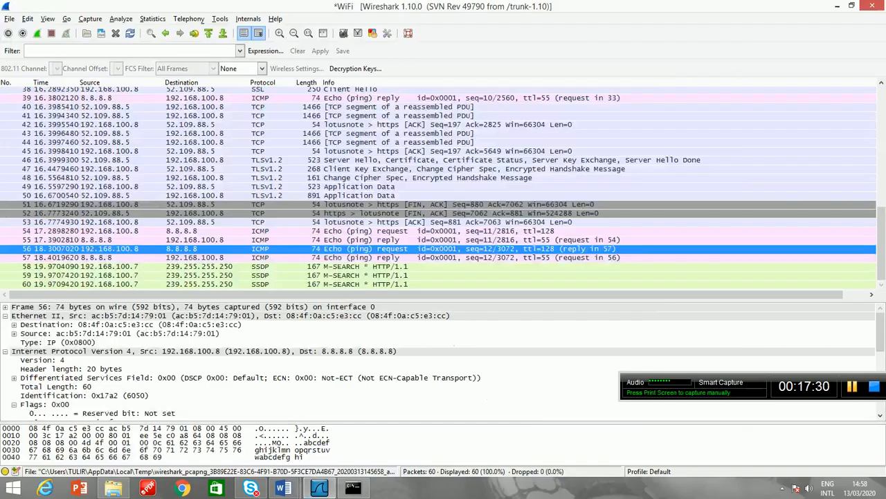
{"action": "left_click", "coordinate": [201, 51]}
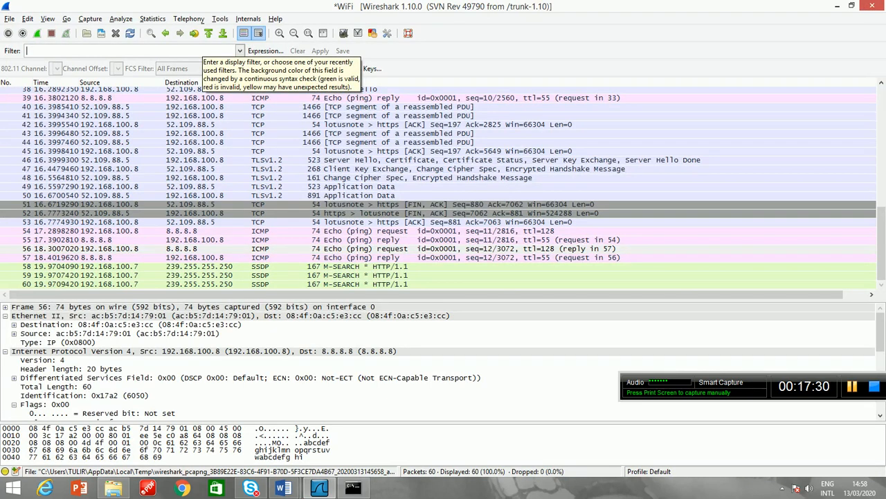
{"action": "type", "text": "icmp"}
{"action": "key", "text": "Return"}
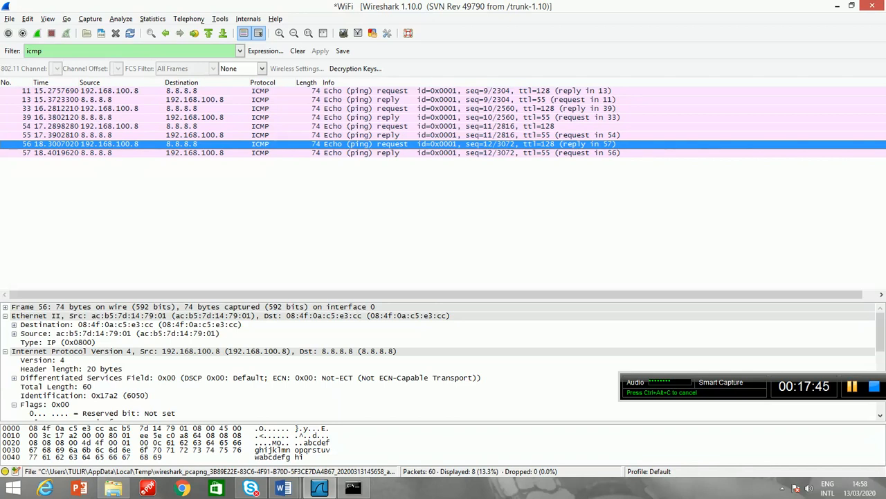
Open the first Echo (ping) request to 8.8.8.8 in its own maximized window and enlarge the packet bytes area
{"action": "double_click", "coordinate": [190, 90]}
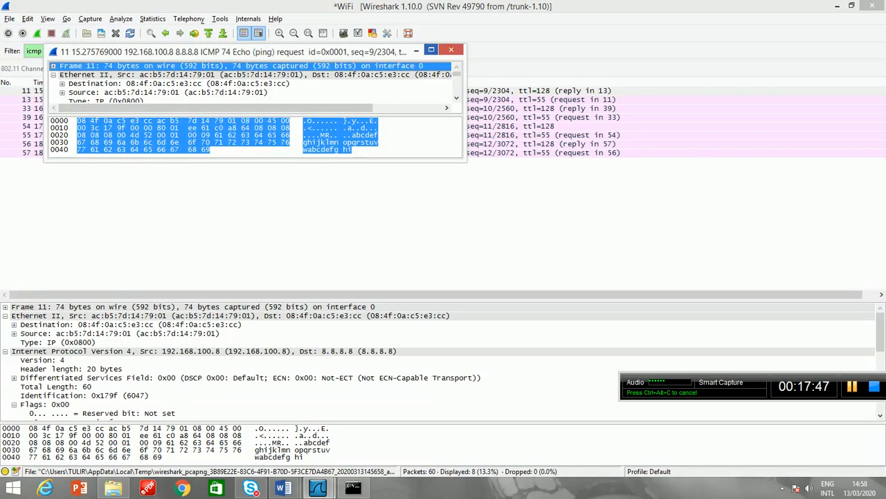
{"action": "left_click", "coordinate": [431, 49]}
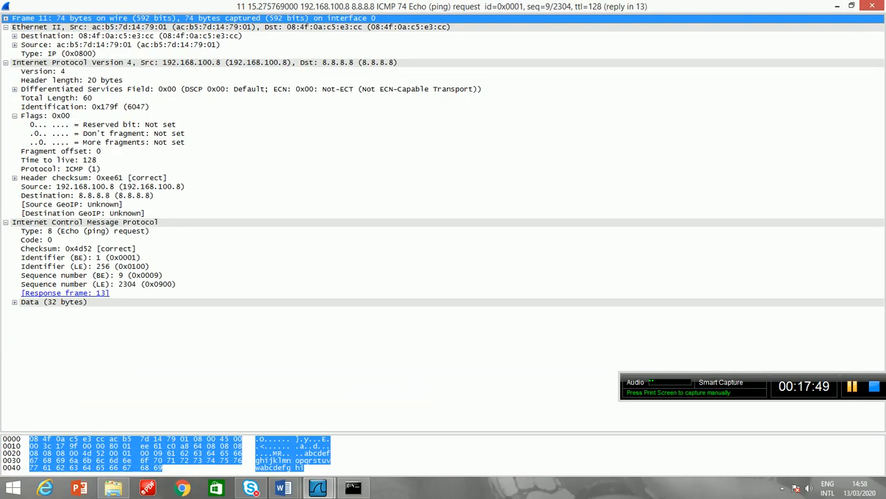
{"action": "left_click_drag", "start_coordinate": [302, 433], "coordinate": [301, 362]}
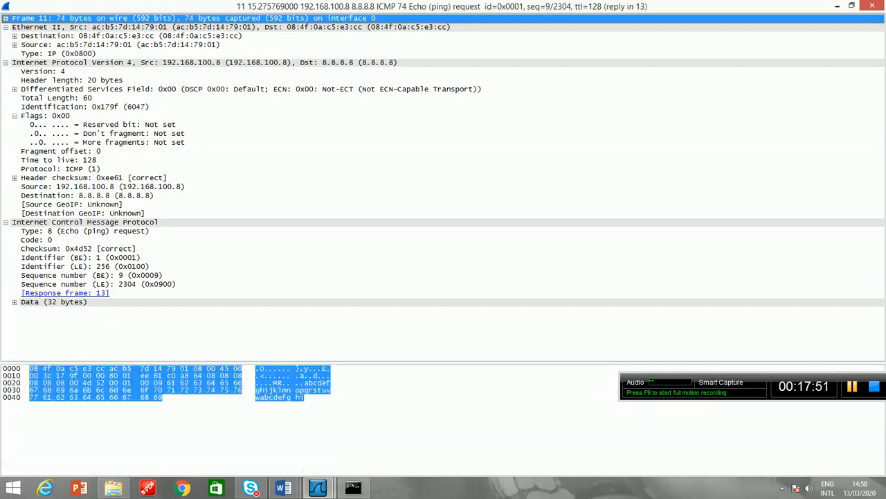
Collapse all protocol sections of the Echo (ping) request, then expand only Ethernet II to examine its Destination, Source and Type fields
{"action": "left_click", "coordinate": [5, 62]}
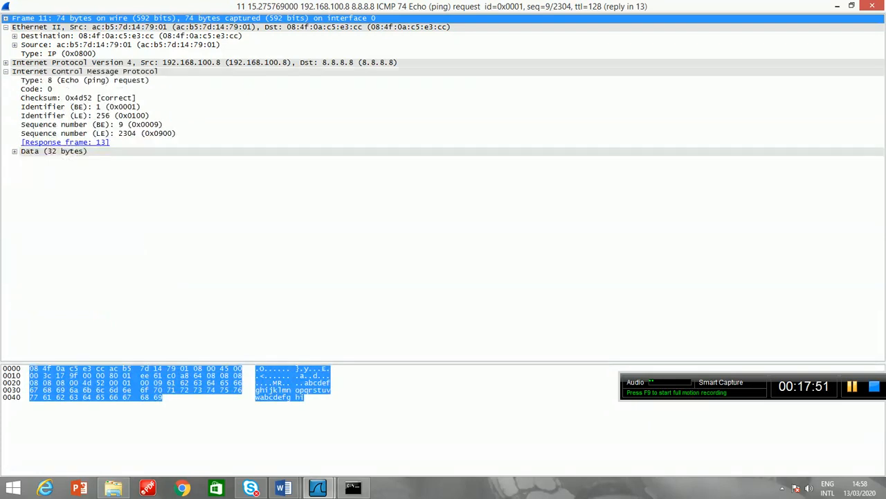
{"action": "left_click", "coordinate": [5, 27]}
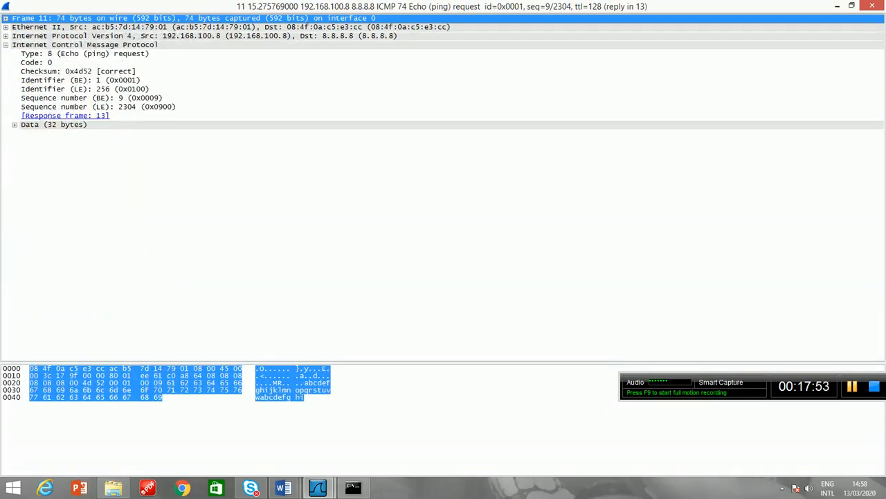
{"action": "left_click", "coordinate": [5, 44]}
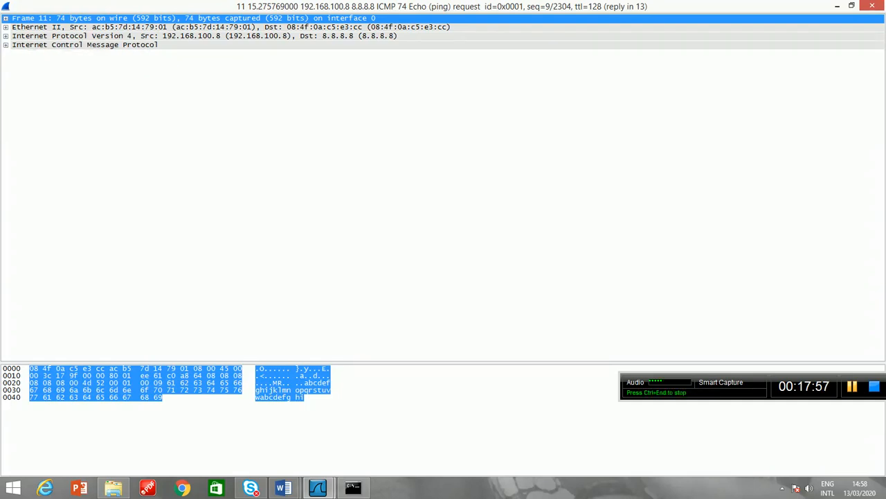
{"action": "left_click", "coordinate": [6, 27]}
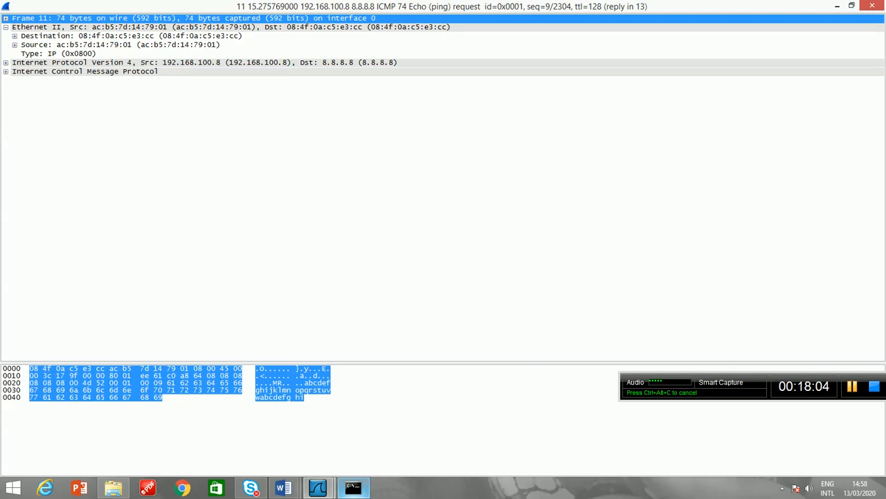
Switch to the Command Prompt and run getmac and arp -a to check the computer's and default gateway's MAC addresses
{"action": "key", "text": "alt+Tab"}
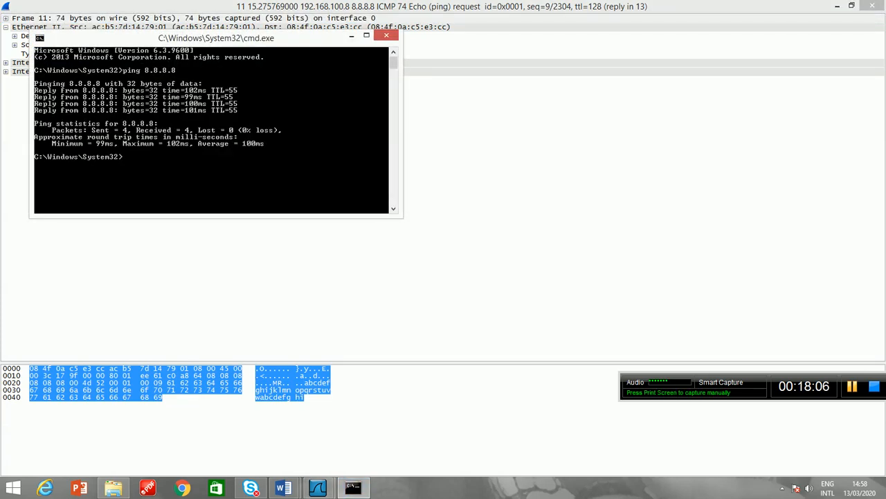
{"action": "type", "text": "getmac"}
{"action": "key", "text": "Return"}
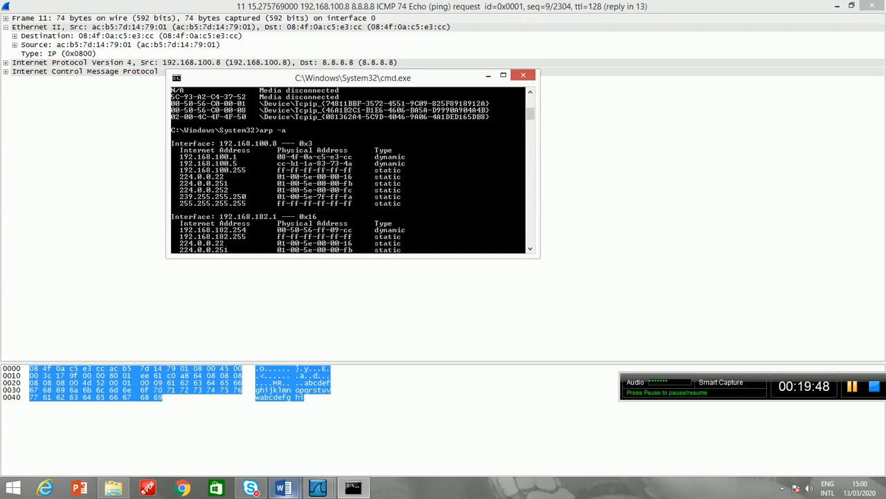
Switch to the Wiresh-Lab 2 document to read the remaining outbound traffic instructions, then return to the Echo (ping) request packet window
{"action": "mouse_move", "coordinate": [284, 487]}
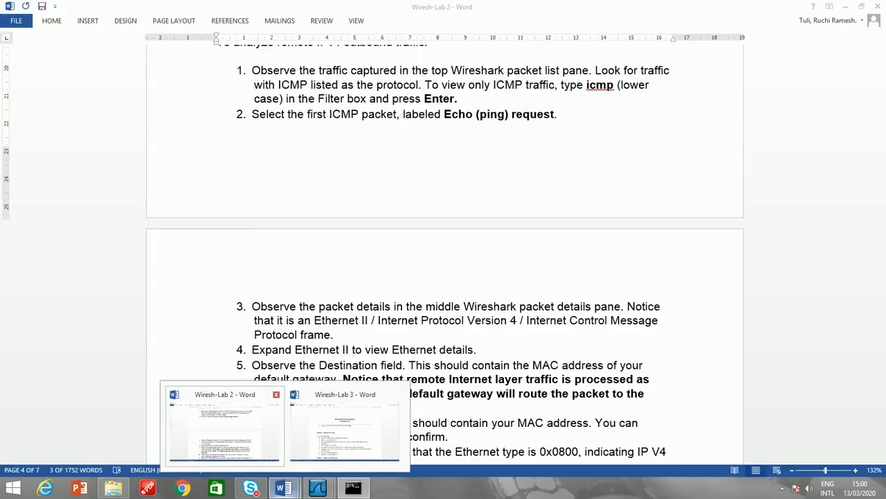
{"action": "left_click", "coordinate": [225, 431]}
{"action": "scroll", "coordinate": [443, 256], "scroll_direction": "down", "scroll_amount": 3}
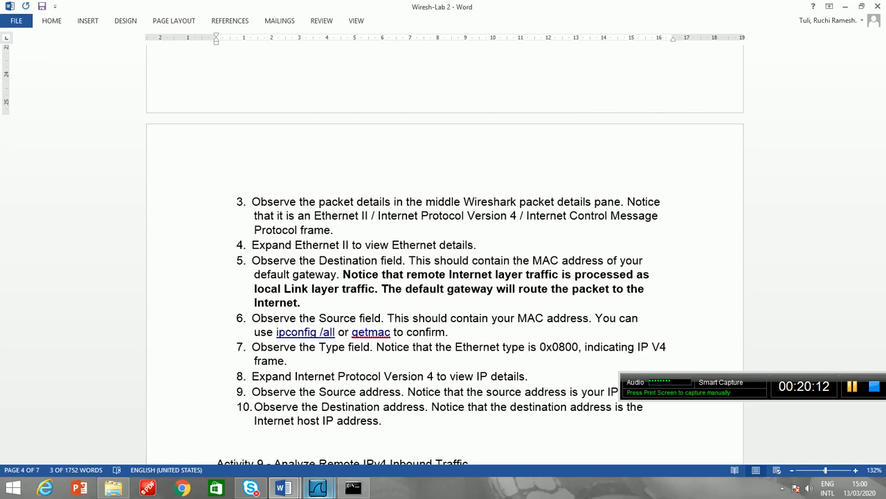
{"action": "left_click", "coordinate": [318, 488]}
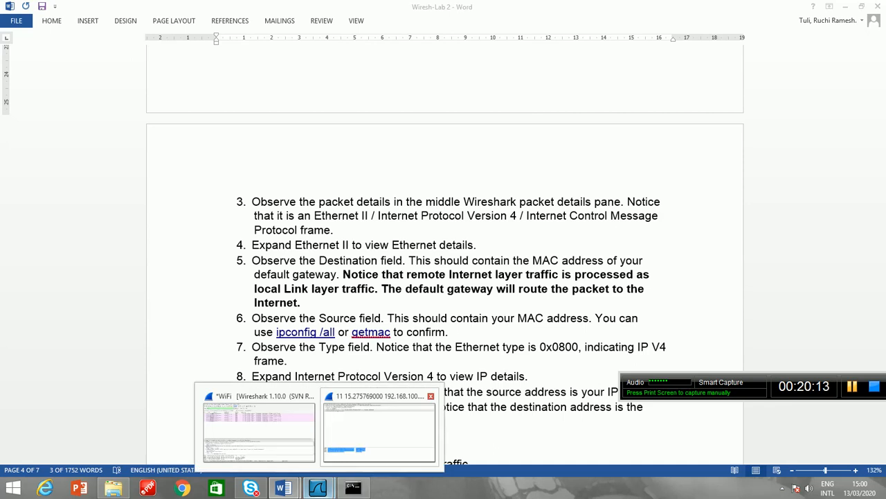
{"action": "left_click", "coordinate": [379, 430]}
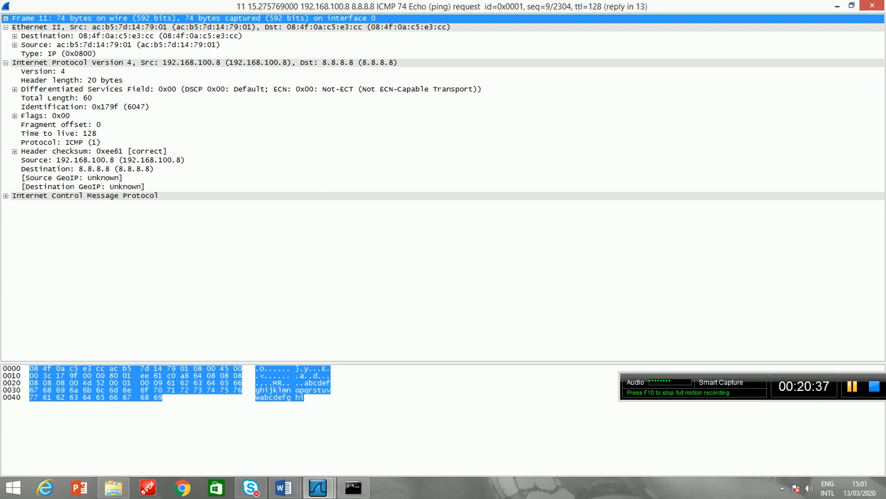
Expand Internet Protocol Version 4 in the Echo (ping) request and examine its Version, Header length, Total Length, Fragment offset, Time to live and Protocol fields
{"action": "left_click", "coordinate": [43, 72]}
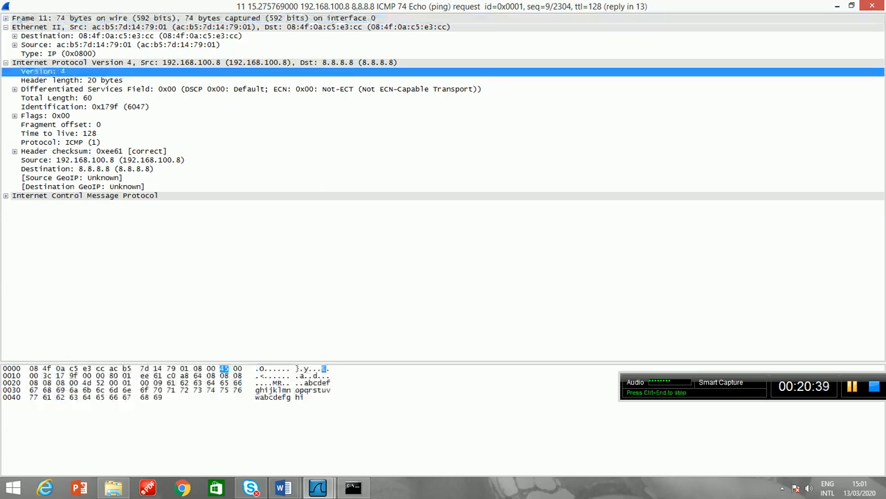
{"action": "left_click", "coordinate": [71, 81]}
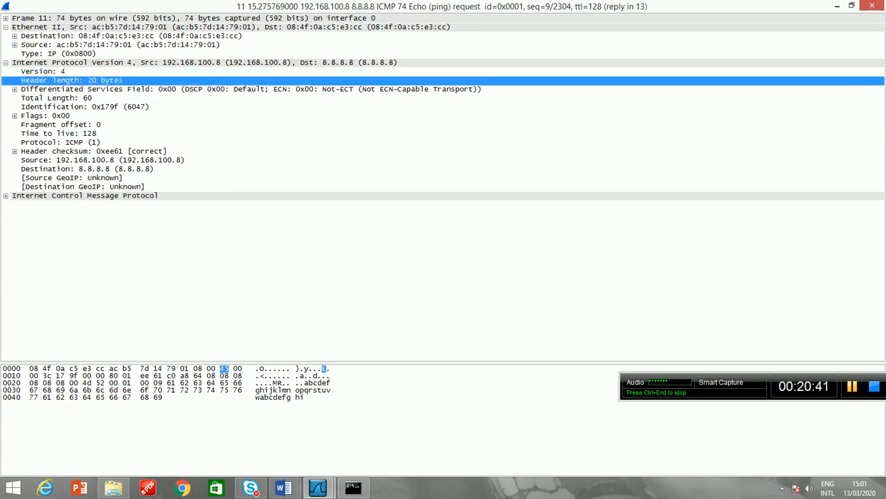
{"action": "left_click", "coordinate": [53, 99]}
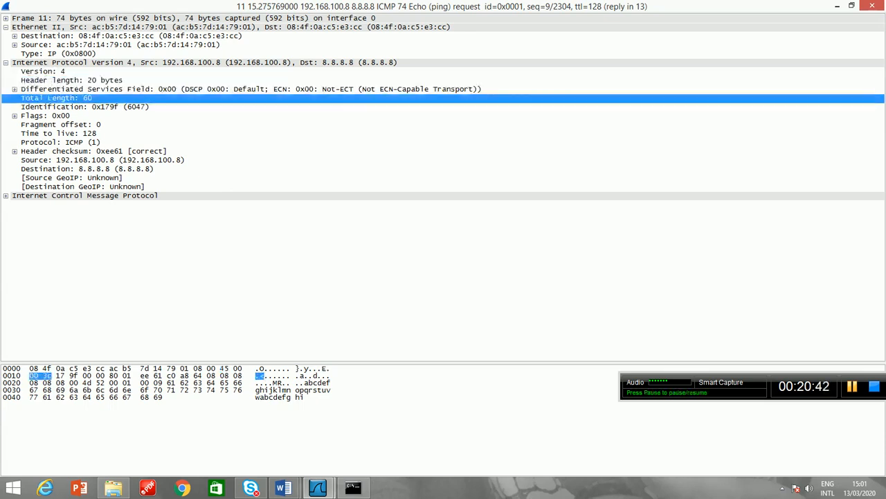
{"action": "left_click", "coordinate": [67, 125]}
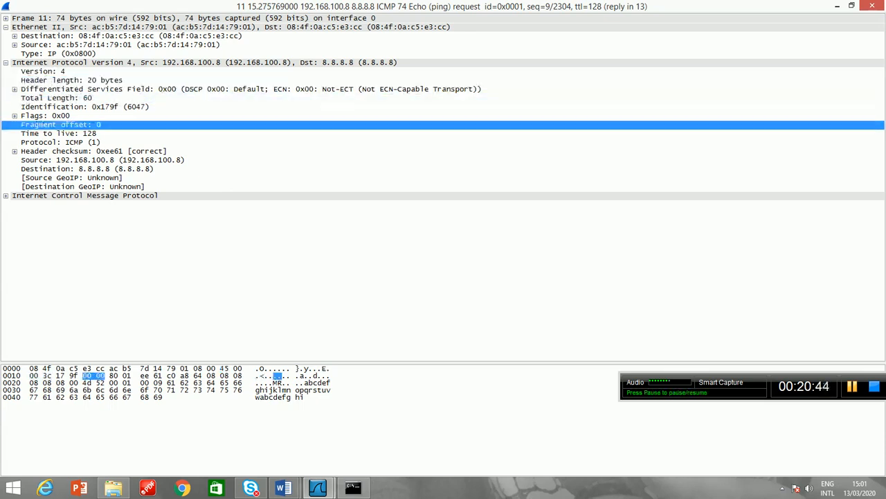
{"action": "left_click", "coordinate": [59, 133]}
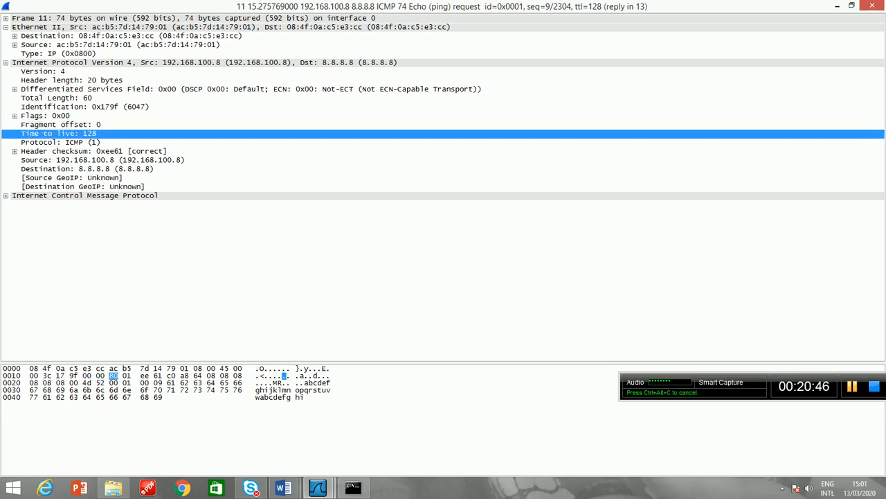
{"action": "left_click", "coordinate": [60, 142]}
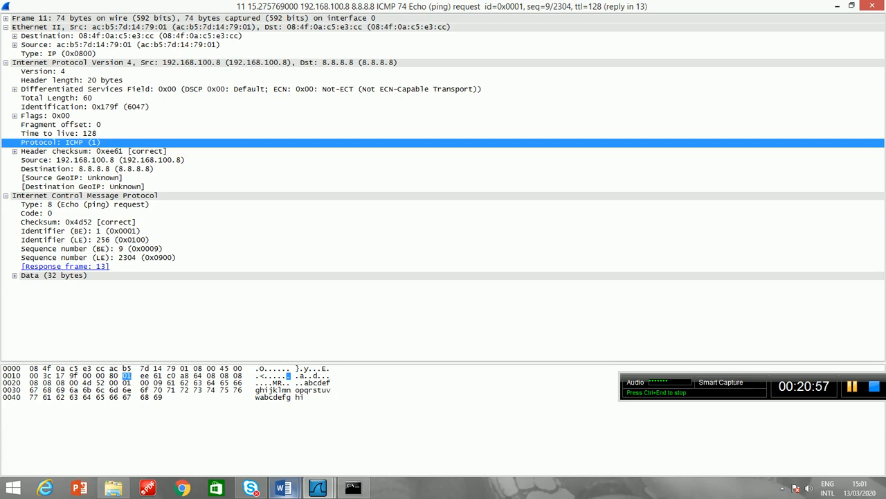
Read the Activity 9 remote IPv4 inbound traffic instructions in the Wiresh-Lab 2 document, then return to the Wireshark packet window
{"action": "left_click", "coordinate": [284, 488]}
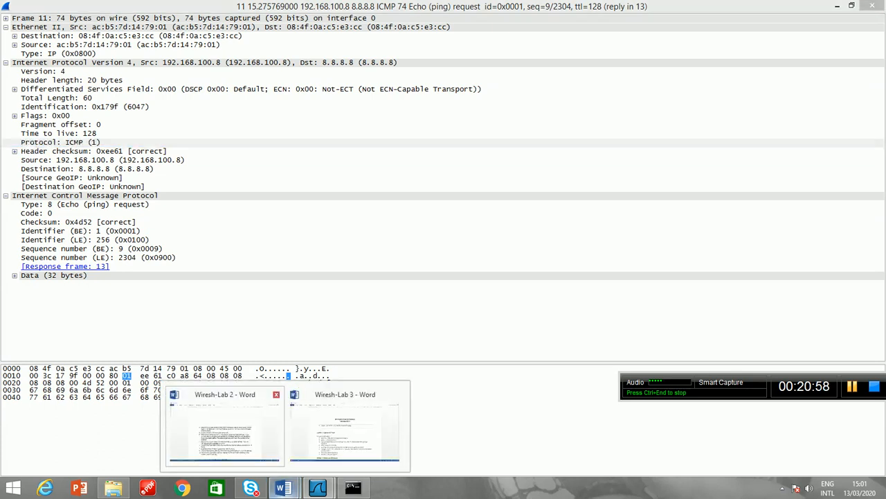
{"action": "left_click", "coordinate": [225, 426]}
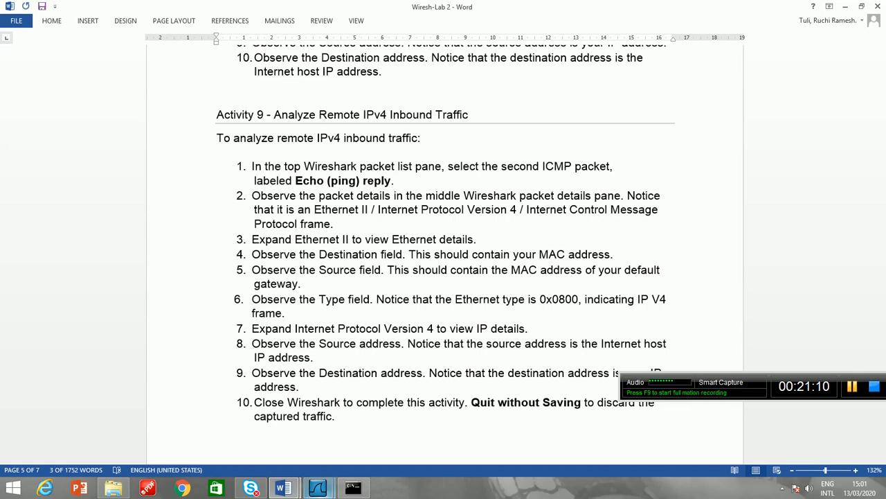
{"action": "left_click", "coordinate": [317, 489]}
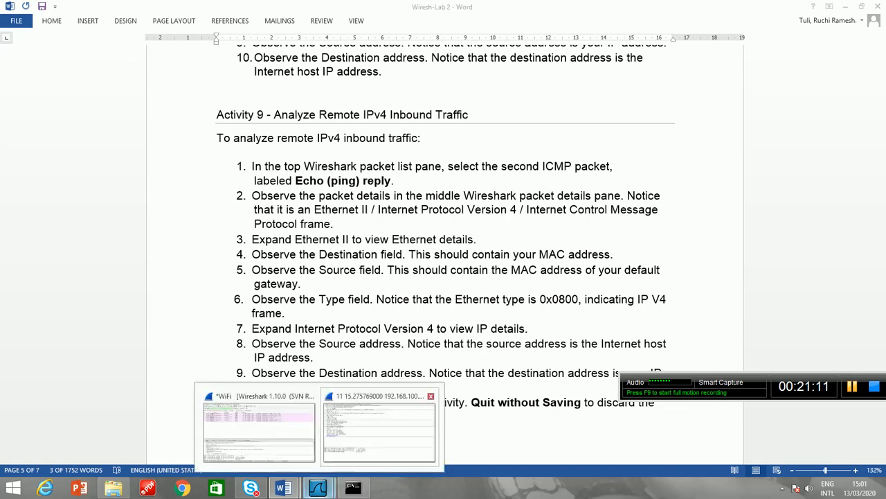
{"action": "left_click", "coordinate": [379, 427]}
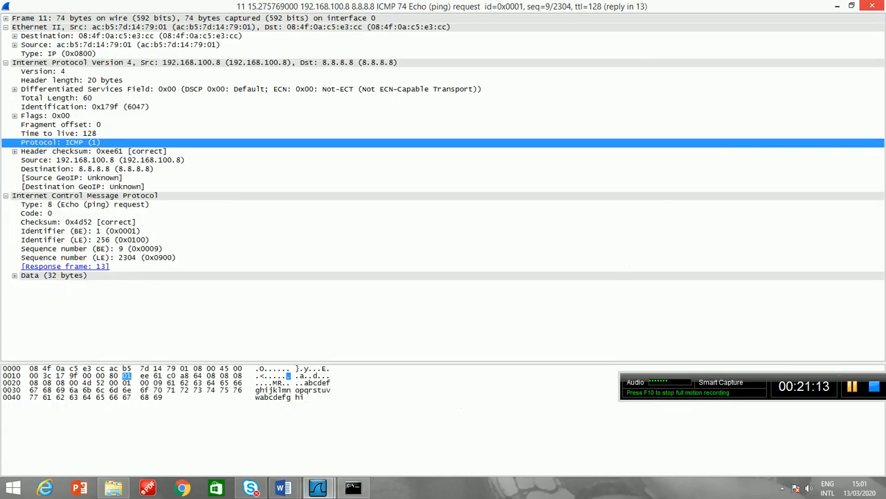
Close the Echo (ping) request window and open the first Echo (ping) reply from 8.8.8.8 in its own maximized window
{"action": "left_click", "coordinate": [873, 6]}
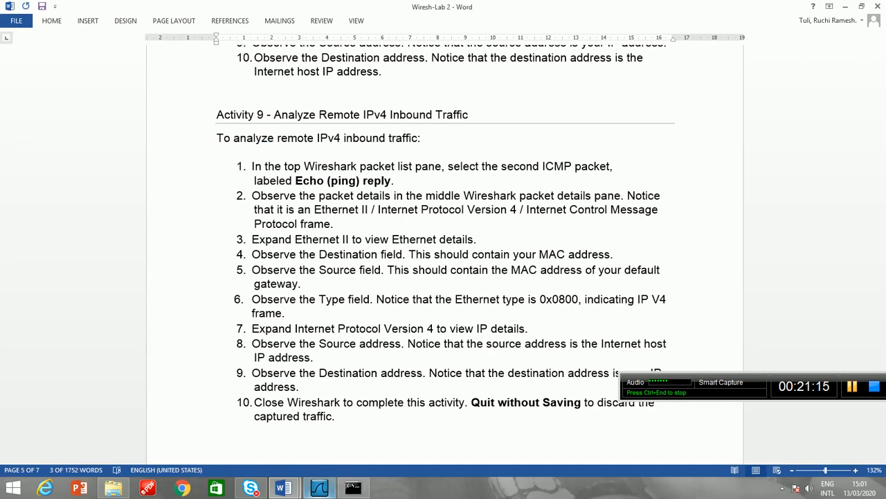
{"action": "left_click", "coordinate": [319, 488]}
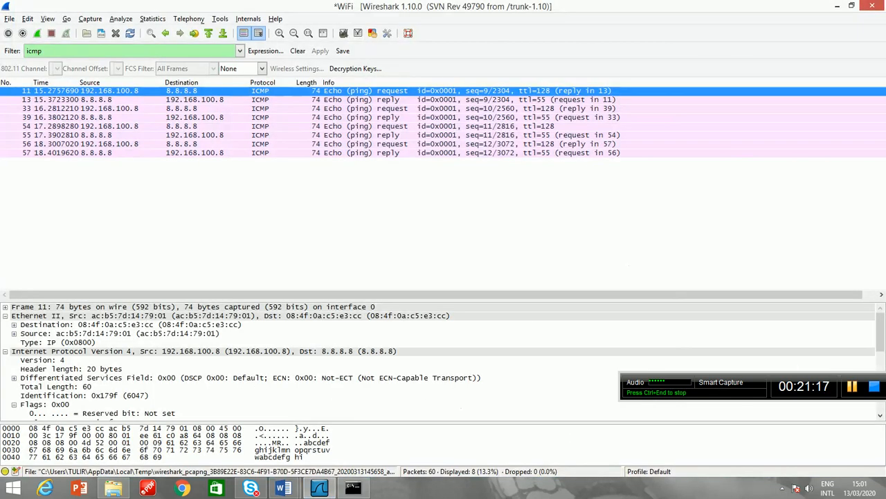
{"action": "double_click", "coordinate": [277, 100]}
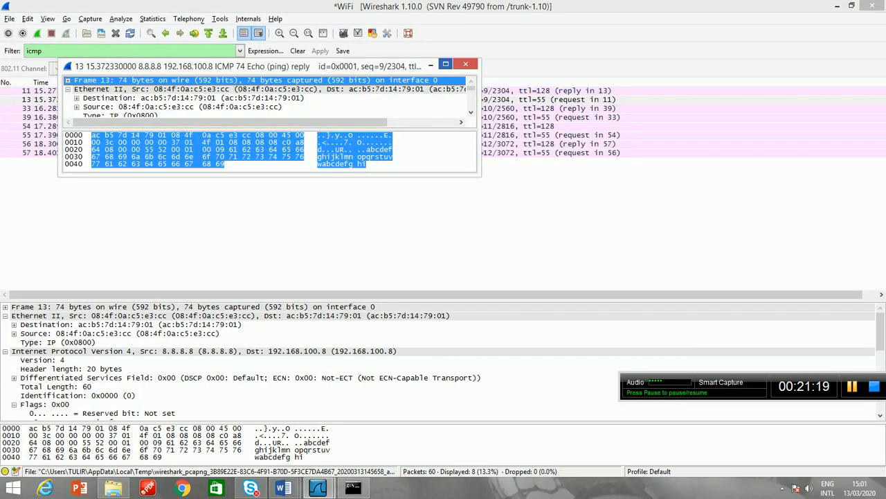
{"action": "left_click", "coordinate": [446, 65]}
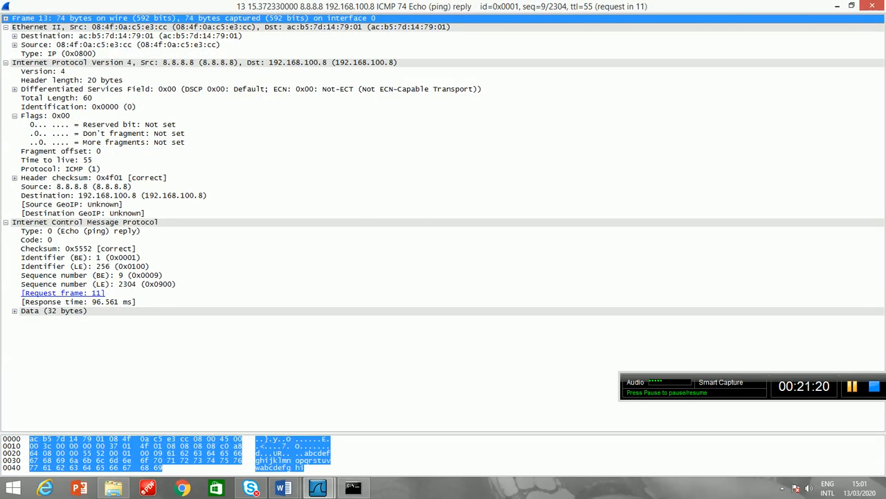
Collapse the Echo (ping) reply's protocol sections, then expand Internet Protocol Version 4 and Internet Control Message Protocol to examine their fields
{"action": "left_click", "coordinate": [6, 27]}
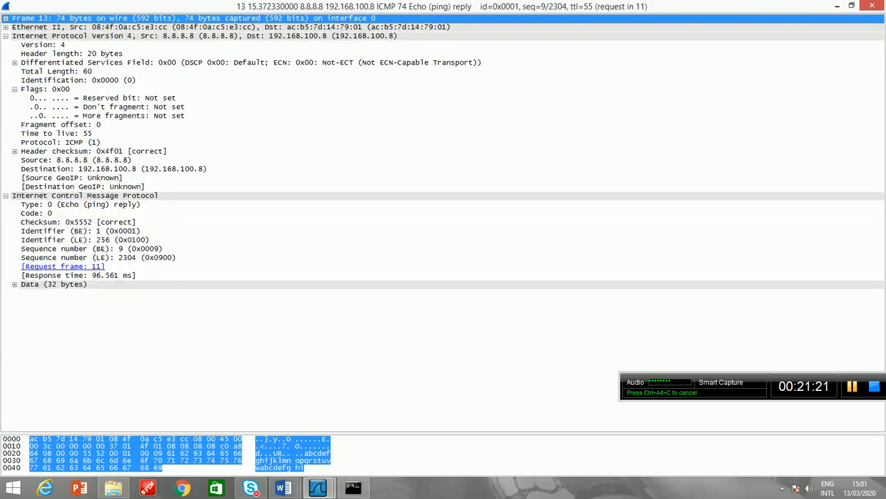
{"action": "left_click", "coordinate": [5, 35]}
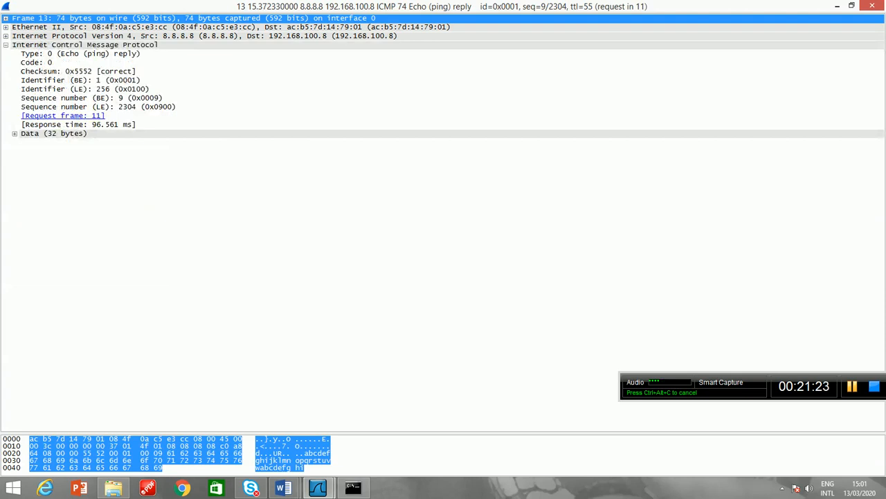
{"action": "left_click", "coordinate": [6, 45]}
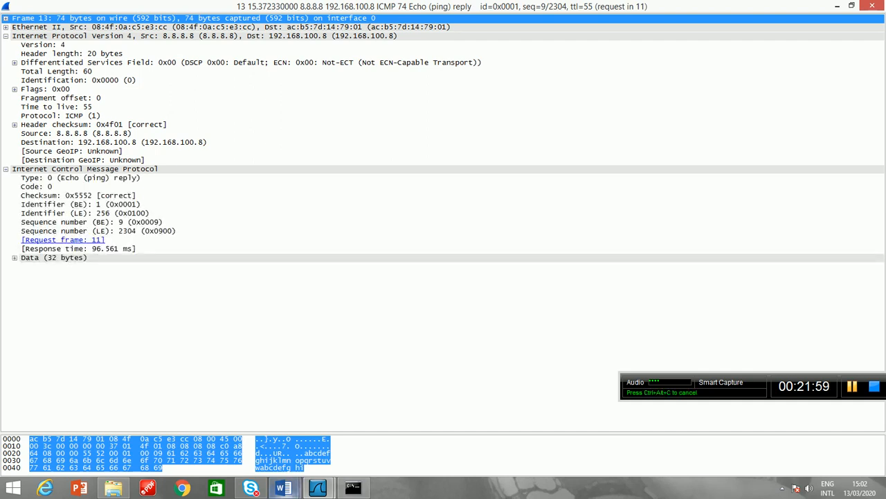
Read the HTTP capture, HTTP analysis and save activities 13 to 15 in the Wiresh-Lab 2 document, then return to the Echo (ping) reply window
{"action": "left_click", "coordinate": [283, 488]}
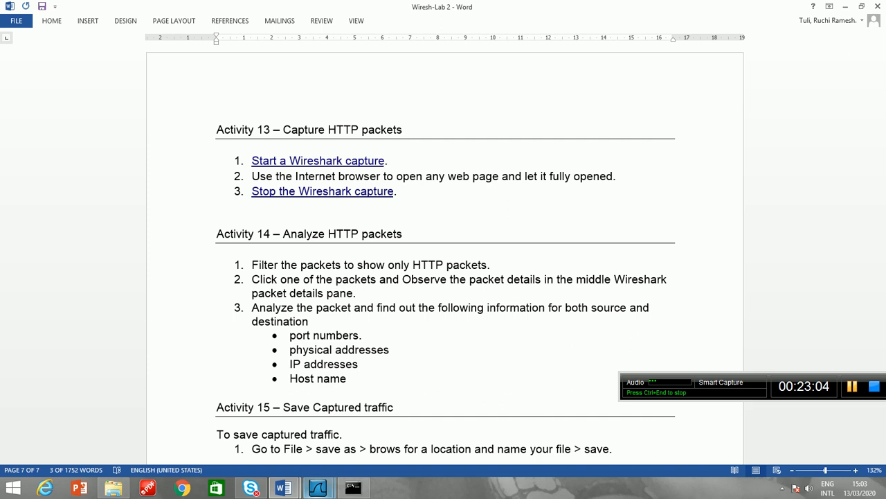
{"action": "left_click", "coordinate": [318, 487]}
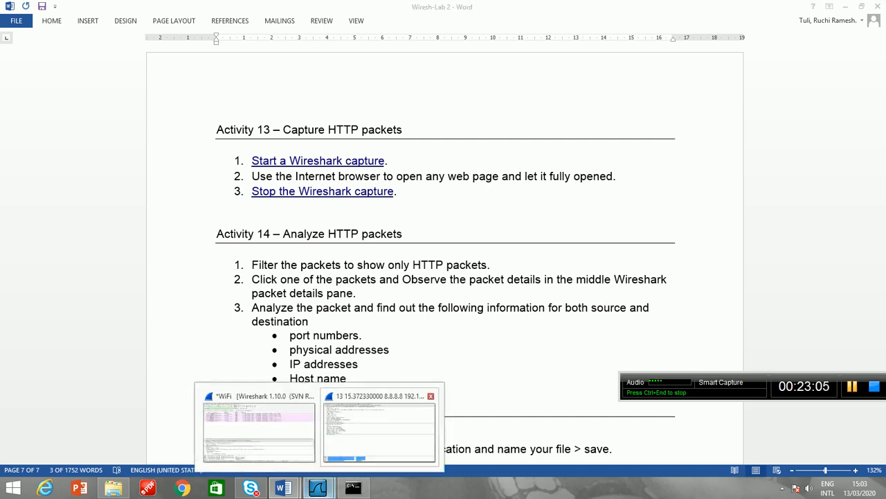
{"action": "left_click", "coordinate": [379, 427]}
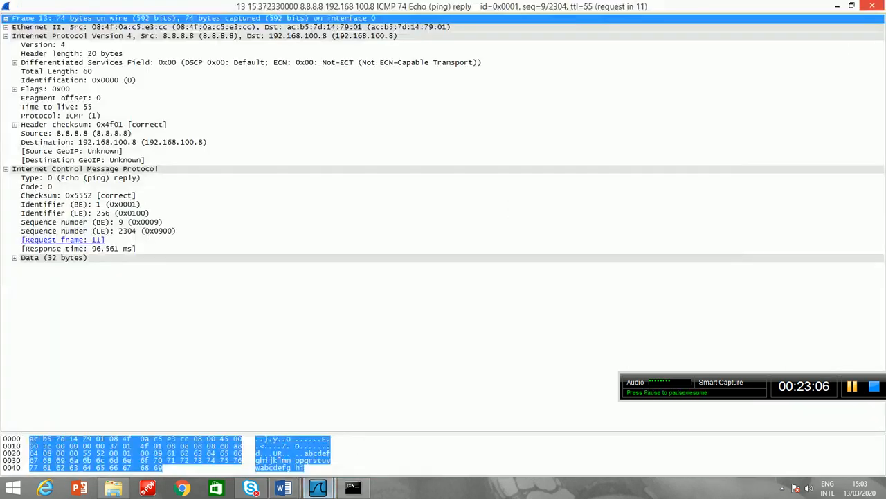
Close the Echo (ping) reply packet window and the Command Prompt window
{"action": "left_click", "coordinate": [873, 6]}
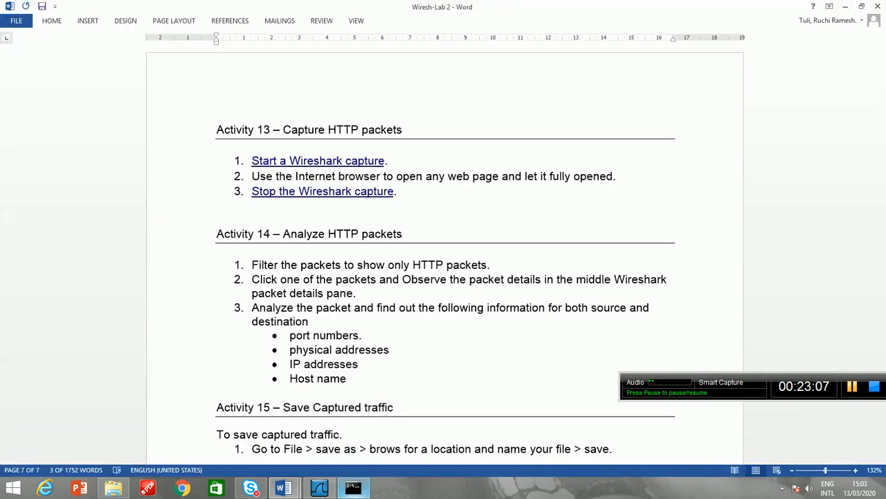
{"action": "left_click", "coordinate": [354, 487]}
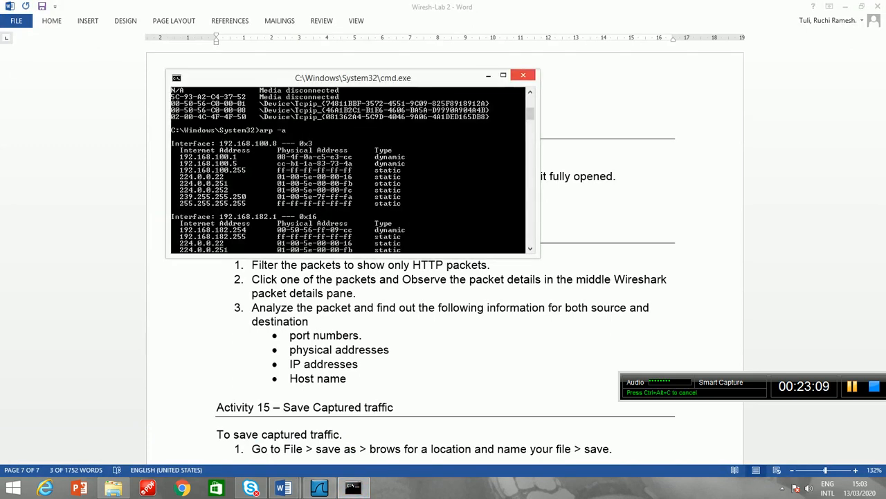
{"action": "left_click", "coordinate": [522, 75]}
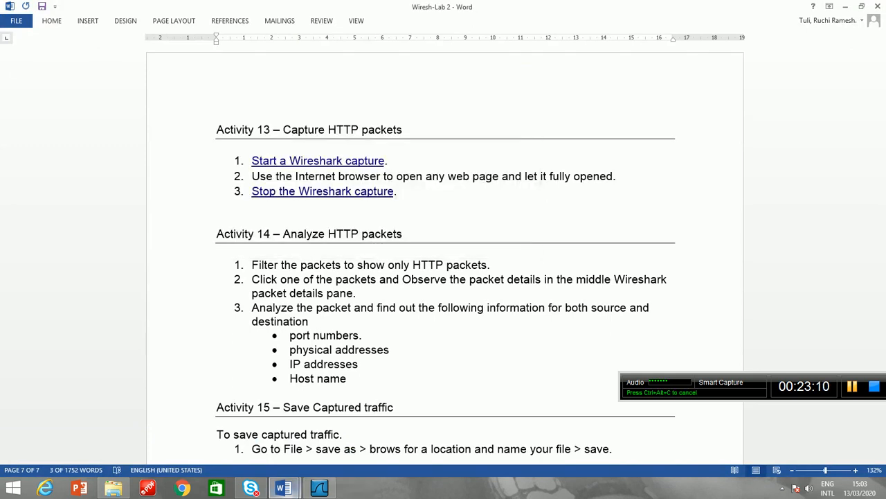
Switch to the main Wireshark window and close the current WiFi capture without saving the captured packets
{"action": "left_click", "coordinate": [284, 488]}
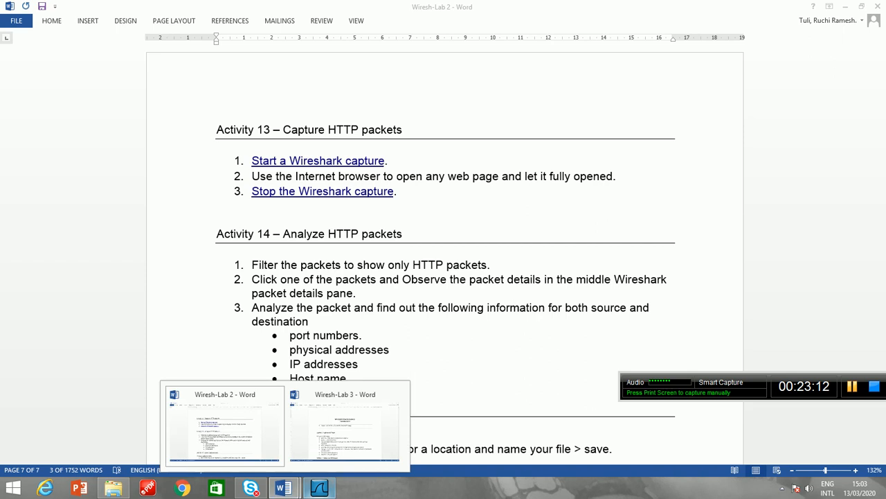
{"action": "left_click", "coordinate": [319, 488]}
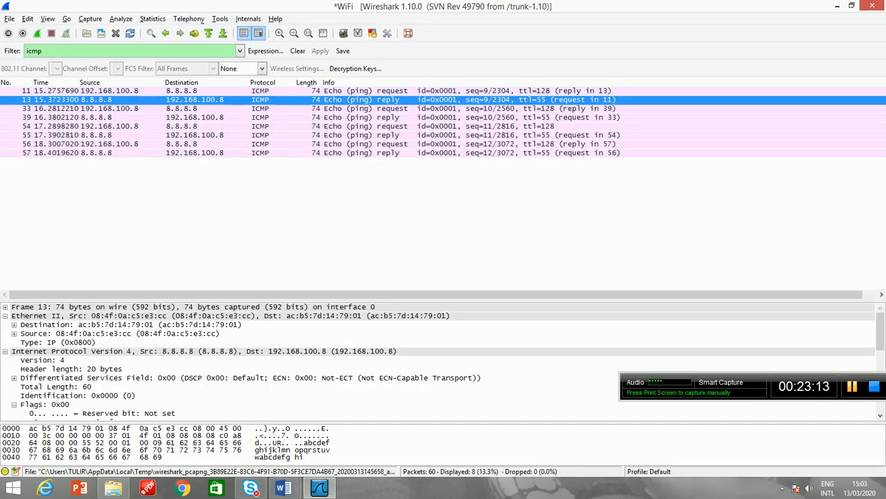
{"action": "left_click", "coordinate": [10, 19]}
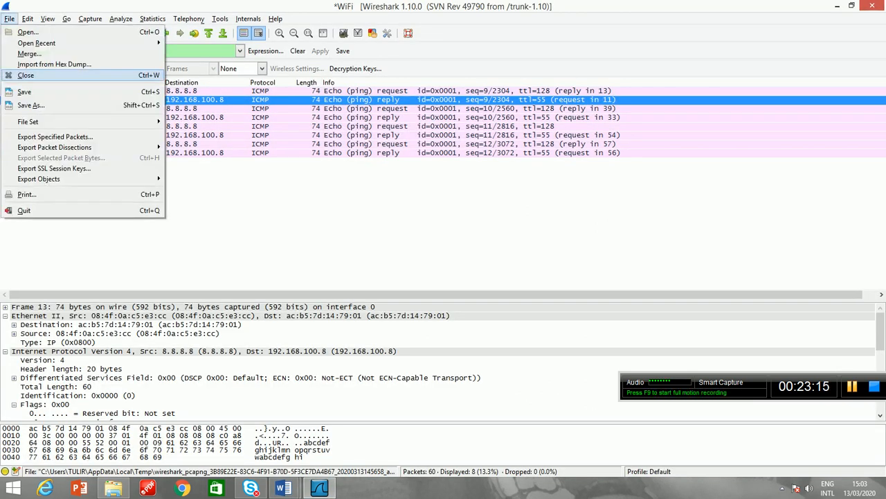
{"action": "left_click", "coordinate": [26, 75]}
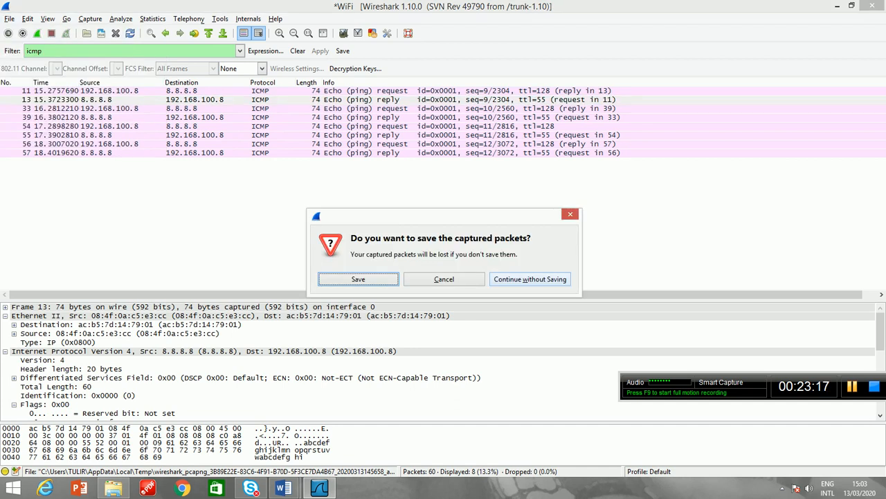
{"action": "left_click", "coordinate": [530, 279]}
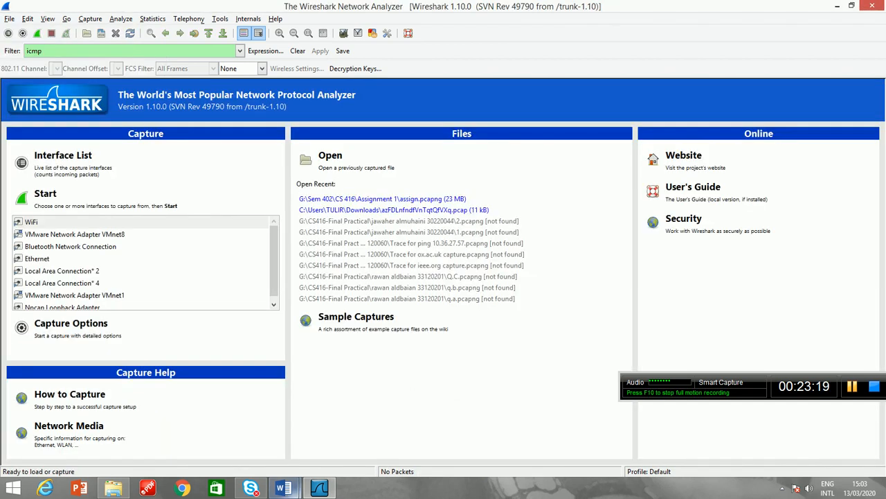
Review the Activity 13 HTTP packet capture instructions in the Wiresh-Lab 2 document, then switch back to Wireshark's start page
{"action": "mouse_move", "coordinate": [284, 488]}
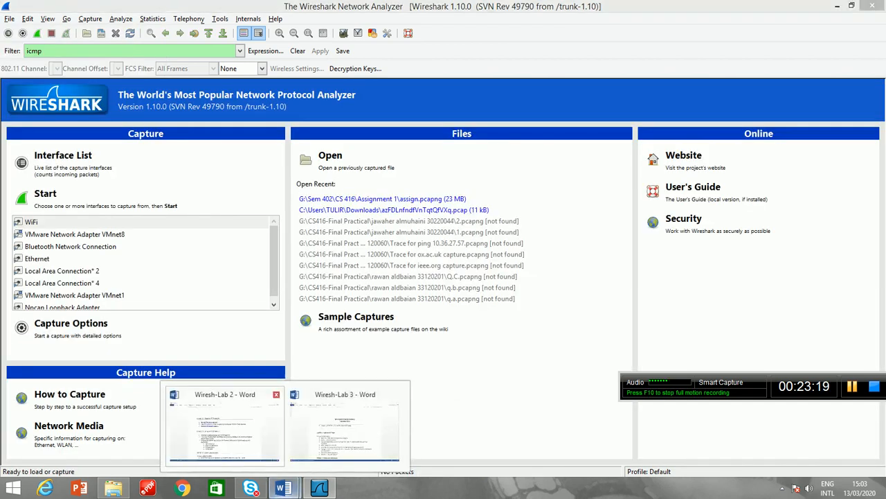
{"action": "left_click", "coordinate": [224, 426]}
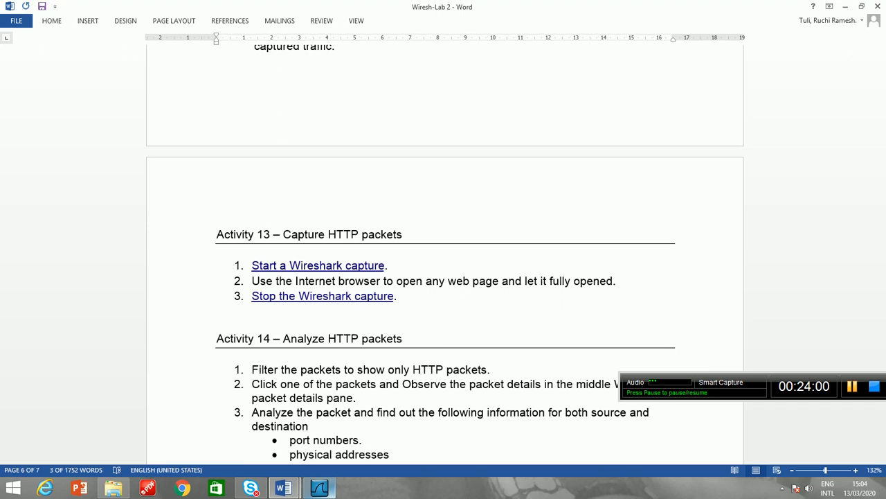
{"action": "key", "text": "alt+Tab"}
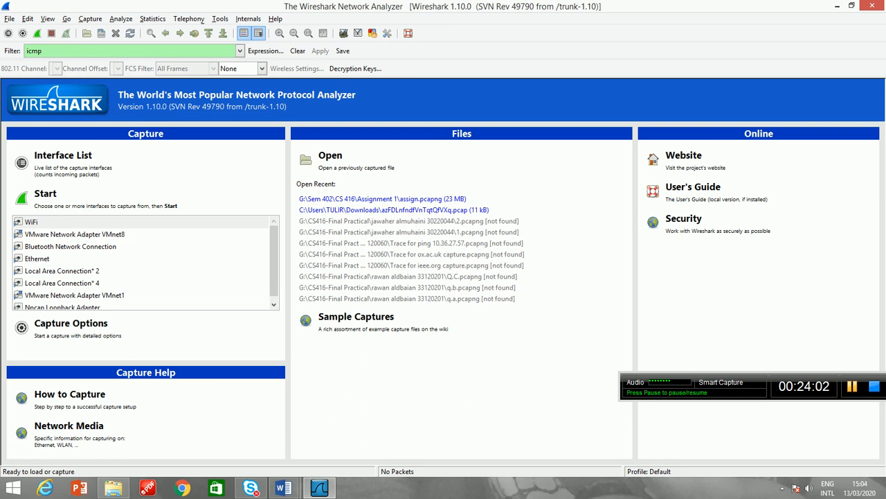
Start a new capture on the WiFi interface and clear the icmp display filter
{"action": "left_click", "coordinate": [31, 222]}
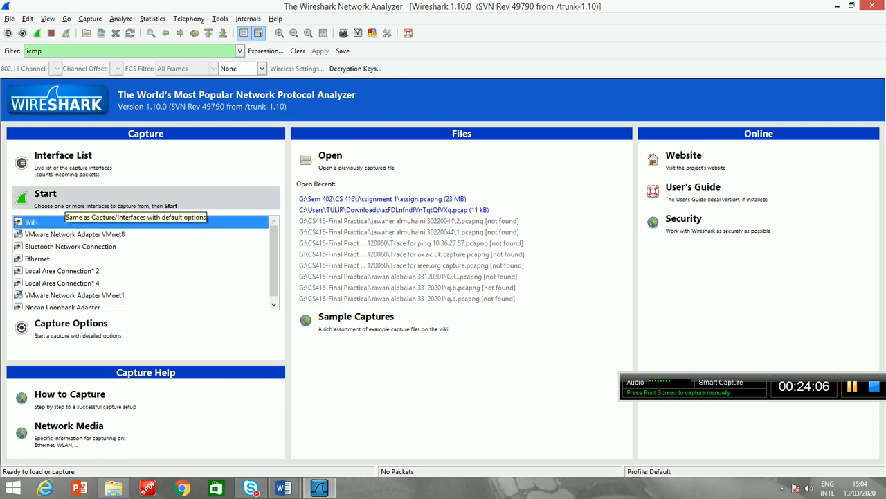
{"action": "left_click", "coordinate": [61, 201]}
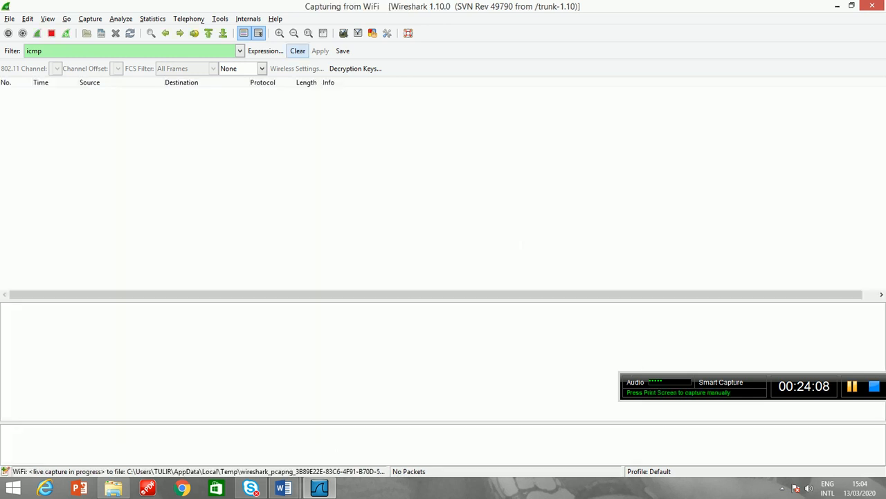
{"action": "left_click", "coordinate": [298, 51]}
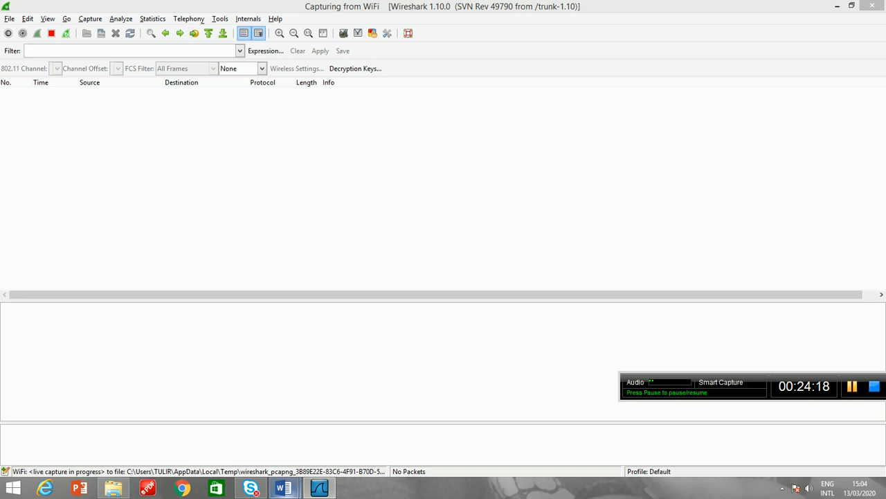
Load the University of Cambridge page cam.ac.uk in Chrome, return to Wireshark and stop the WiFi capture
{"action": "left_click", "coordinate": [181, 488]}
{"action": "mouse_move", "coordinate": [283, 488]}
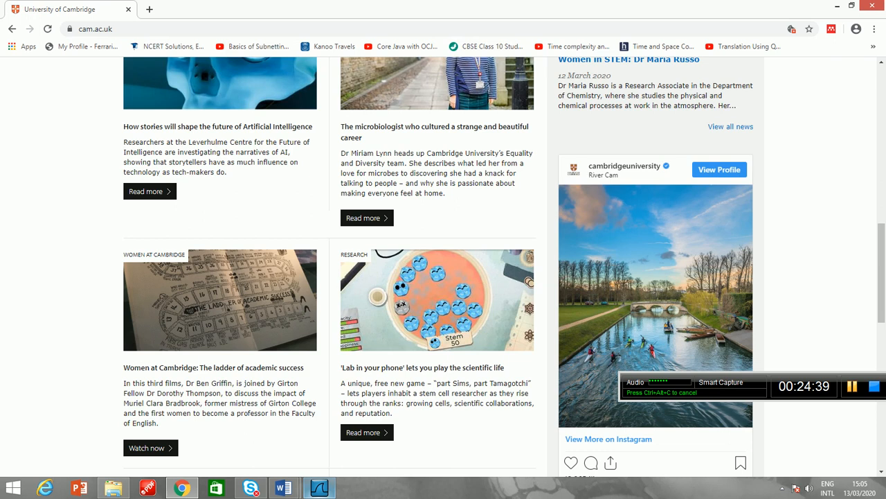
{"action": "left_click", "coordinate": [319, 488]}
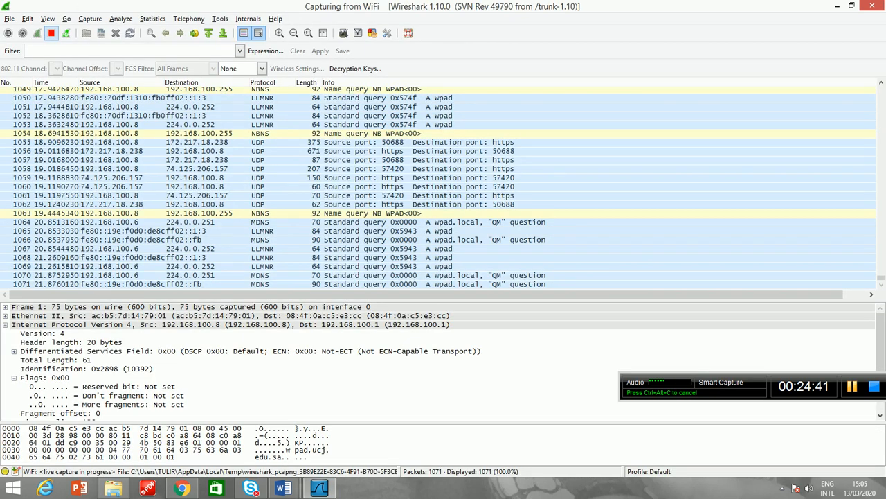
{"action": "left_click", "coordinate": [51, 33]}
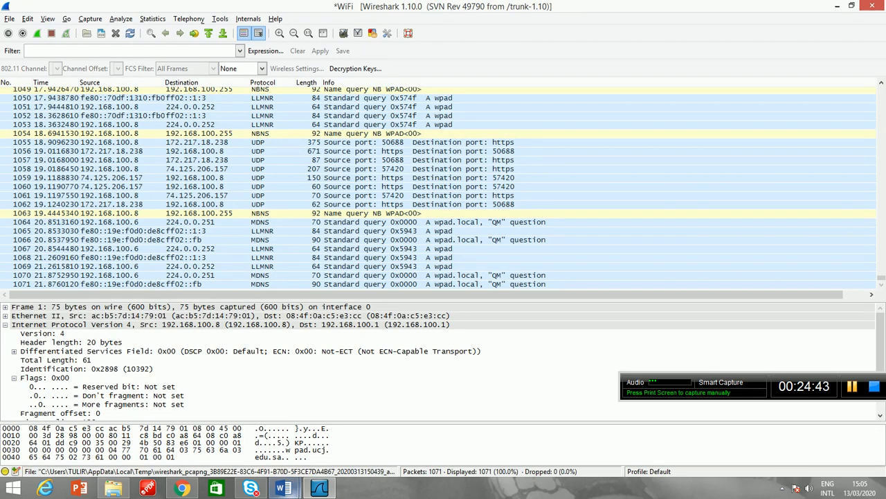
Review the Activity 14 instructions in the Wiresh-Lab 2 document, then filter the captured packets in Wireshark by http
{"action": "mouse_move", "coordinate": [284, 487]}
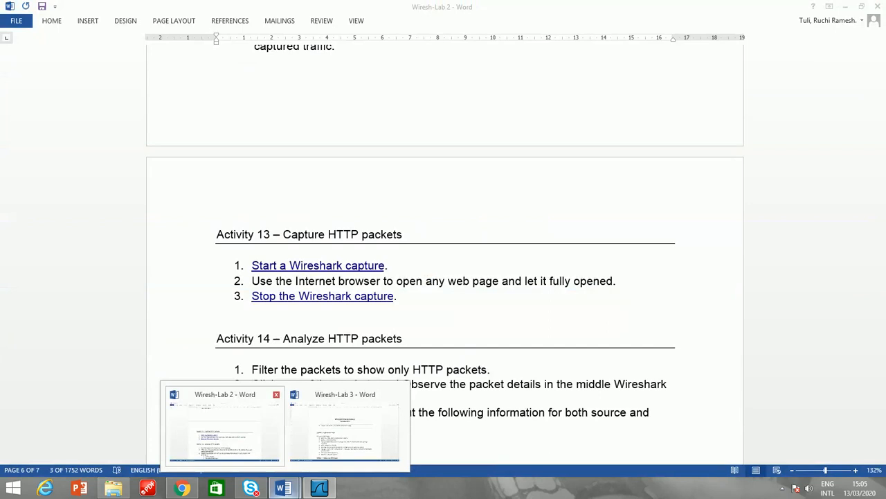
{"action": "left_click", "coordinate": [224, 426]}
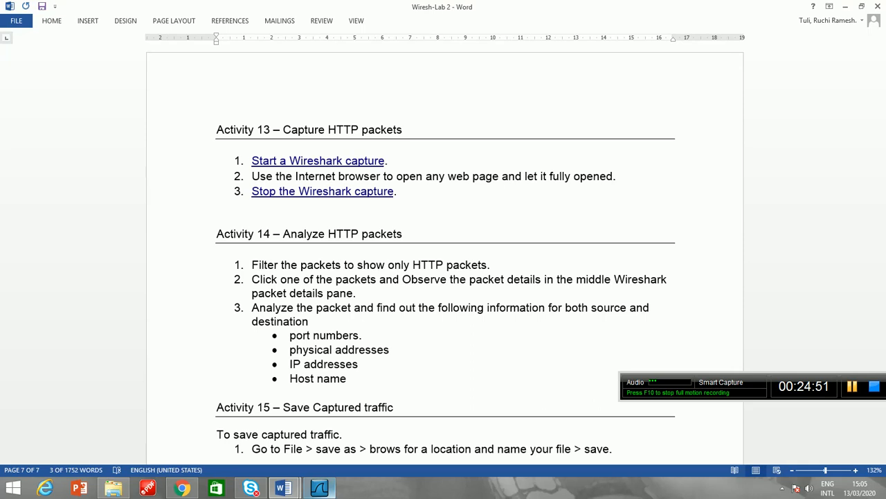
{"action": "key", "text": "alt+Tab"}
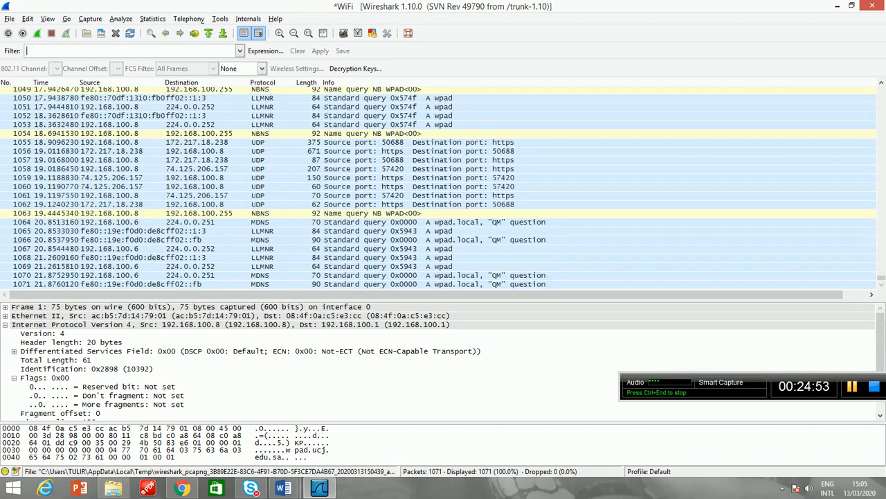
{"action": "type", "text": "http"}
{"action": "key", "text": "Return"}
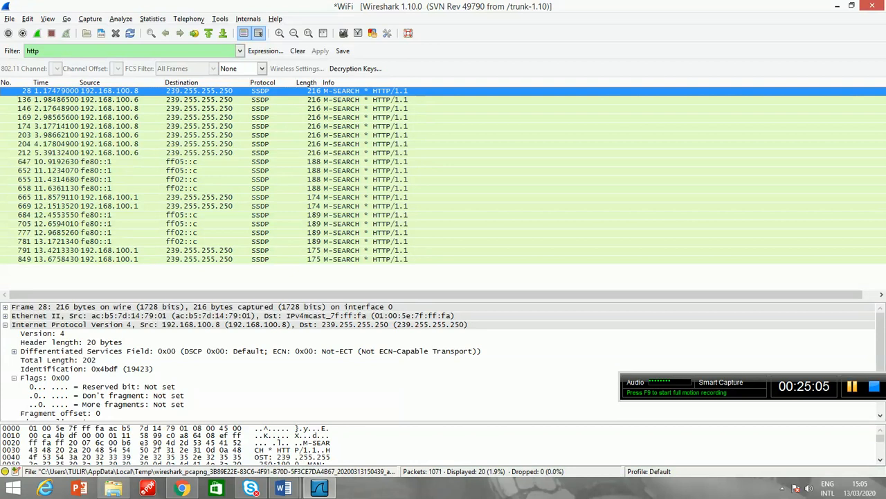
Close the http-filtered WiFi capture without saving the captured packets
{"action": "left_click", "coordinate": [9, 19]}
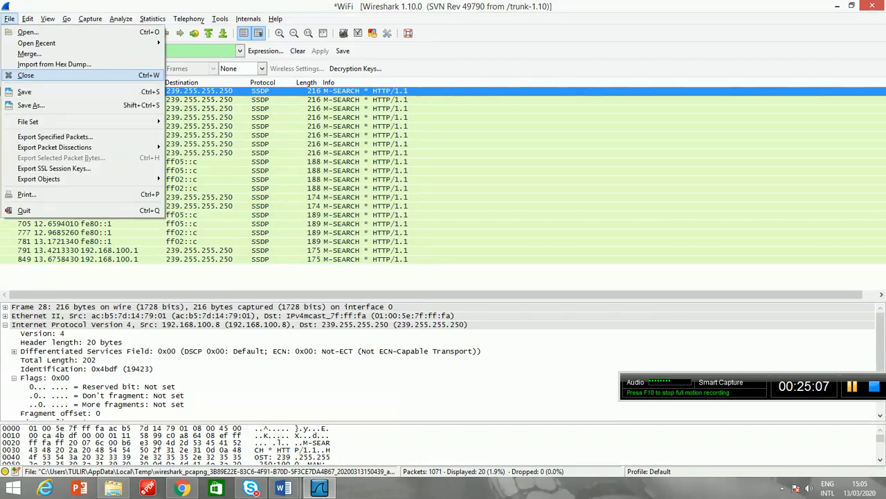
{"action": "left_click", "coordinate": [26, 75]}
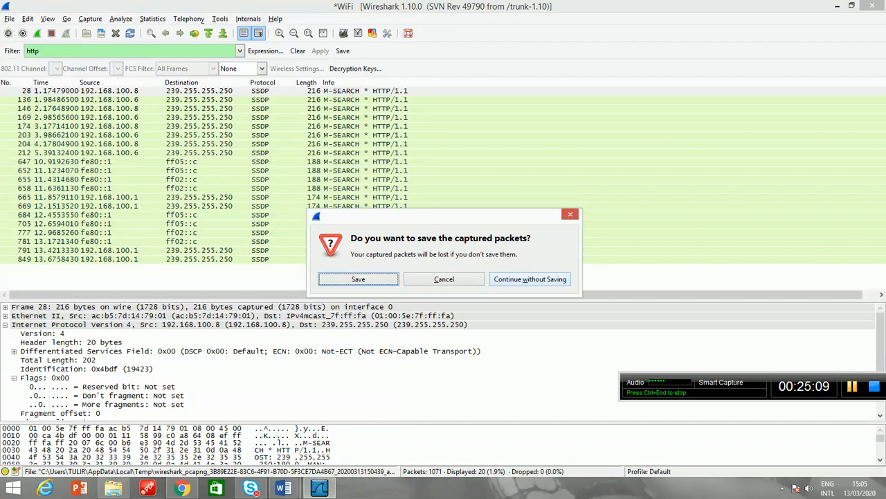
{"action": "left_click", "coordinate": [531, 279]}
Check the University of Cambridge page in Chrome, then return to Wireshark and start another capture on the WiFi interface
{"action": "mouse_move", "coordinate": [182, 487]}
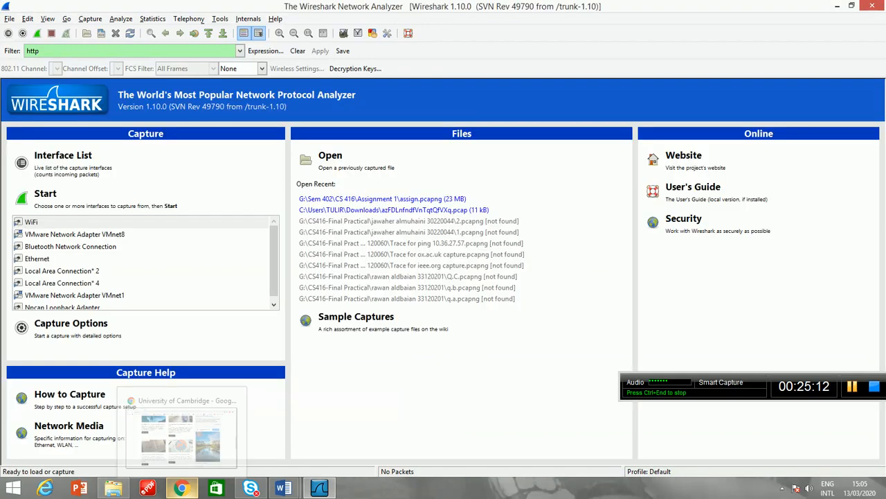
{"action": "left_click", "coordinate": [182, 487]}
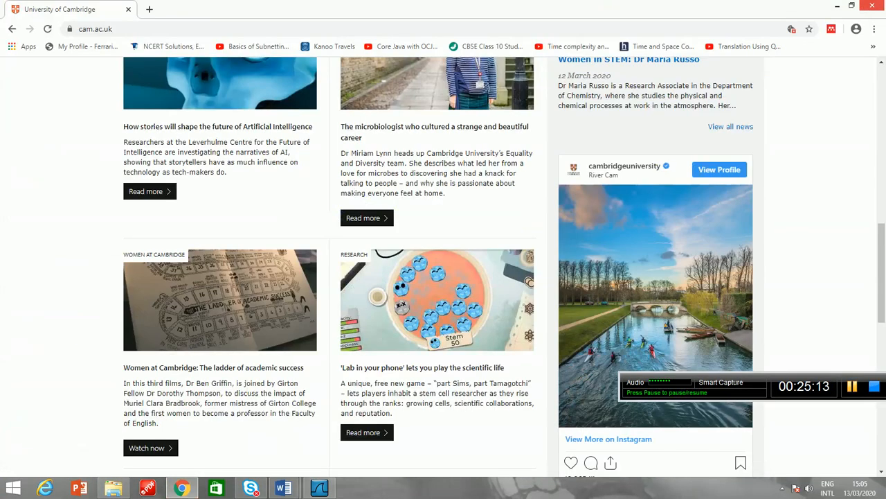
{"action": "key", "text": "alt+Tab"}
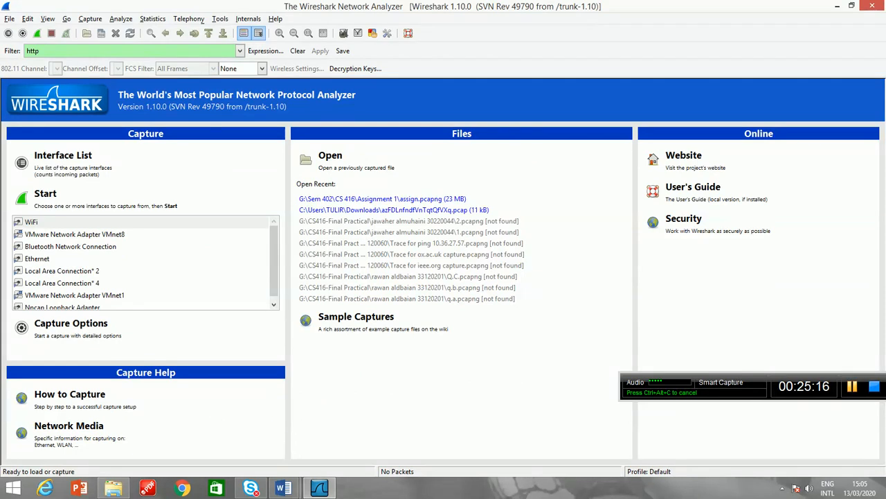
{"action": "left_click", "coordinate": [32, 221]}
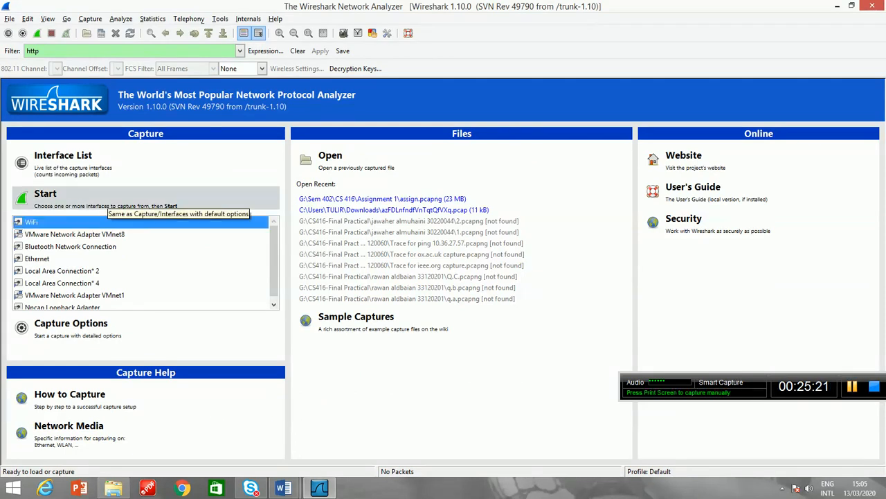
{"action": "left_click", "coordinate": [104, 199]}
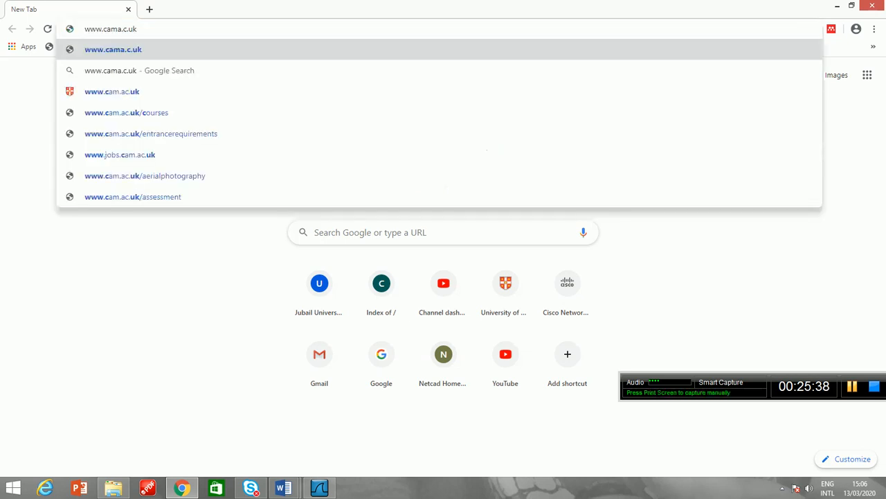
{"action": "key", "text": "BackSpace"}
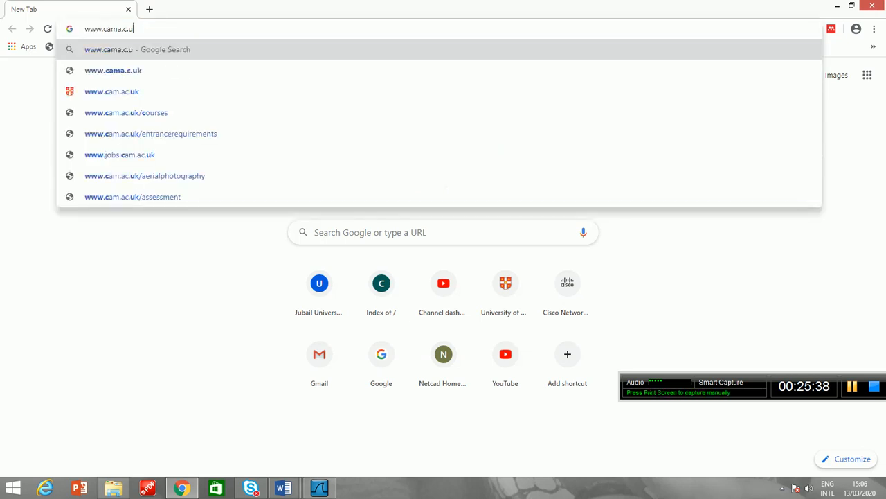
{"action": "key", "text": "BackSpace"}
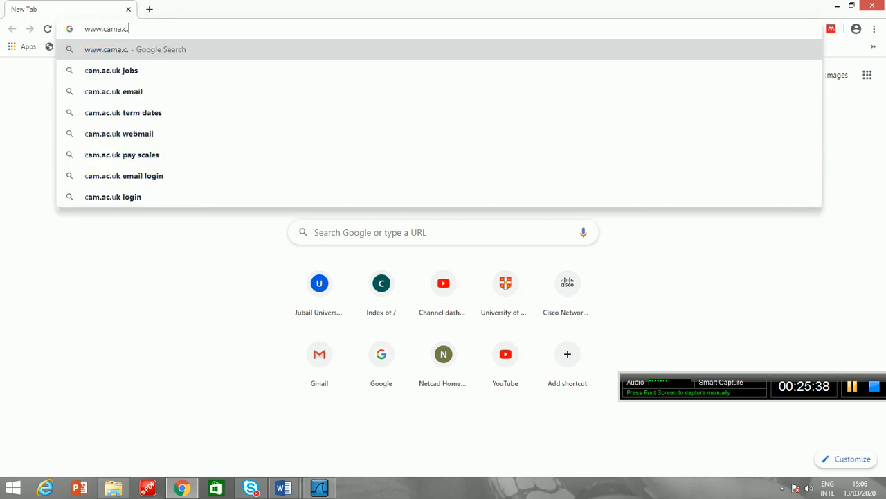
{"action": "key", "text": "BackSpace"}
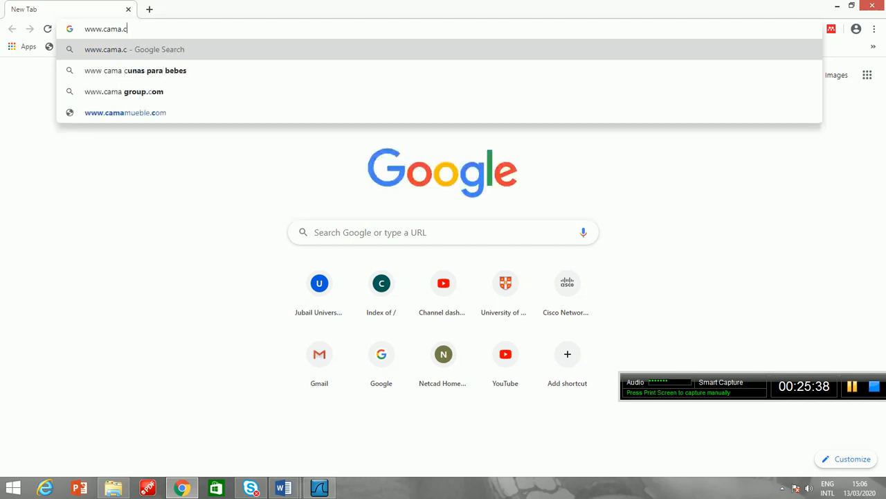
{"action": "key", "text": "BackSpace"}
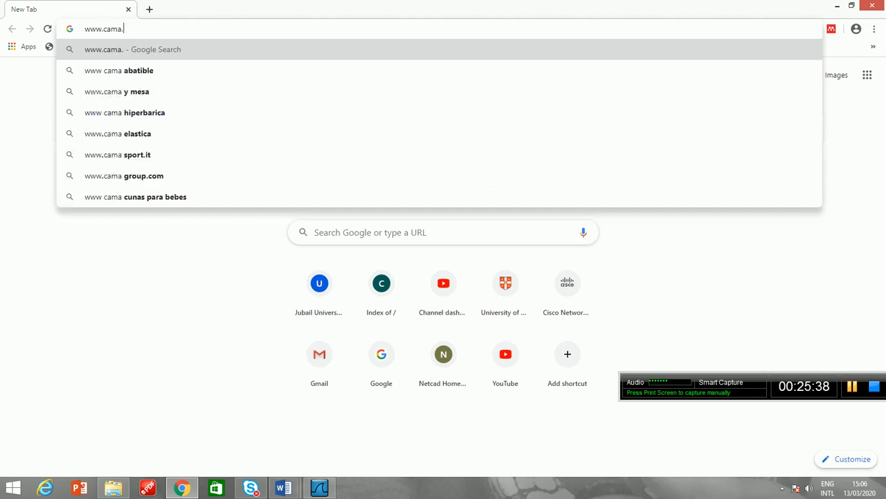
{"action": "key", "text": "BackSpace"}
{"action": "key", "text": "BackSpace"}
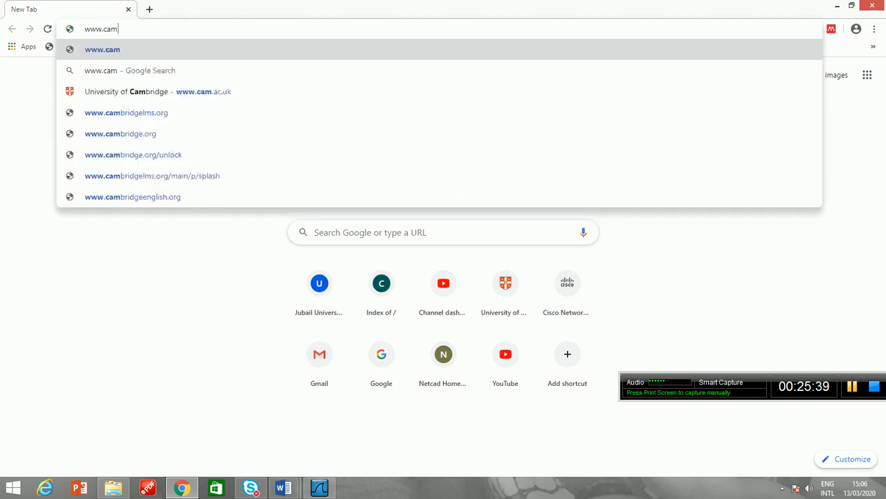
{"action": "key", "text": "BackSpace"}
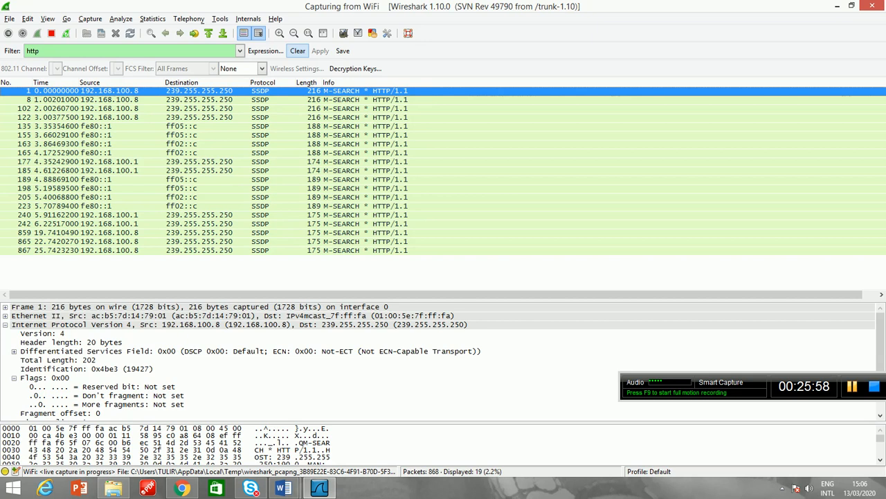
Clear the http display filter and stop the running WiFi capture
{"action": "left_click", "coordinate": [298, 50]}
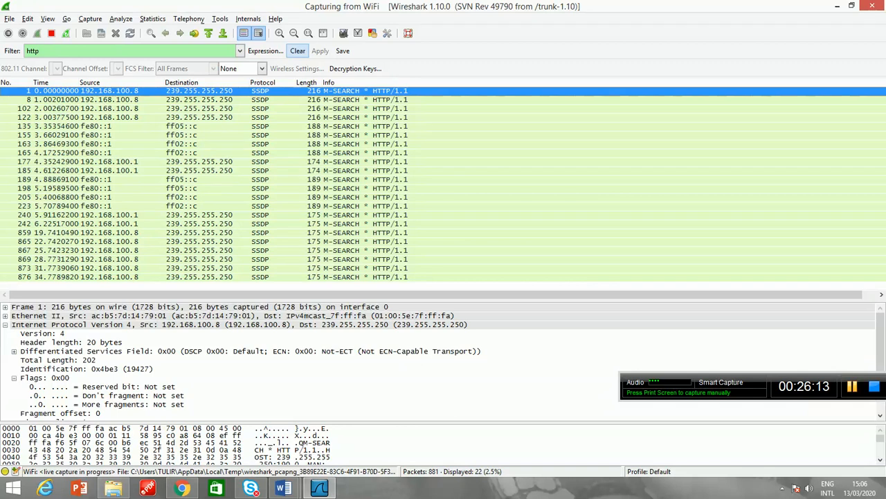
{"action": "left_click", "coordinate": [298, 51]}
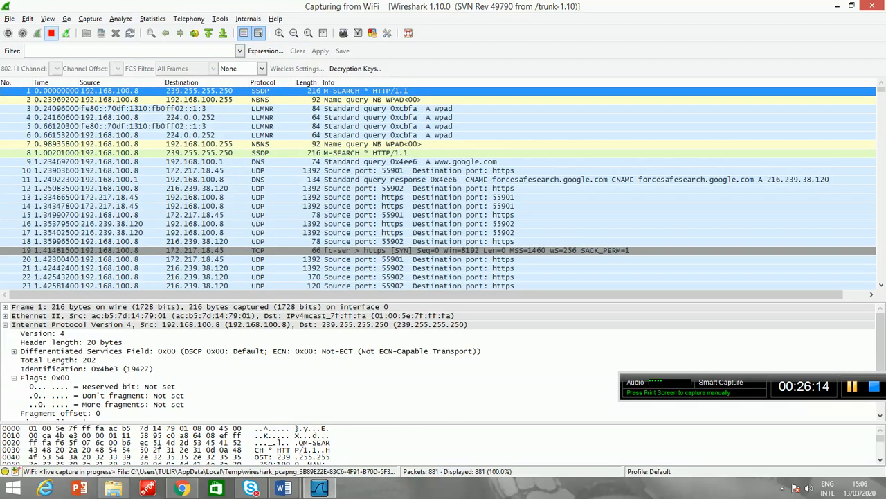
{"action": "left_click", "coordinate": [52, 33]}
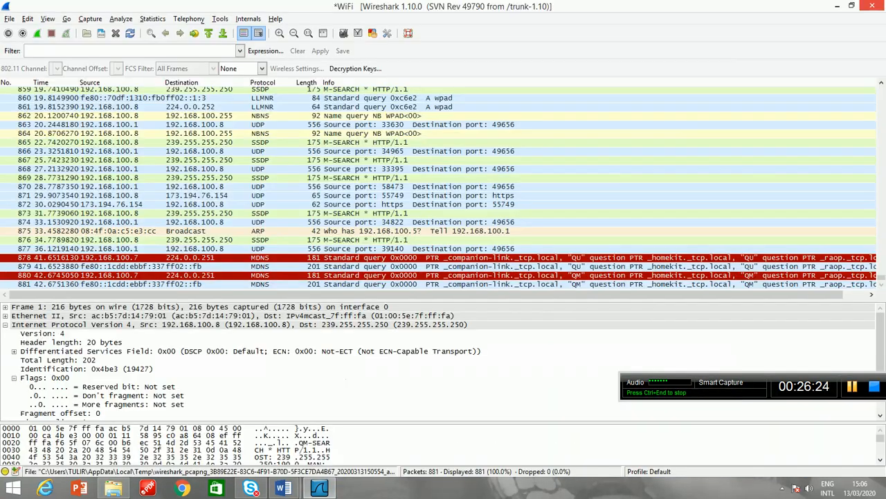
Exit and relaunch Wireshark, then start a new capture on the WiFi interface
{"action": "left_click", "coordinate": [872, 5]}
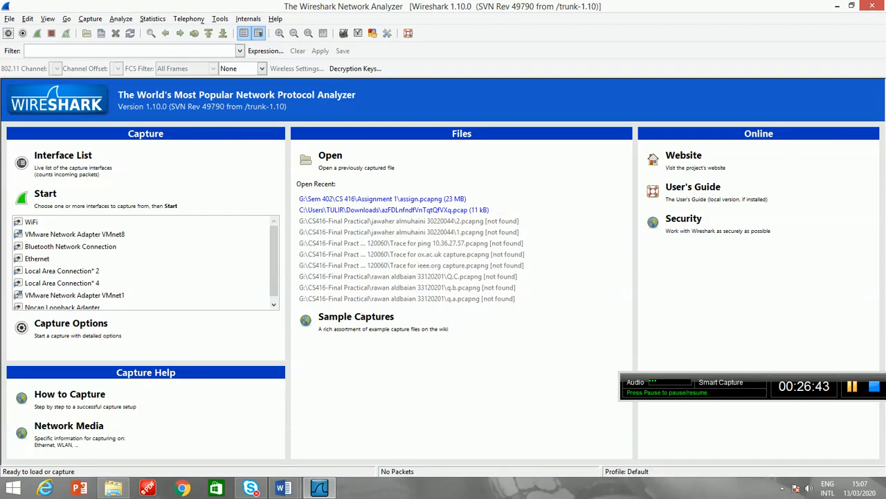
{"action": "left_click", "coordinate": [32, 222]}
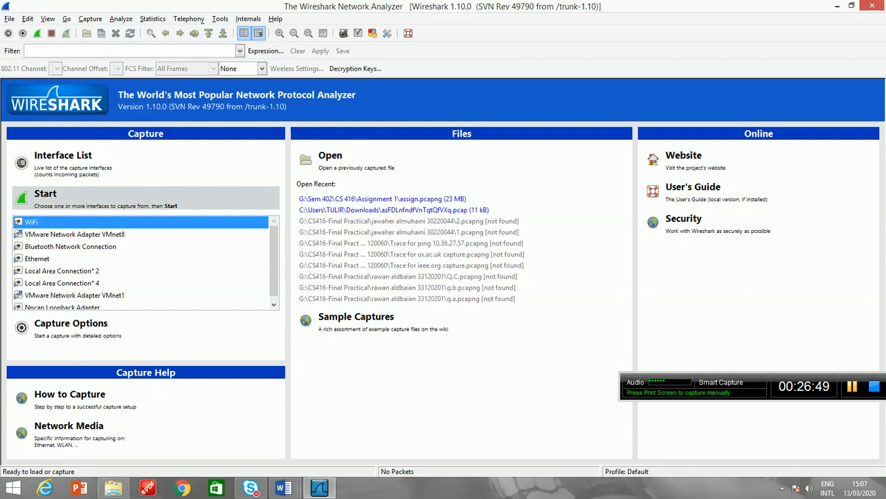
{"action": "left_click", "coordinate": [45, 195]}
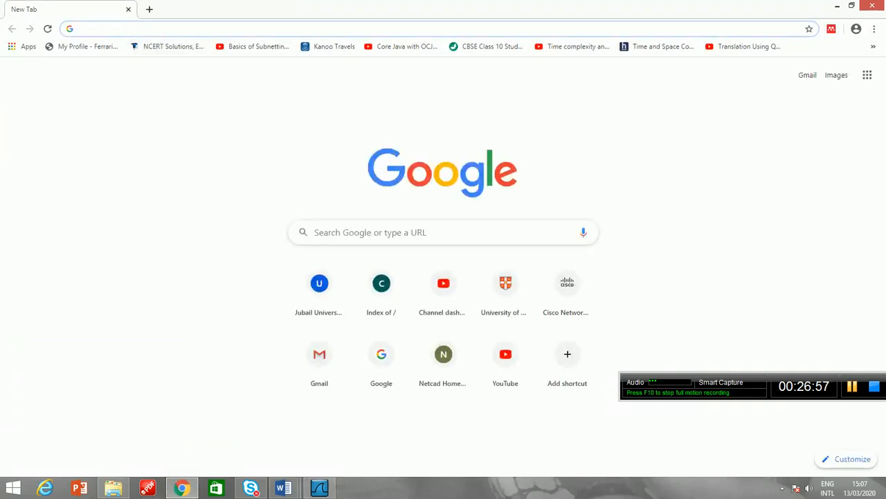
{"action": "type", "text": "www.cam.acul"}
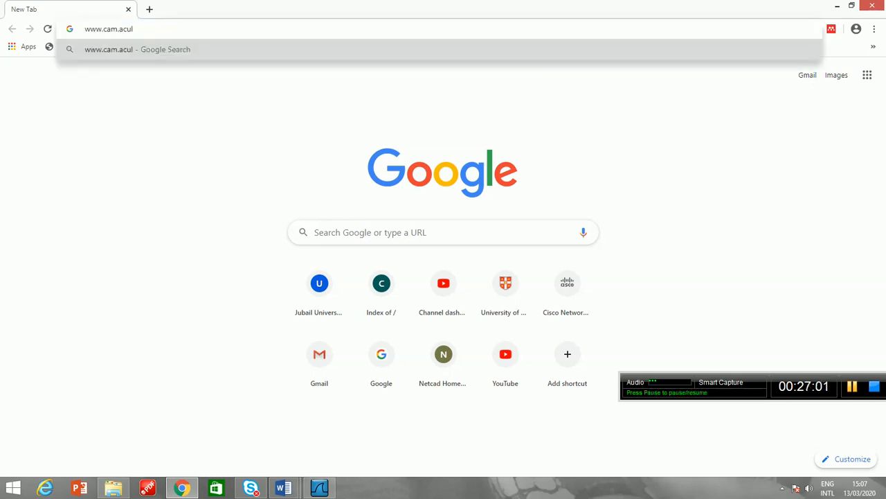
{"action": "key", "text": "BackSpace"}
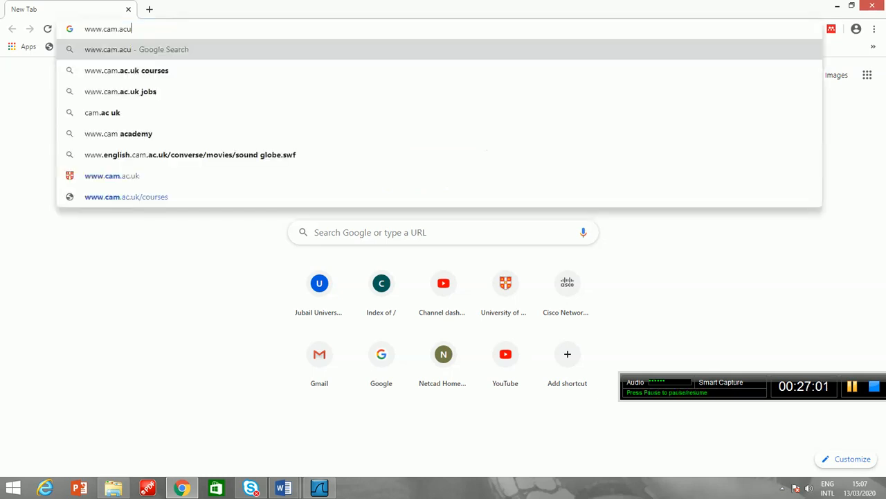
{"action": "type", "text": "k"}
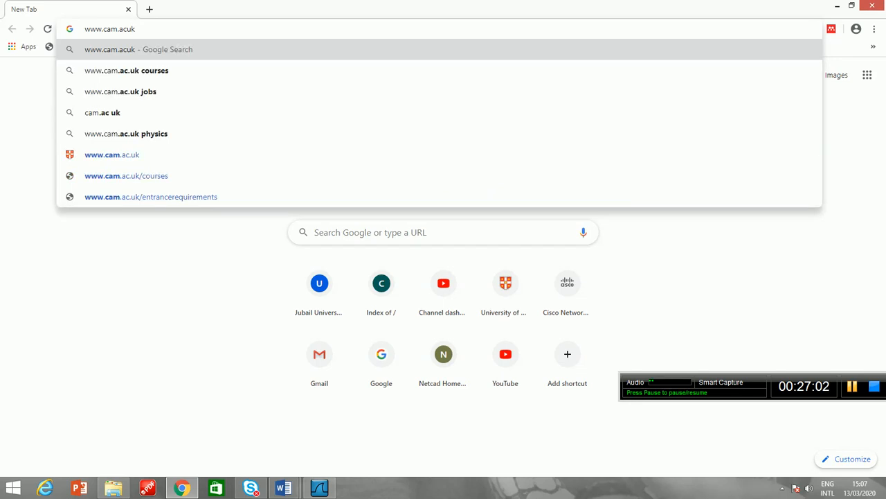
{"action": "key", "text": "BackSpace"}
{"action": "key", "text": "BackSpace"}
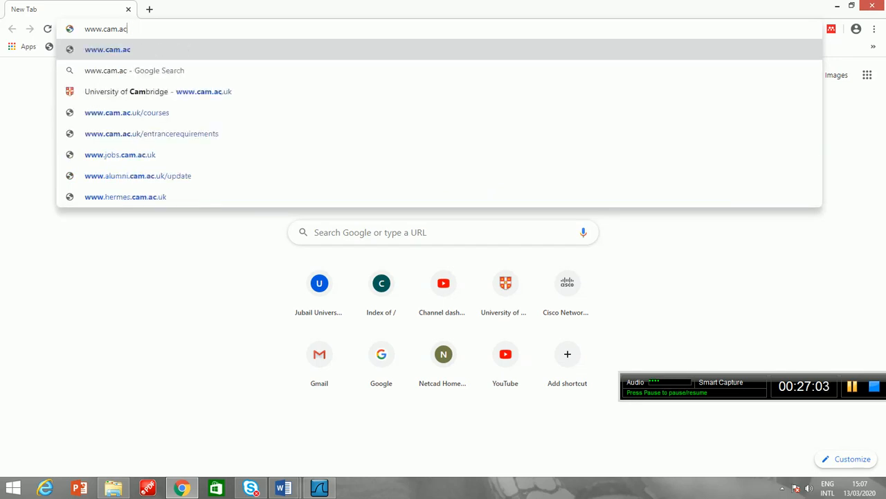
{"action": "key", "text": "BackSpace"}
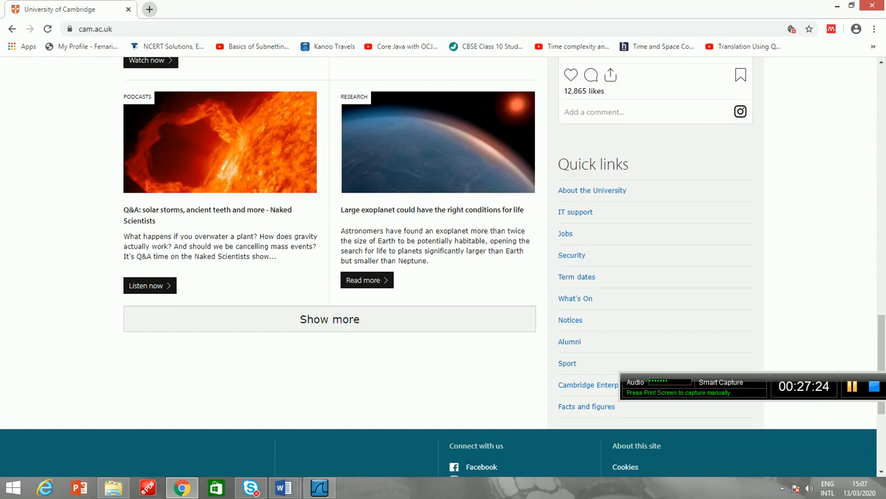
{"action": "key", "text": "ctrl+t"}
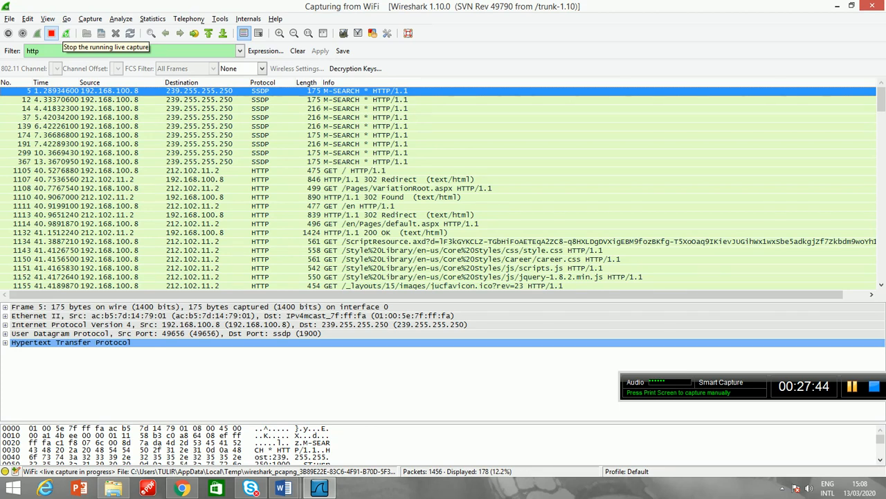
Stop the running WiFi capture, then clear the display filter and reapply it as http
{"action": "left_click", "coordinate": [52, 34]}
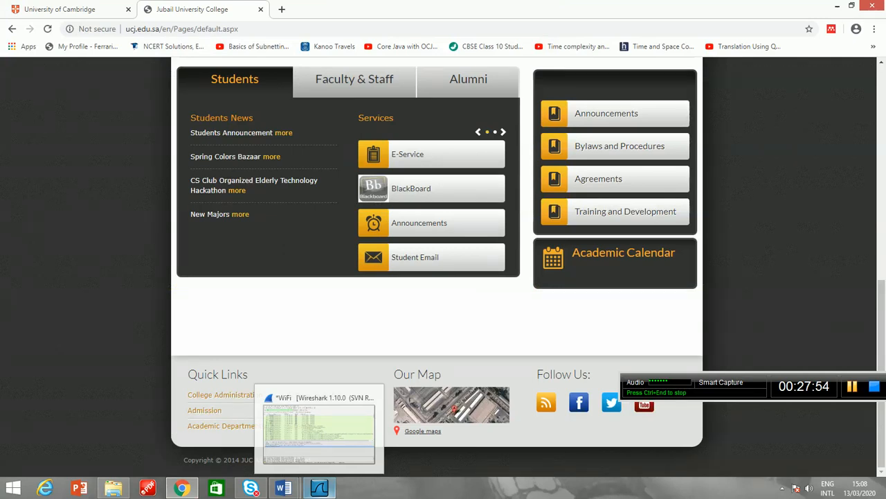
{"action": "left_click", "coordinate": [318, 426]}
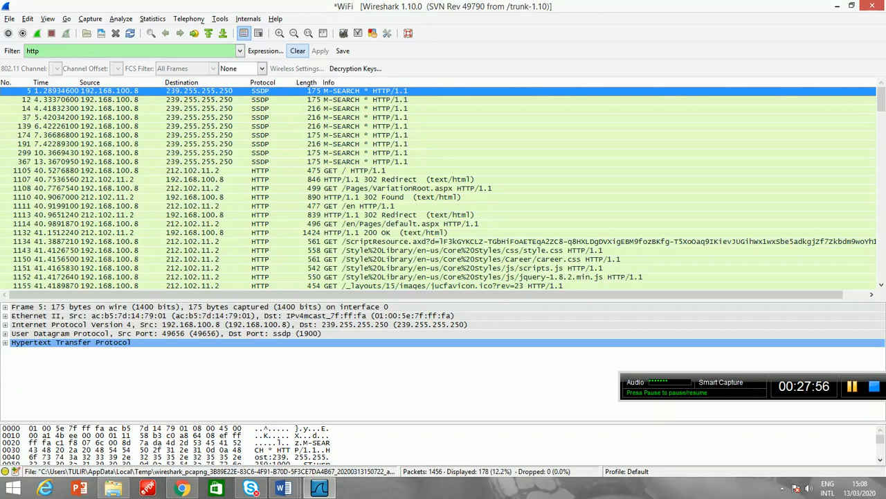
{"action": "left_click", "coordinate": [297, 51]}
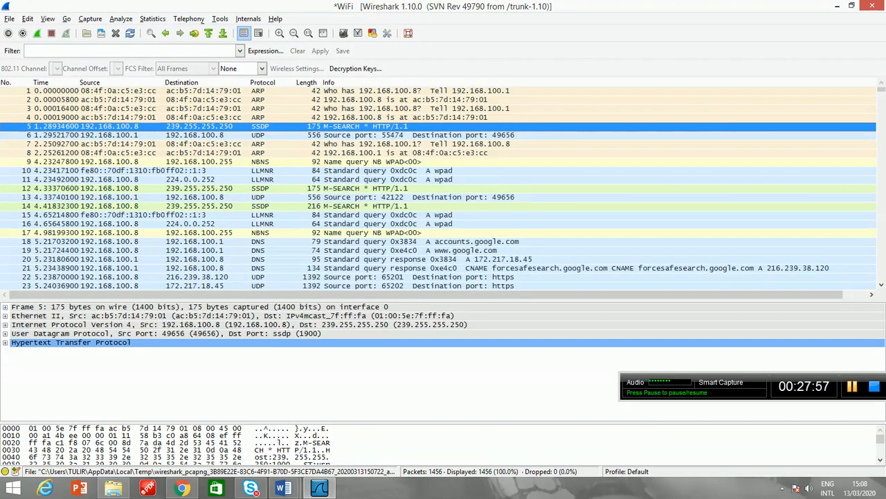
{"action": "left_click", "coordinate": [133, 50]}
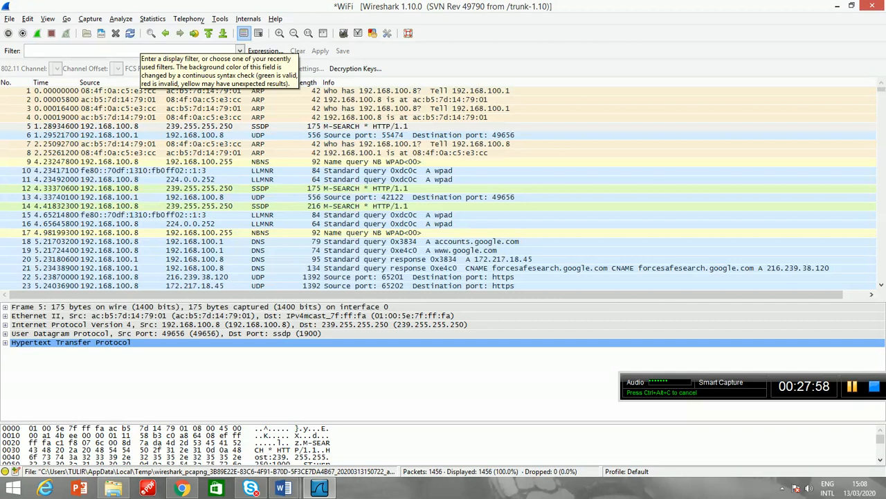
{"action": "type", "text": "http"}
{"action": "key", "text": "Return"}
{"action": "mouse_move", "coordinate": [182, 488]}
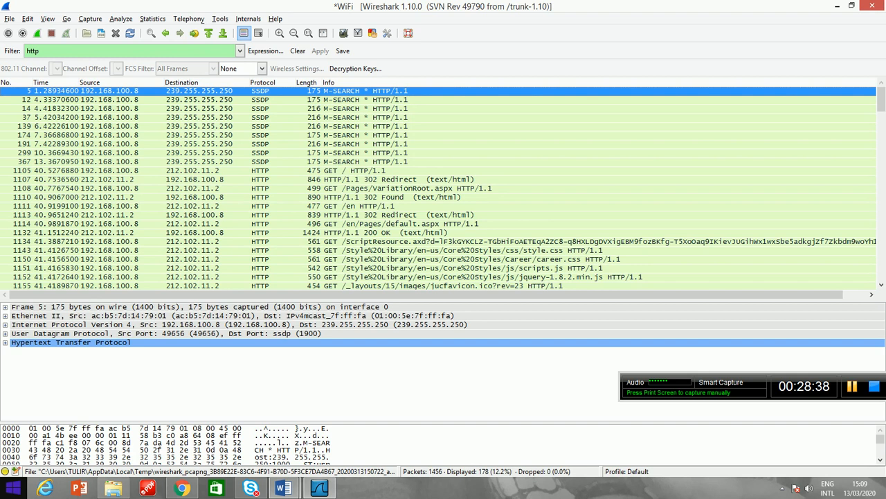
{"action": "key", "text": "super"}
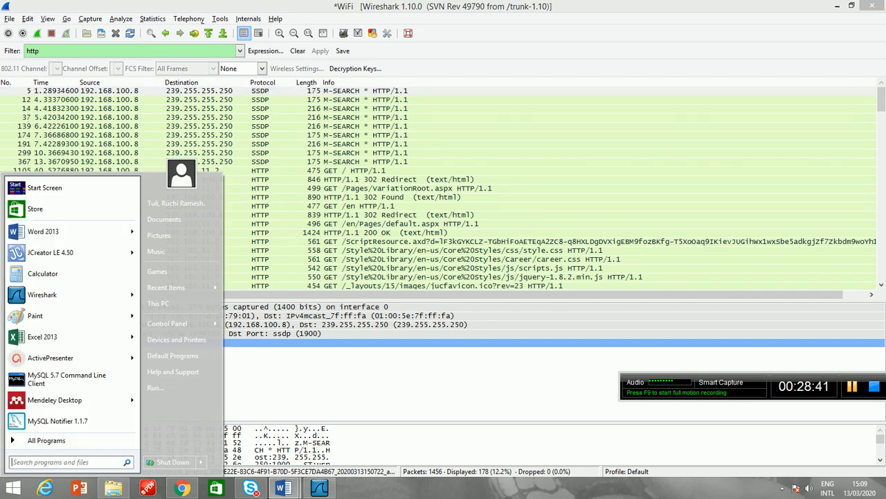
{"action": "type", "text": "cmd"}
{"action": "key", "text": "Return"}
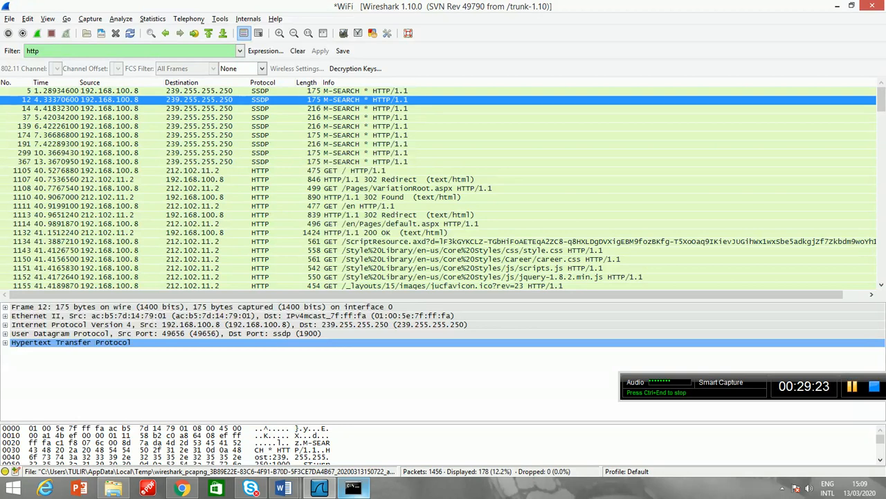
{"action": "left_click", "coordinate": [353, 488]}
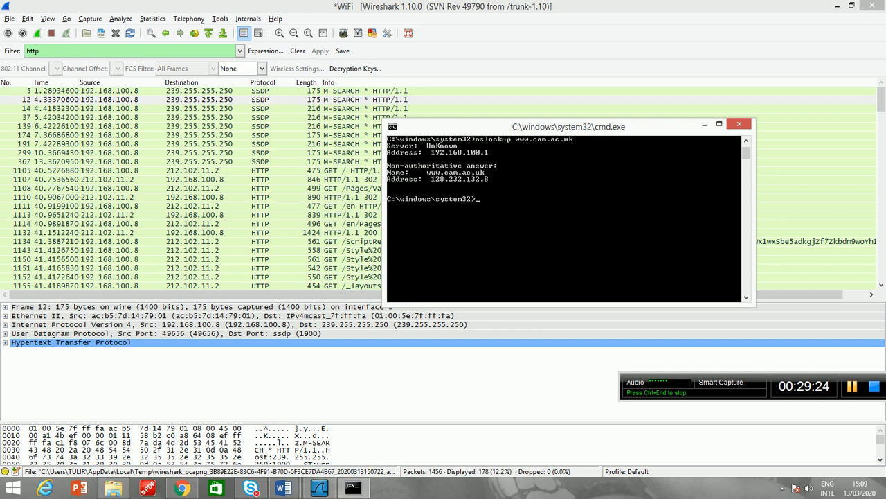
{"action": "type", "text": "nslookup www.ucj.edu.sa"}
{"action": "key", "text": "Return"}
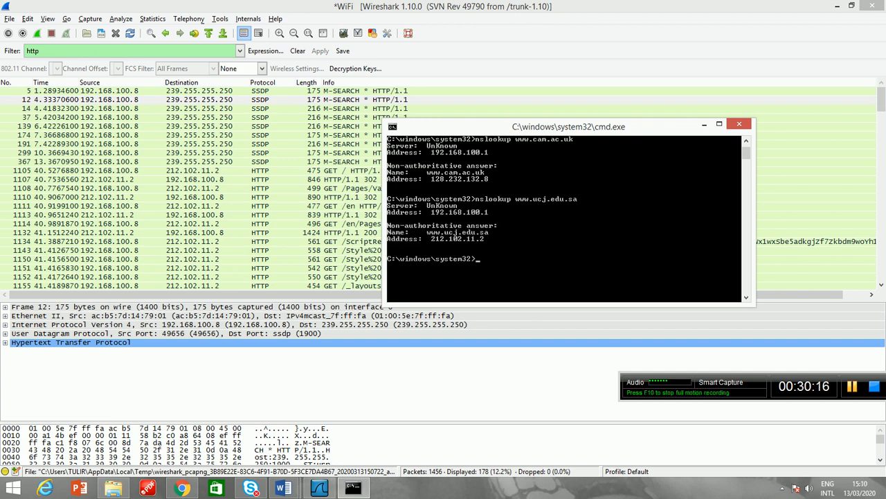
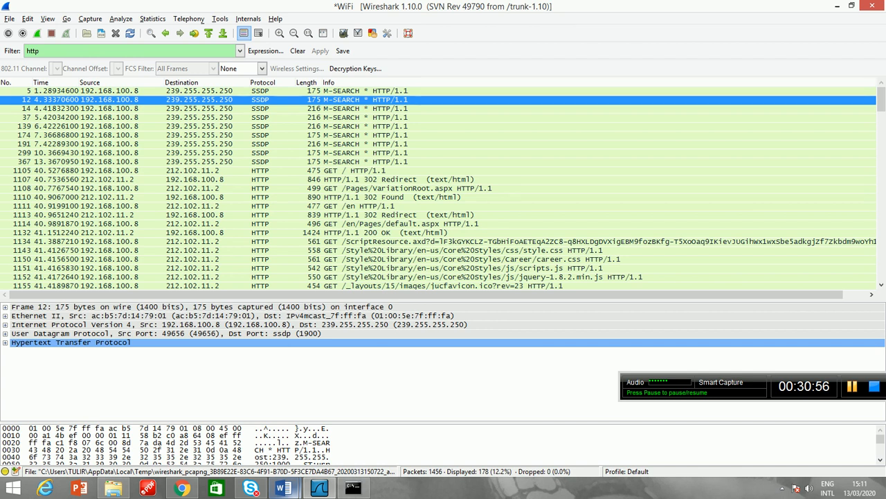
Check the Activity 14 instructions in Word, then open the GET / HTTP/1.1 packet 1105 in a maximized Wireshark window
{"action": "mouse_move", "coordinate": [283, 487]}
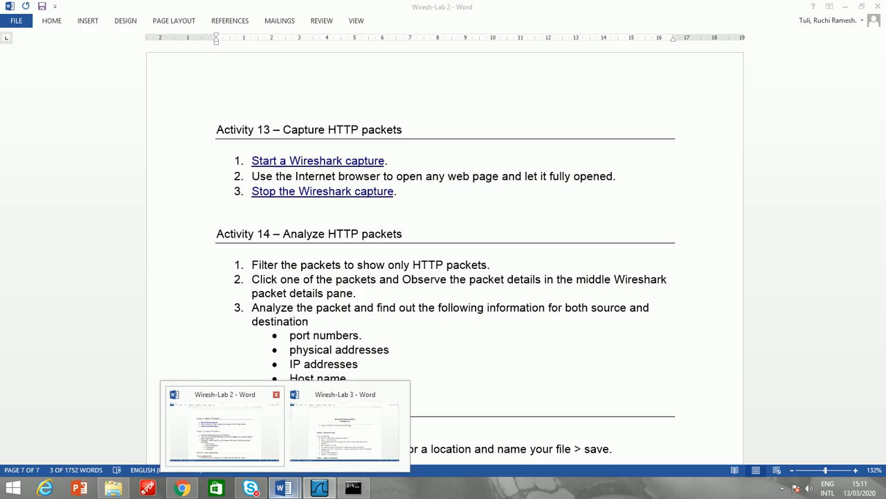
{"action": "left_click", "coordinate": [224, 426]}
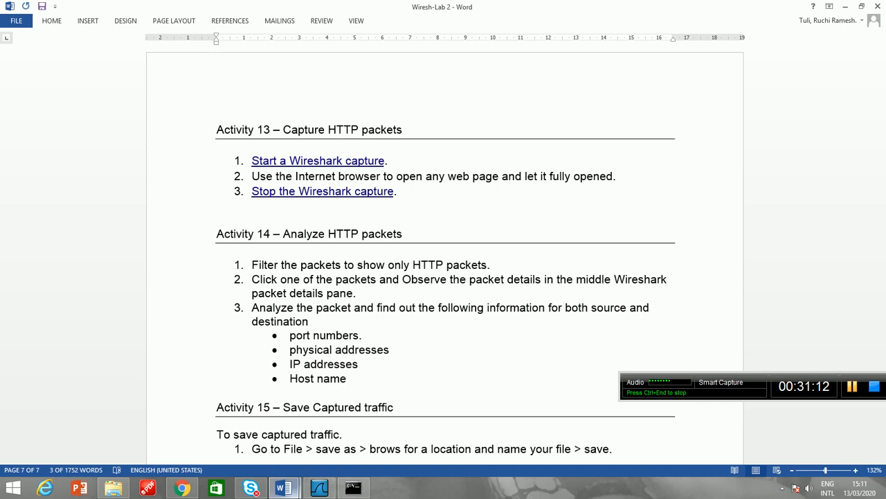
{"action": "left_click", "coordinate": [284, 488]}
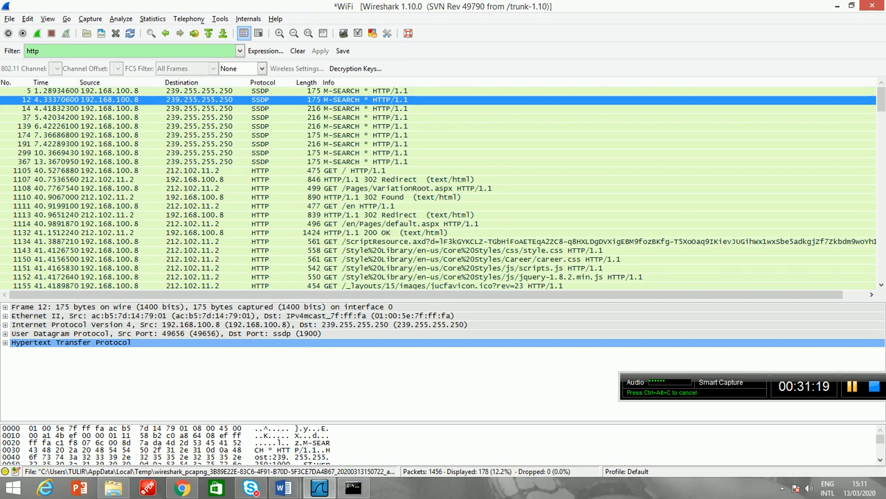
{"action": "left_click", "coordinate": [354, 170]}
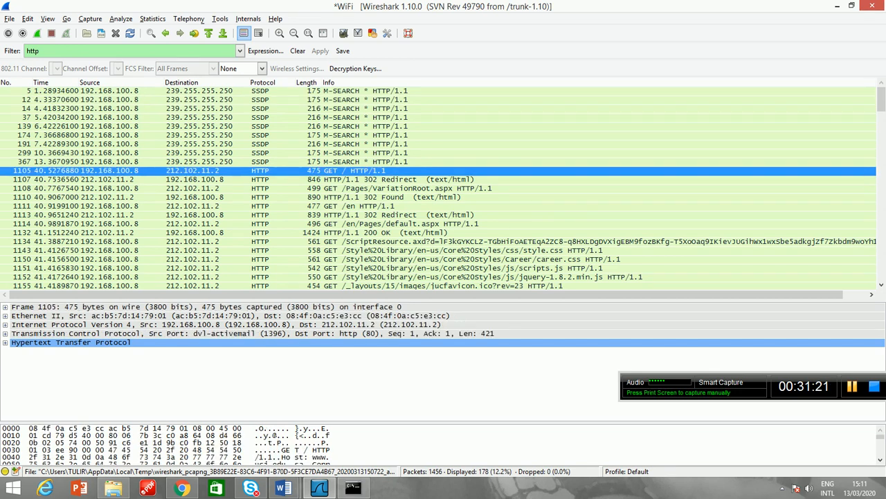
{"action": "double_click", "coordinate": [355, 171]}
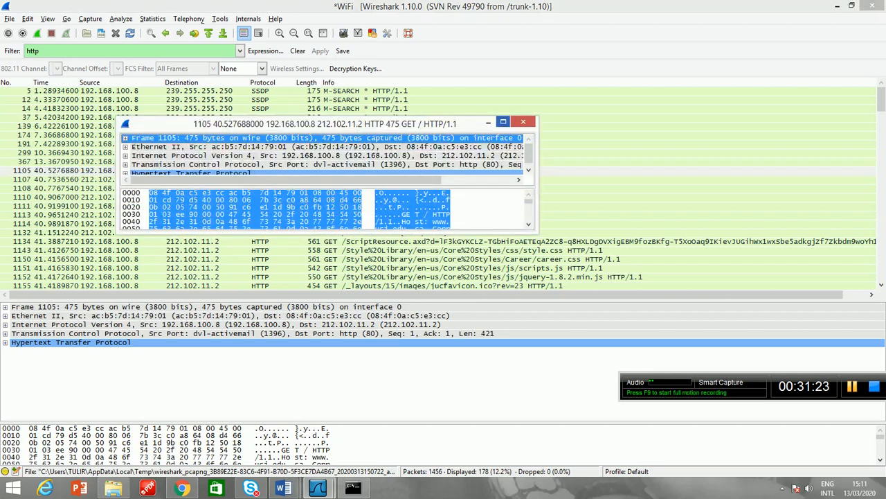
{"action": "left_click", "coordinate": [504, 122]}
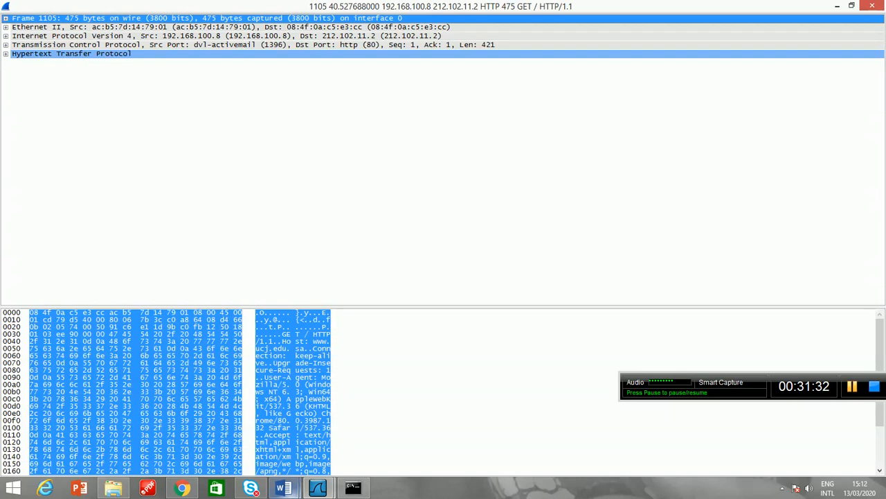
Recheck the information Activity 14 asks for in Word, then examine packet 1105's physical addresses under Ethernet II
{"action": "mouse_move", "coordinate": [284, 487]}
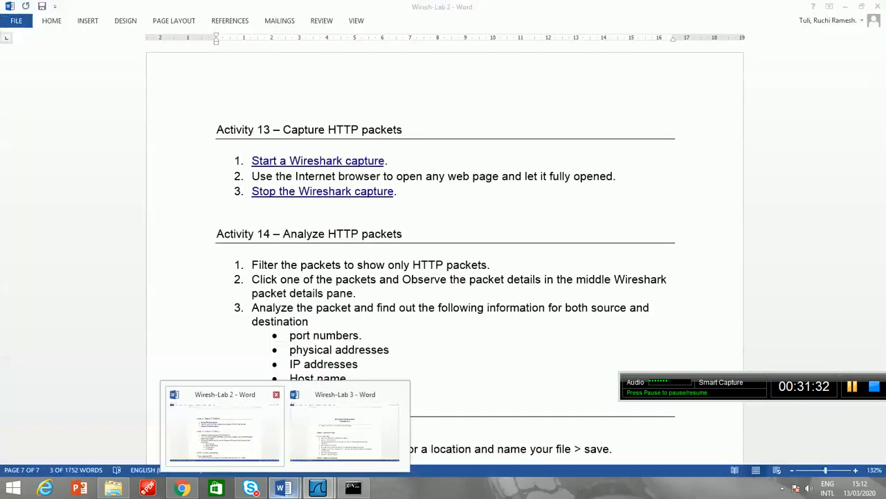
{"action": "left_click", "coordinate": [224, 426]}
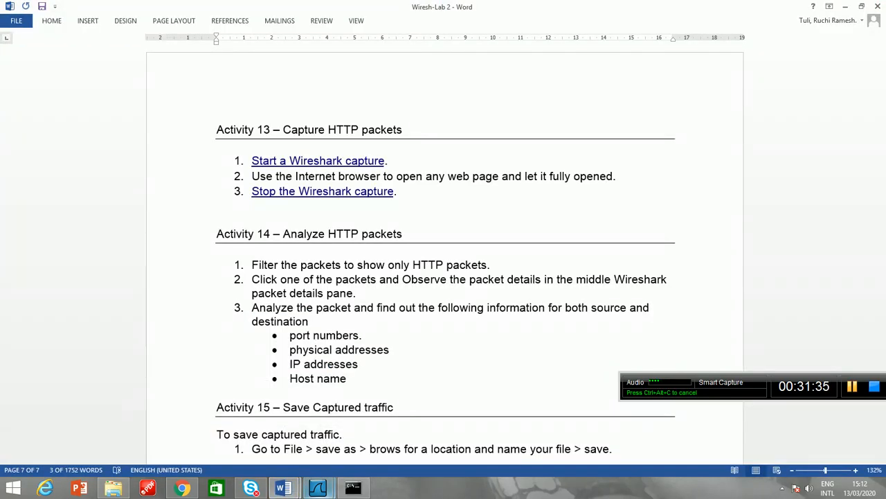
{"action": "mouse_move", "coordinate": [318, 488]}
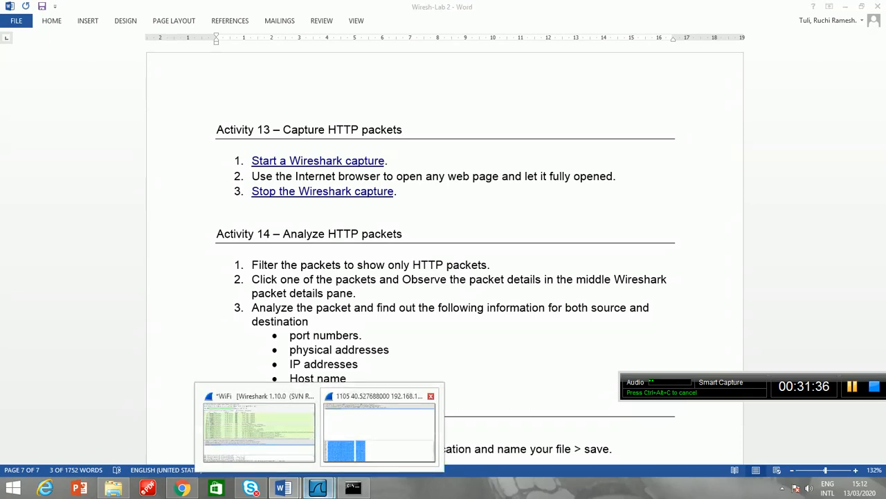
{"action": "left_click", "coordinate": [380, 430]}
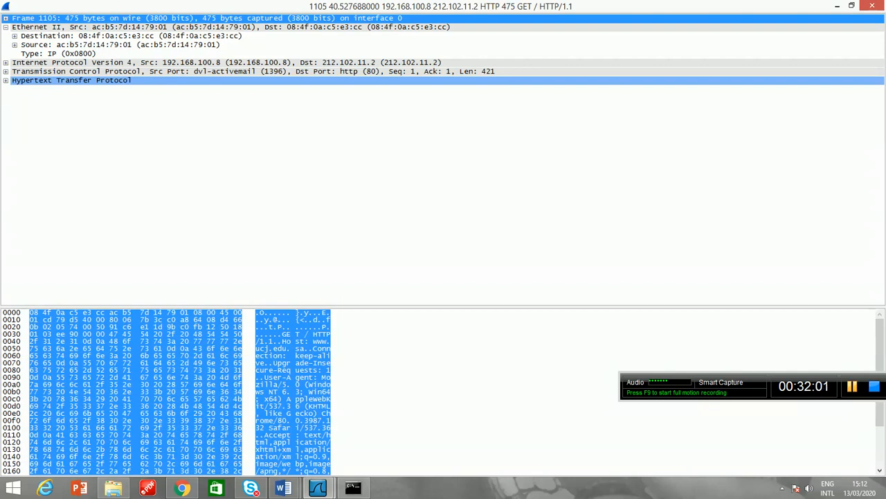
{"action": "left_click", "coordinate": [6, 27]}
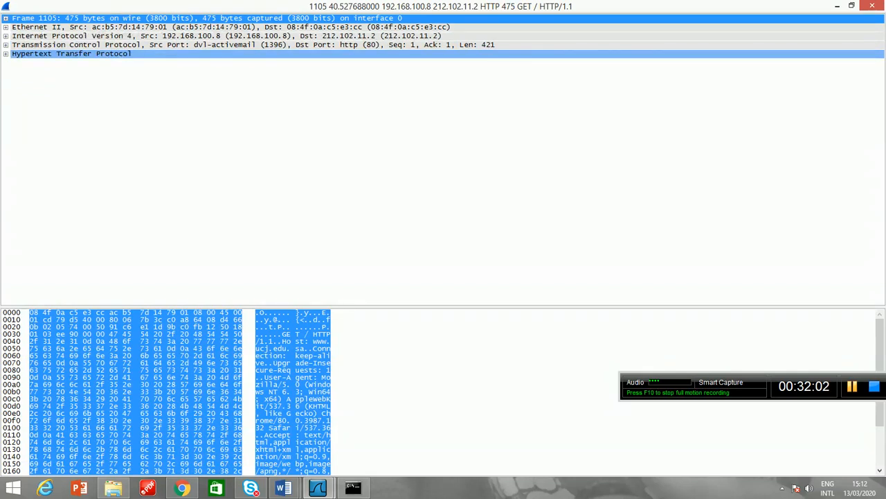
Examine packet 1105's Internet Protocol Version 4 details, including total length, protocol, and source and destination addresses, then collapse them
{"action": "left_click", "coordinate": [6, 35]}
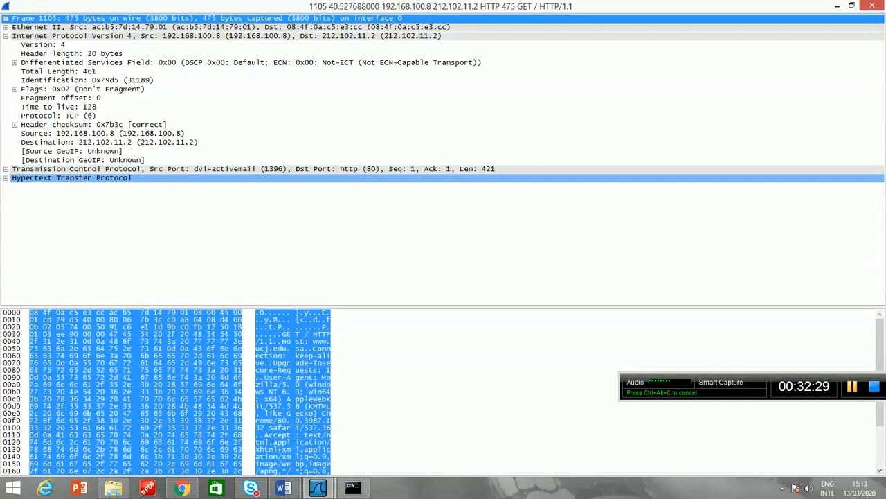
{"action": "left_click", "coordinate": [58, 71]}
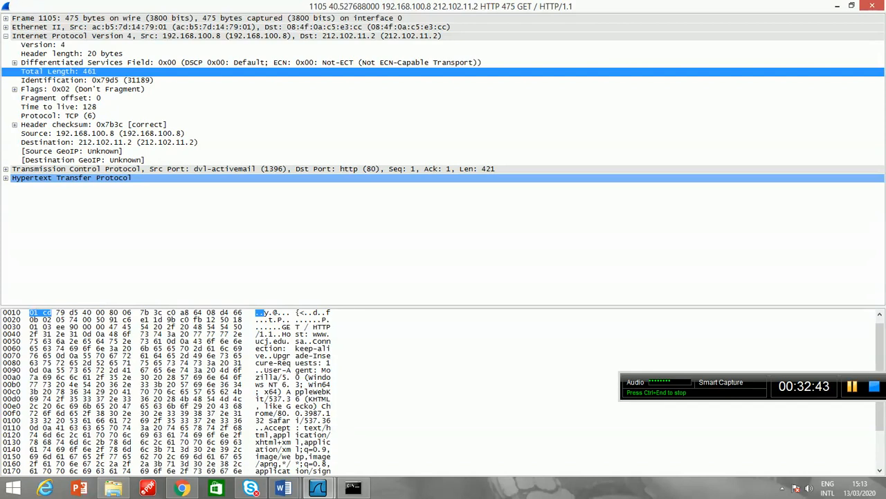
{"action": "left_click", "coordinate": [59, 115]}
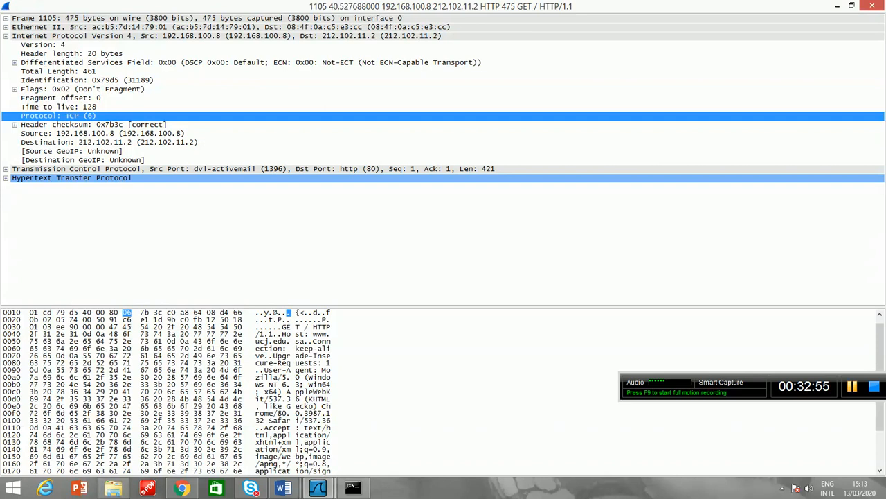
{"action": "left_click", "coordinate": [6, 36]}
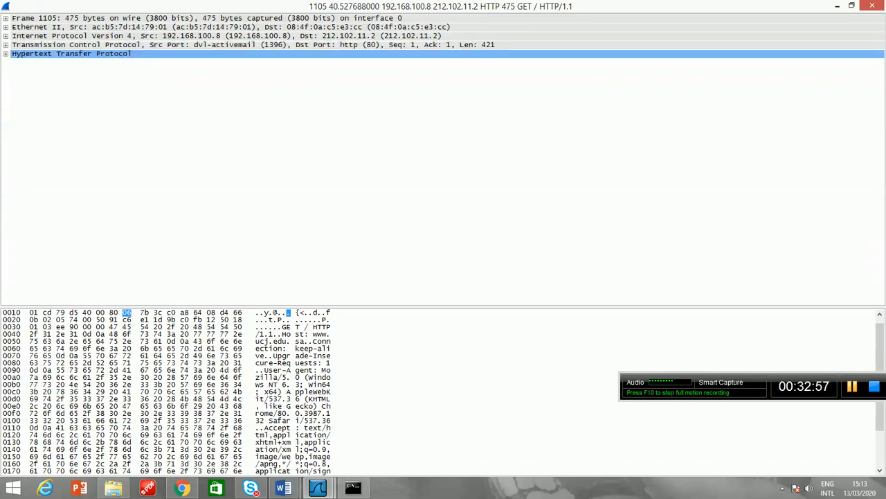
Examine packet 1105's TCP port numbers and HTTP host name against the Activity 14 list in Word, then return to the packet list
{"action": "left_click", "coordinate": [6, 45]}
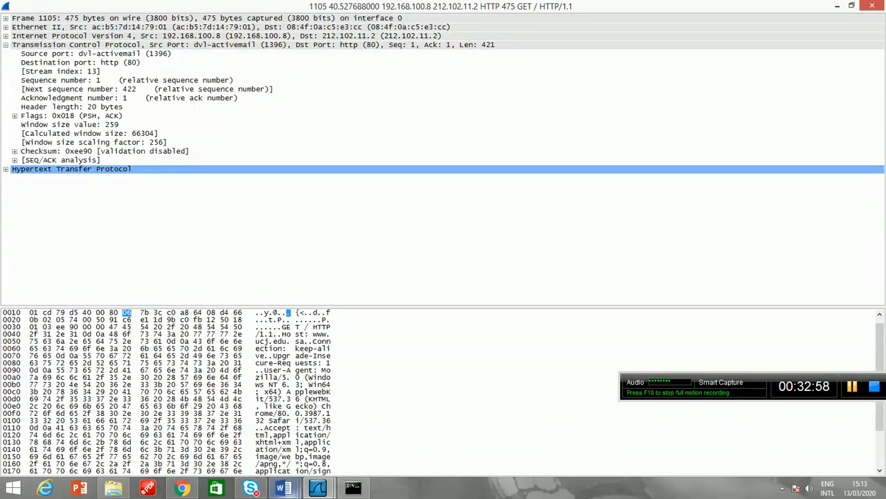
{"action": "left_click", "coordinate": [284, 487]}
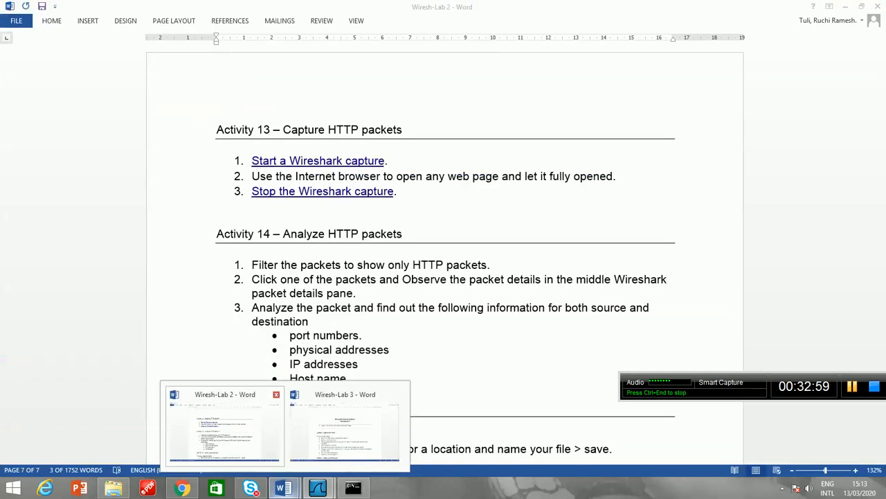
{"action": "left_click", "coordinate": [225, 424]}
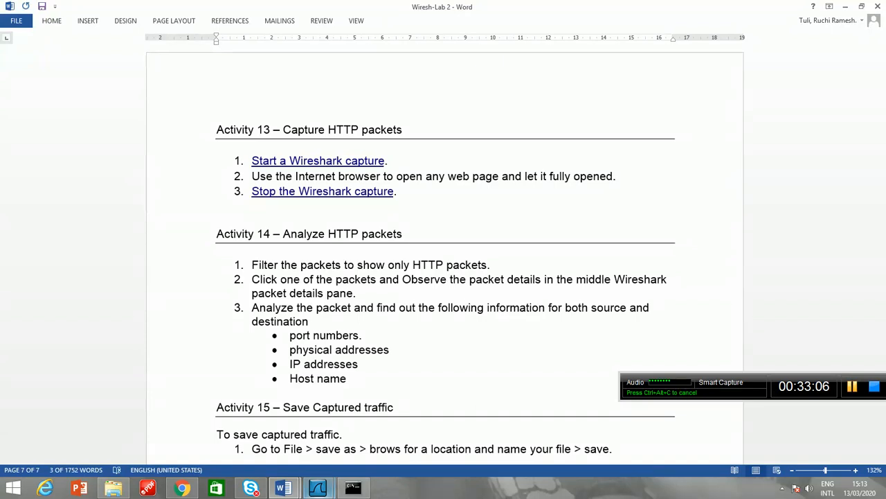
{"action": "left_click", "coordinate": [318, 488]}
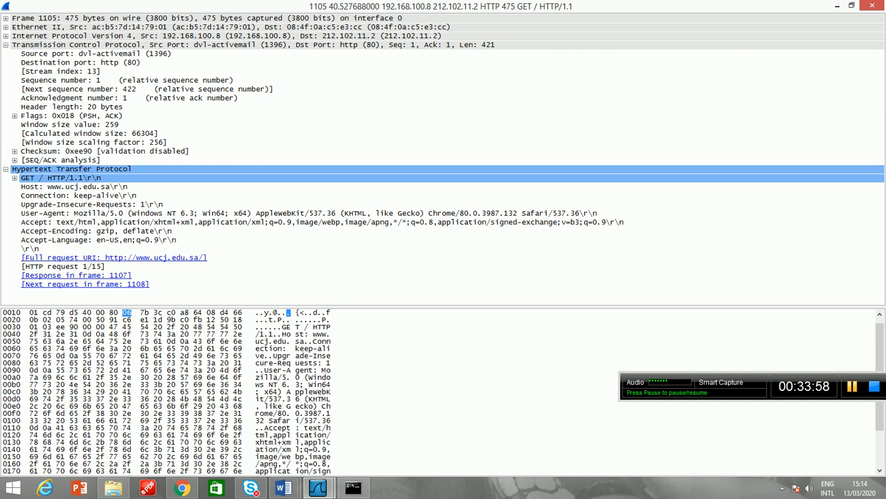
{"action": "key", "text": "Right"}
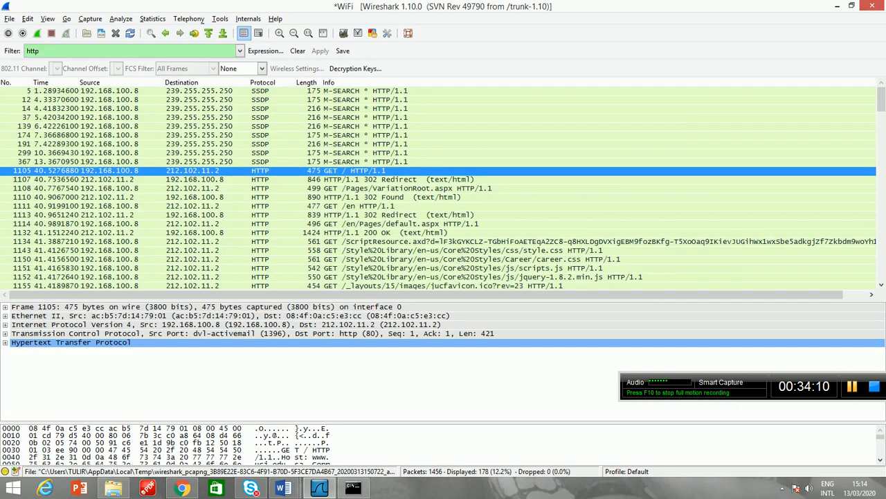
Open the 302 Redirect response packet 1107 and examine its Ethernet II, IPv4 and TCP source and destination details
{"action": "double_click", "coordinate": [207, 178]}
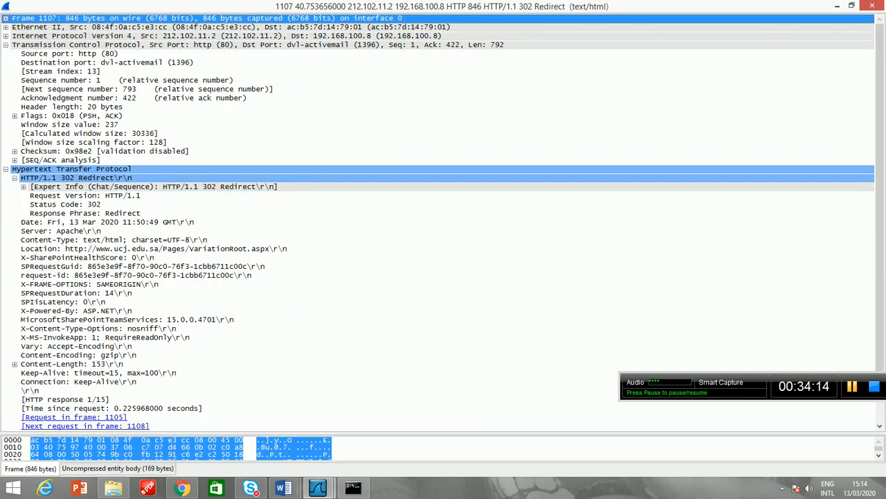
{"action": "scroll", "coordinate": [443, 221], "scroll_direction": "down", "scroll_amount": 5}
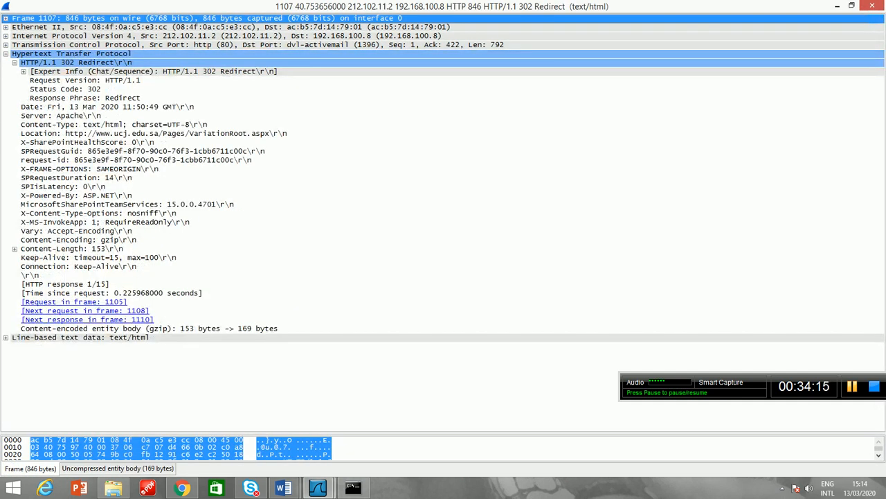
{"action": "key", "text": "Left"}
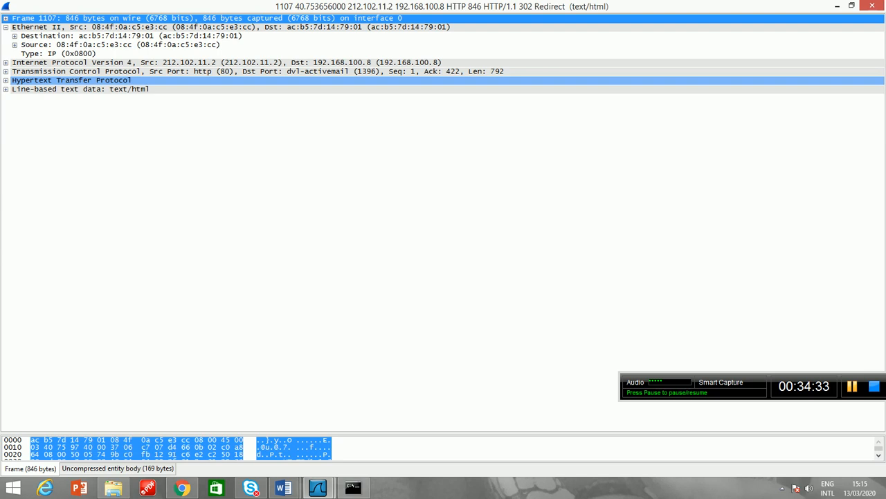
{"action": "left_click", "coordinate": [5, 27]}
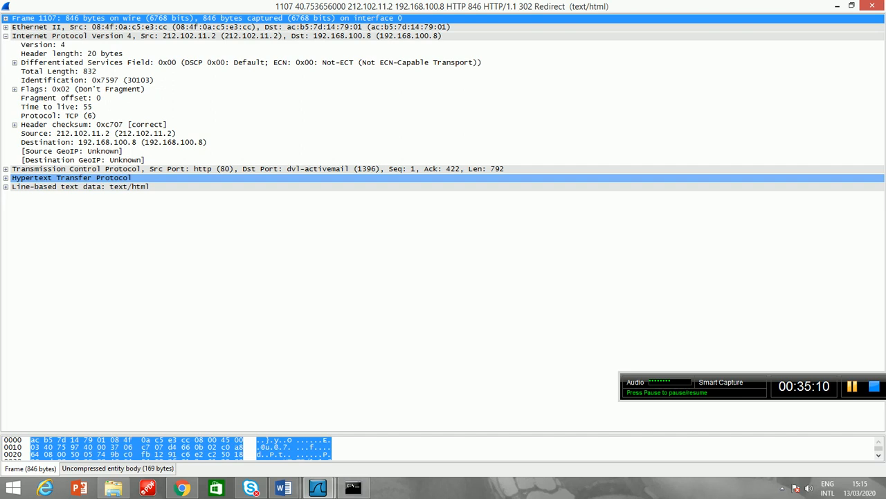
{"action": "left_click", "coordinate": [5, 36]}
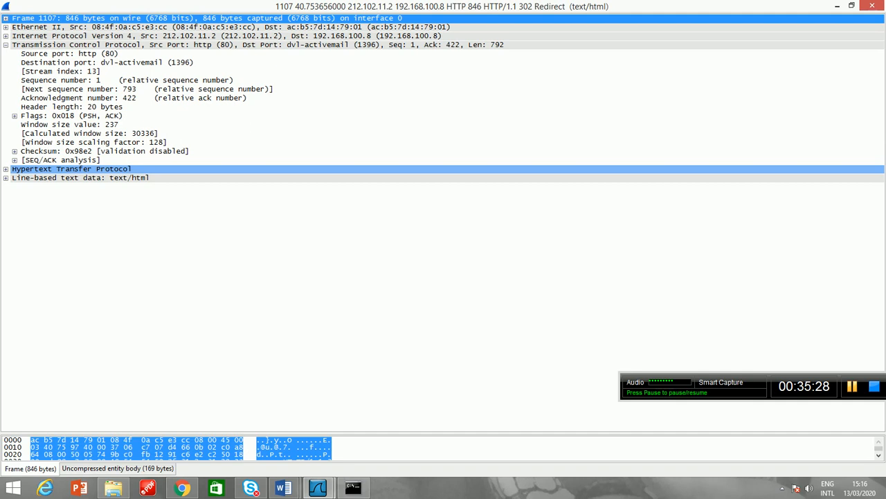
Examine packet 1107's Hypertext Transfer Protocol details, including its status line's version, code and response phrase, then collapse them and return to the packet list
{"action": "key", "text": "Right"}
{"action": "key", "text": "Down"}
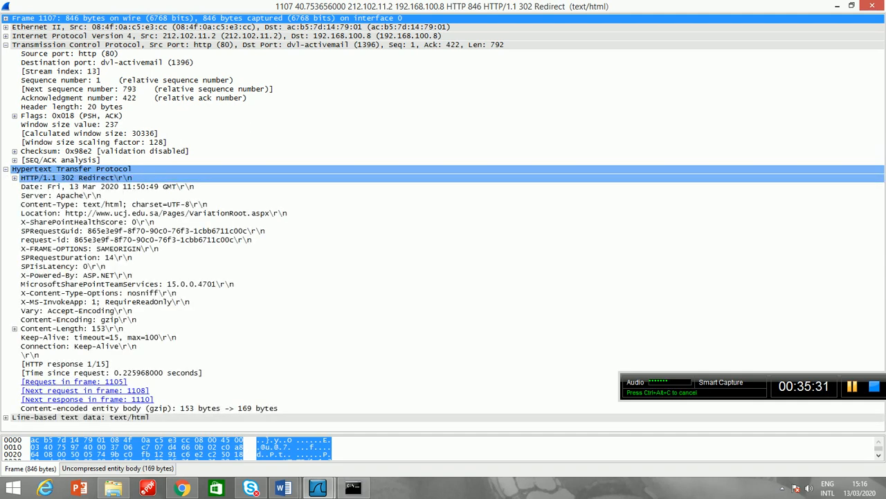
{"action": "key", "text": "Right"}
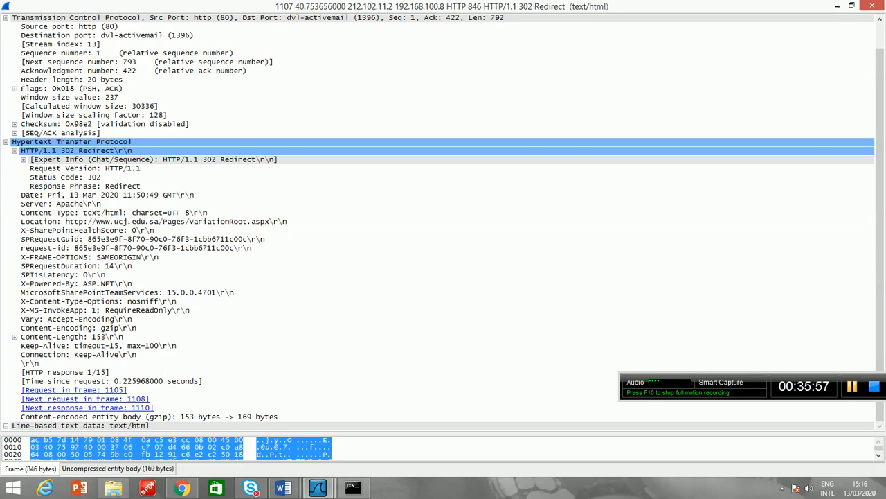
{"action": "key", "text": "Left"}
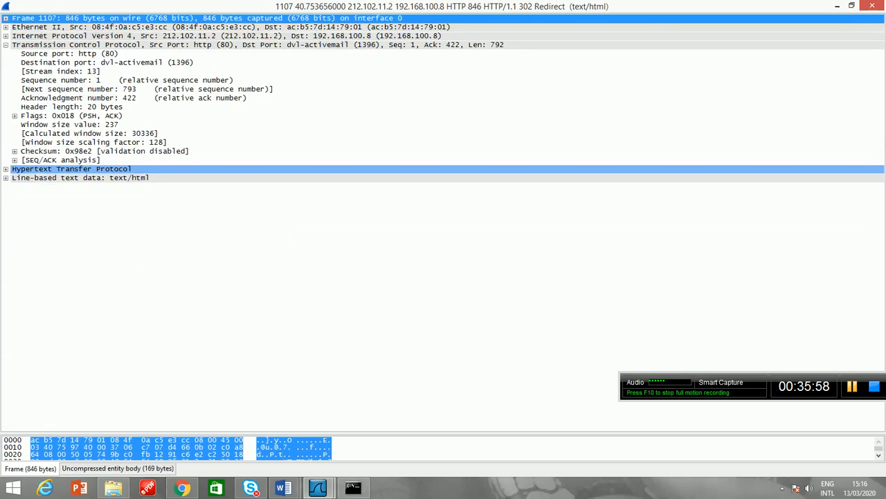
{"action": "key", "text": "ctrl+Left"}
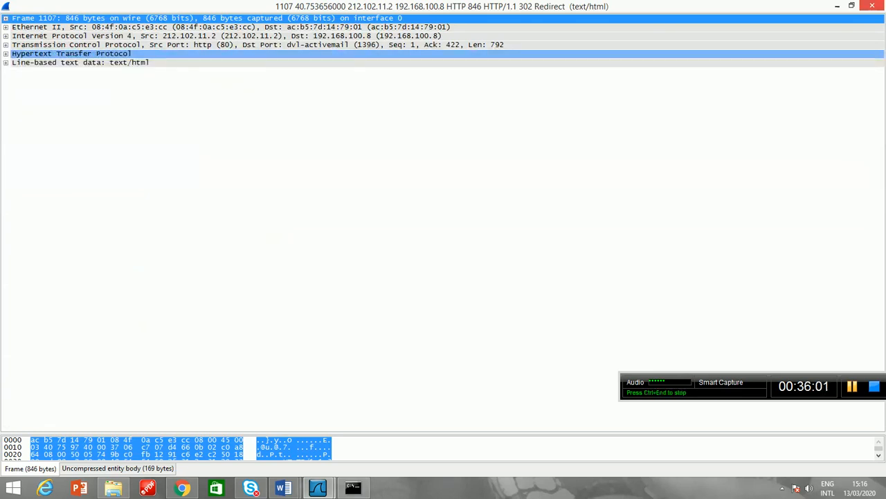
{"action": "key", "text": "alt+F4"}
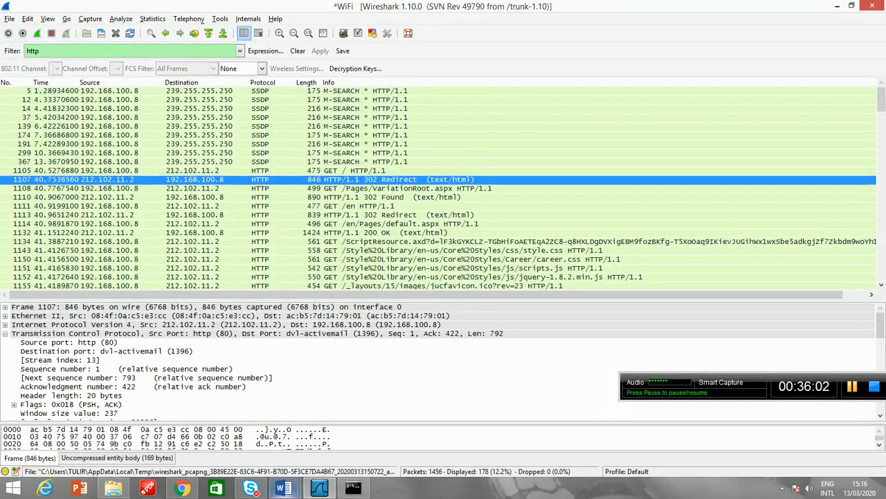
Switch to Word to return to the lab instructions
{"action": "left_click", "coordinate": [284, 488]}
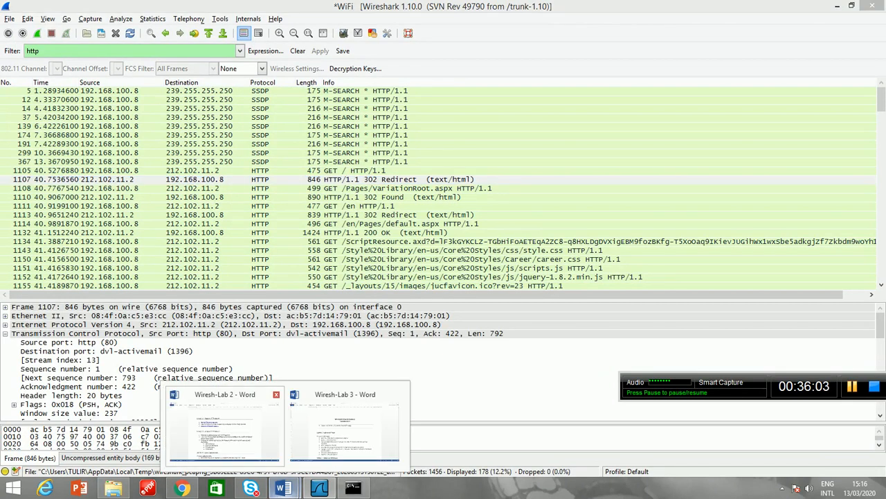